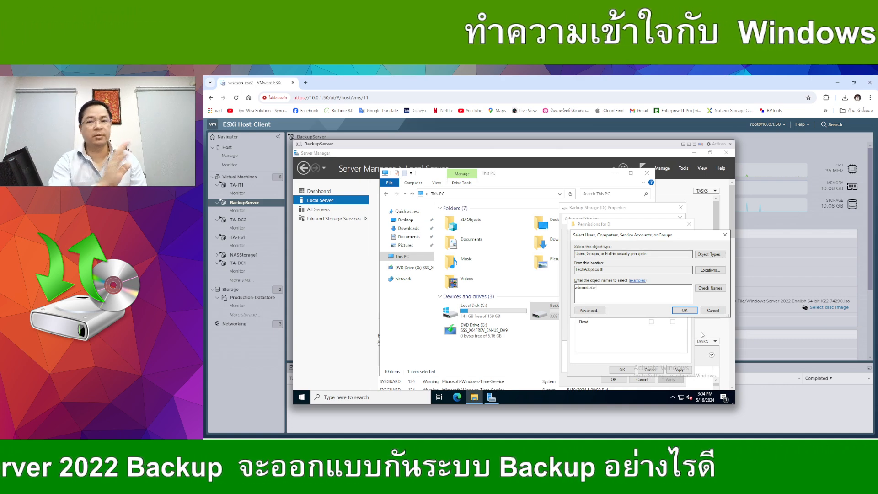
Grant the domain Administrator Full Control in D's share permissions and save the Advanced Sharing settings
click(711, 288)
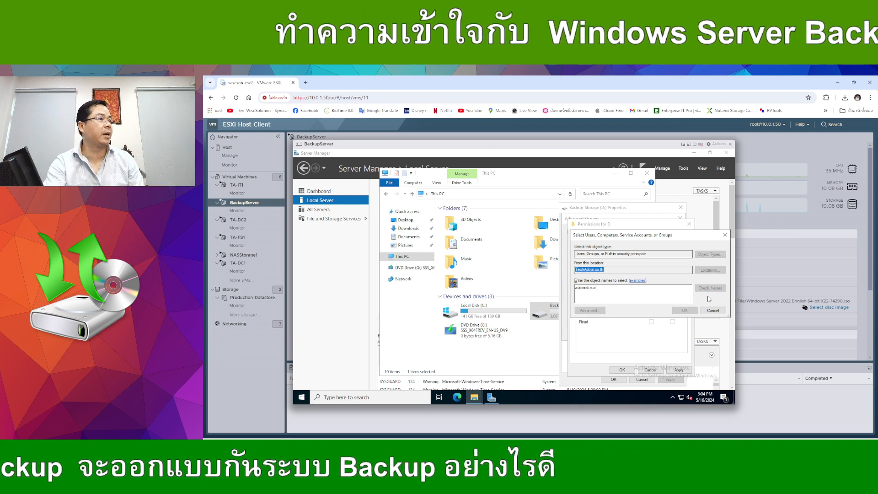
click(685, 310)
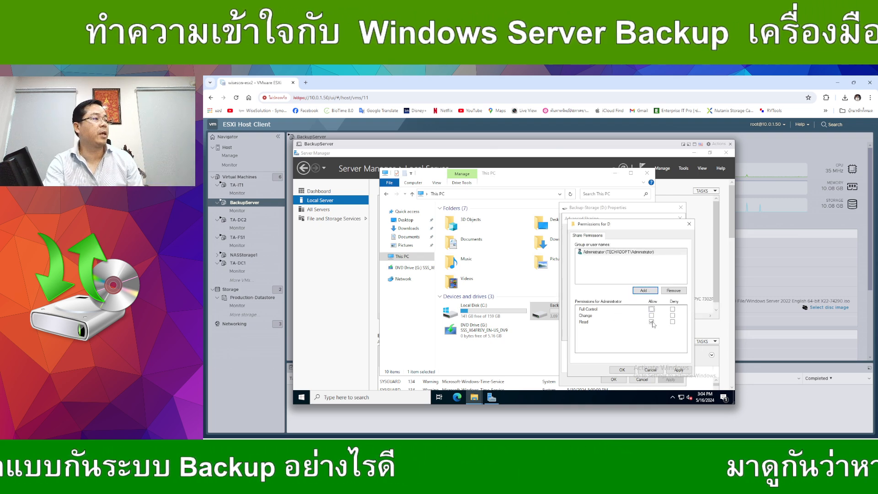
click(679, 371)
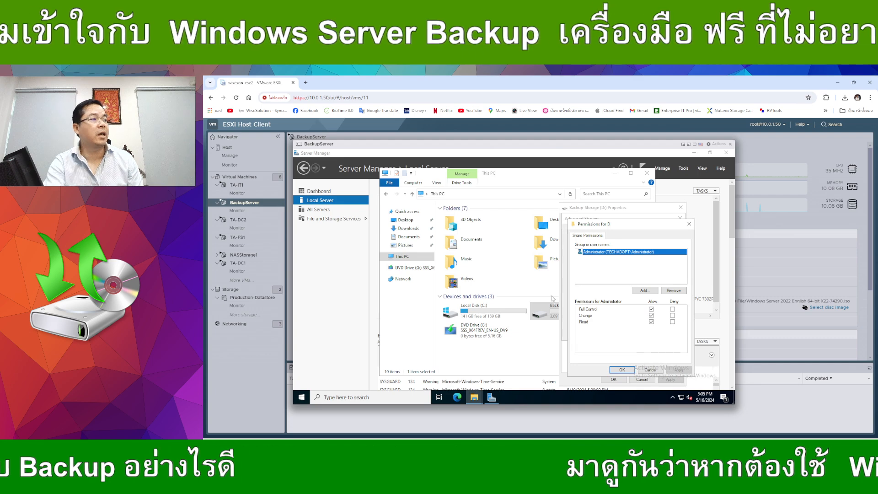
click(622, 370)
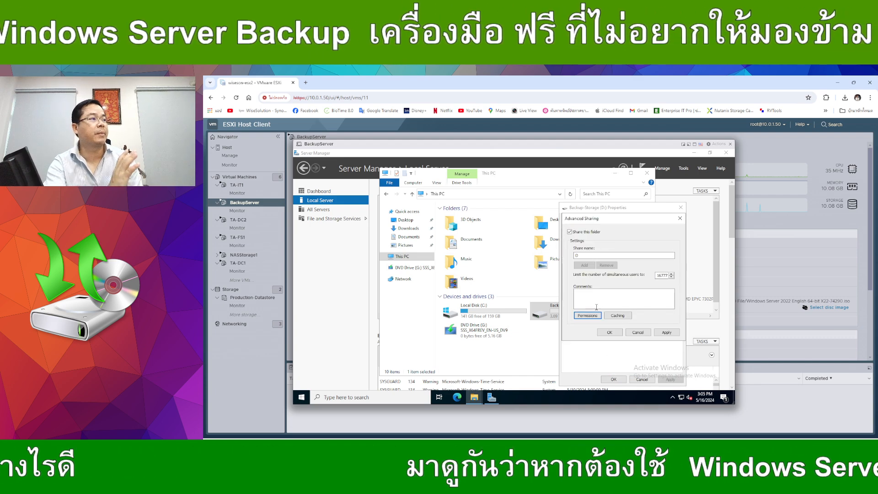
click(609, 332)
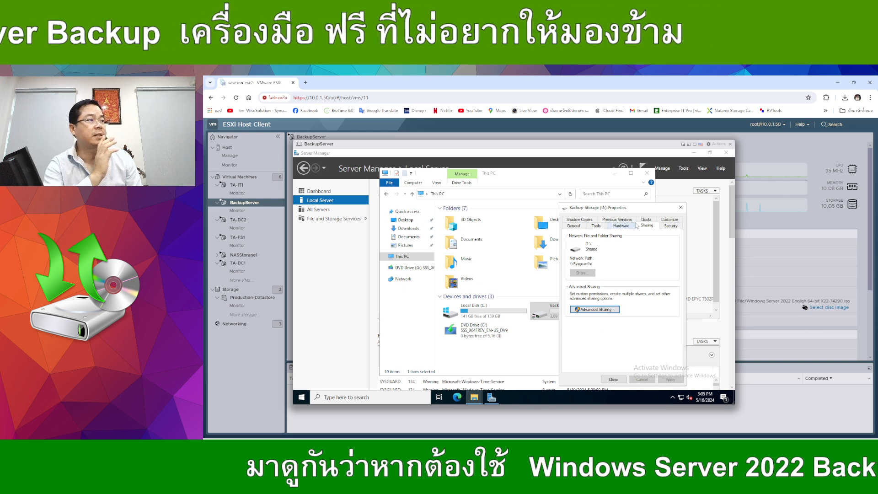
click(671, 226)
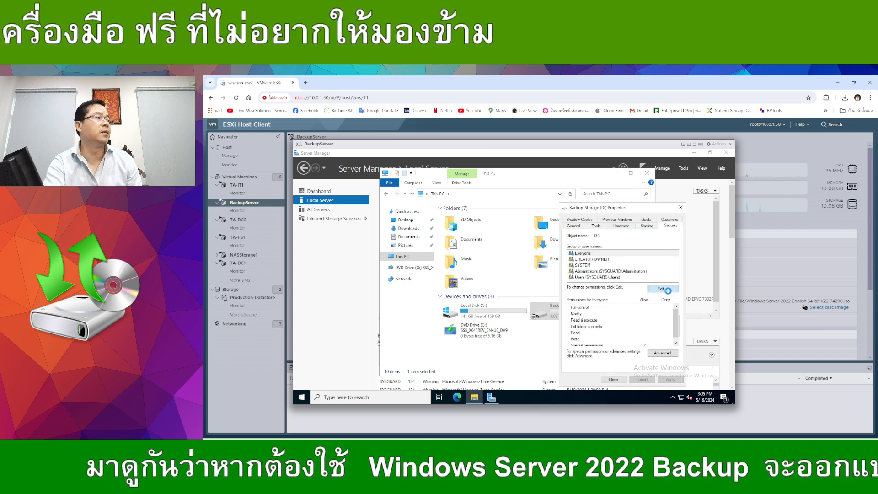
Remove the Users and Everyone groups from the D drive's security permissions
click(662, 288)
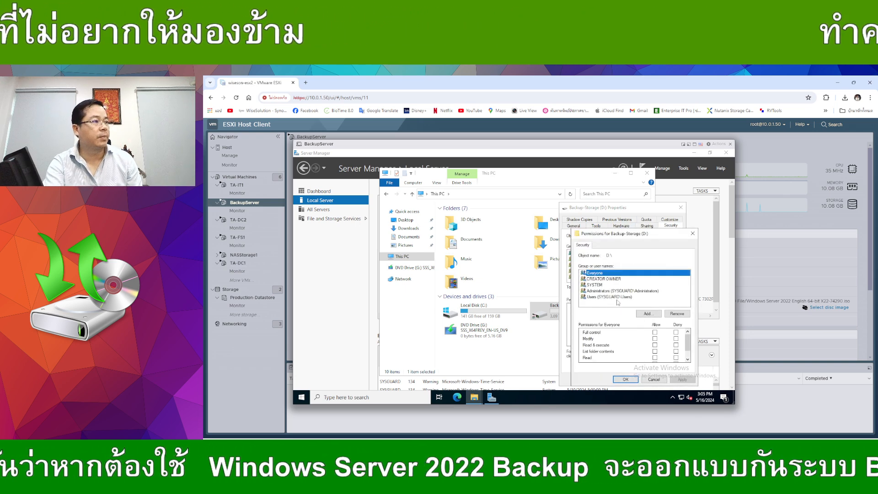
click(612, 297)
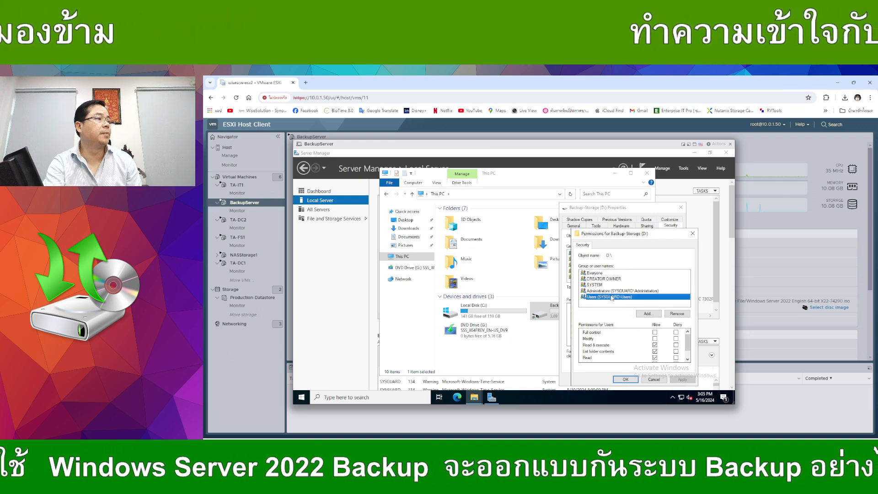
click(613, 291)
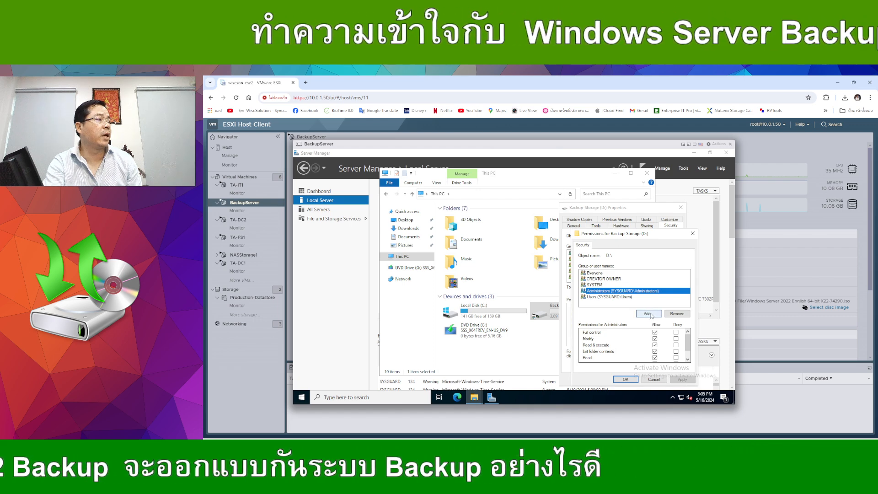
click(603, 297)
click(679, 315)
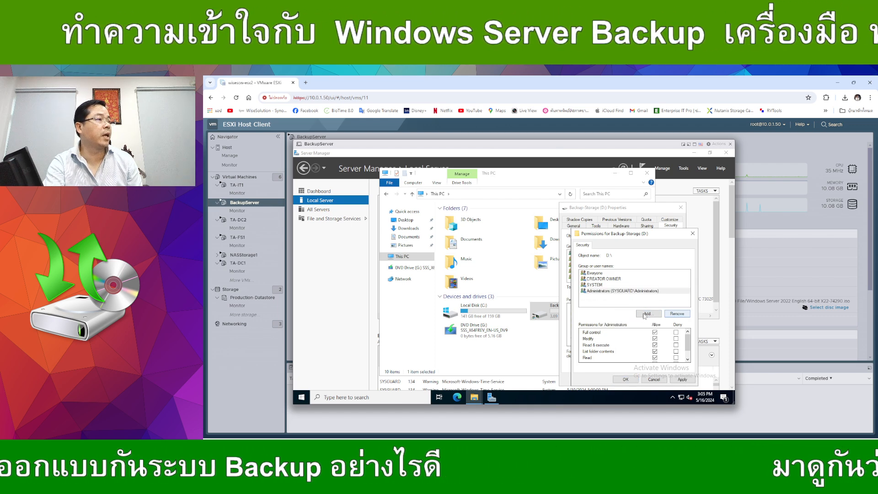
click(603, 273)
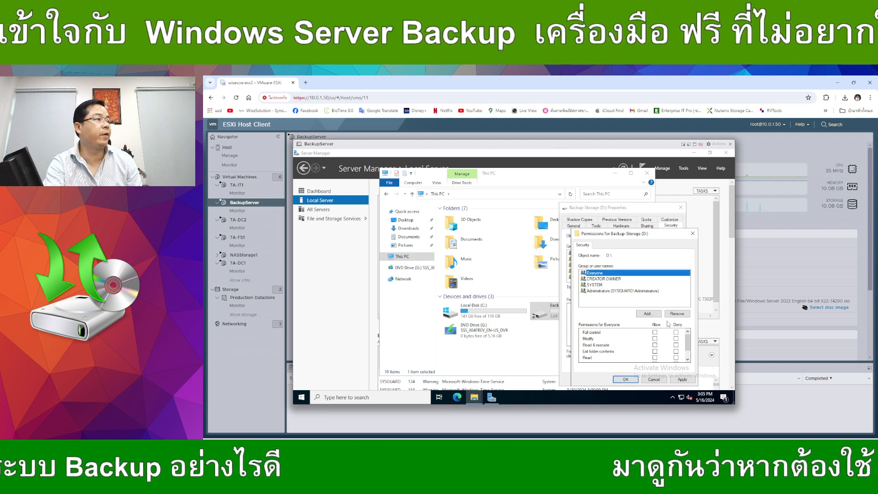
click(677, 314)
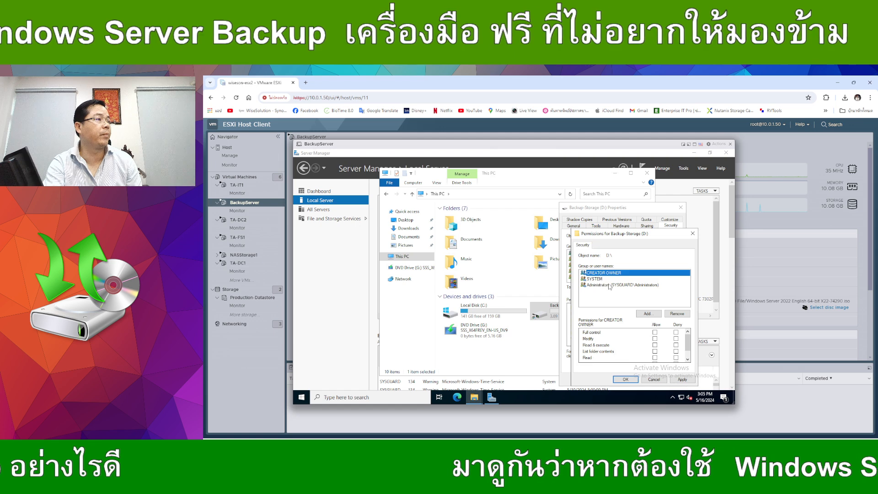
Add the domain Administrator with Full control, then save and close the drive properties
click(610, 285)
click(647, 314)
text(administrator)
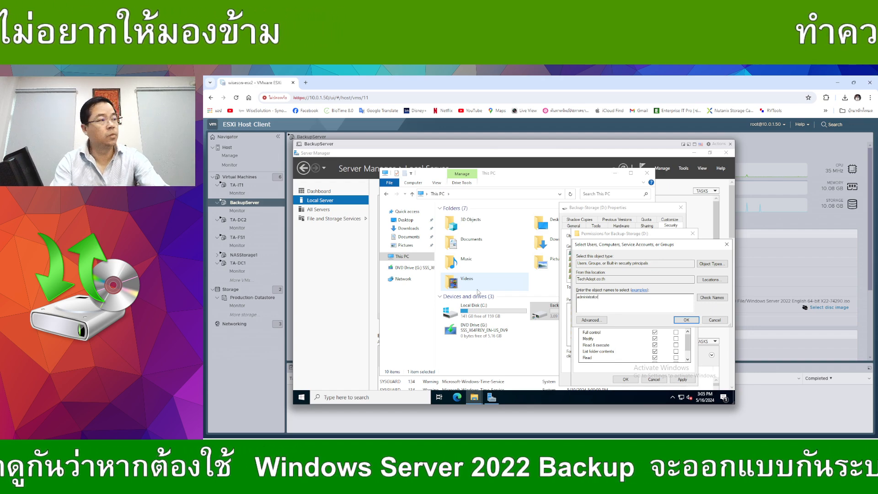
click(712, 297)
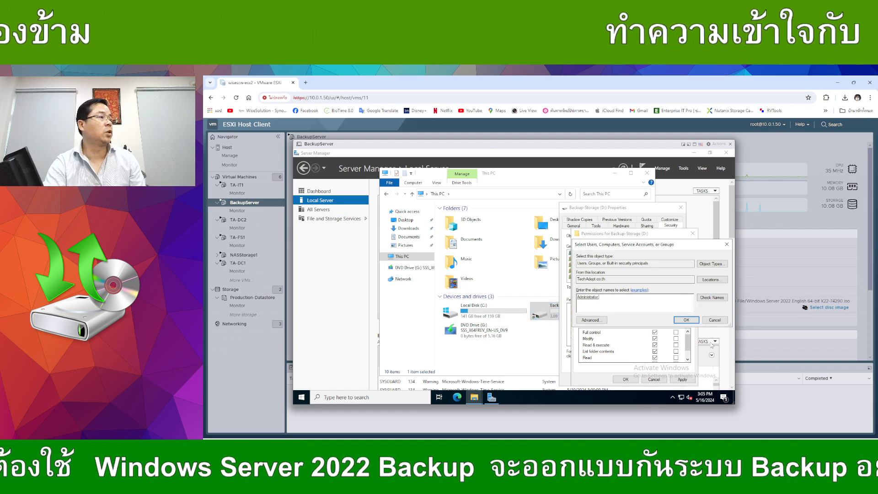
click(686, 322)
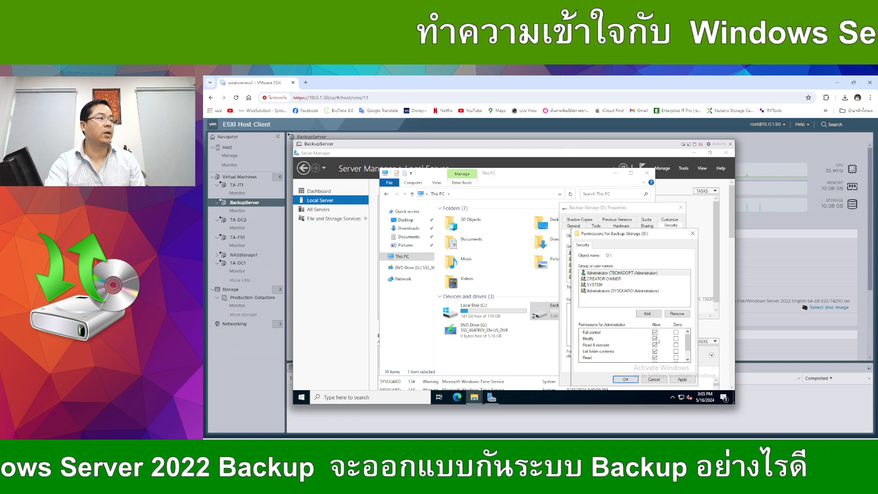
click(625, 379)
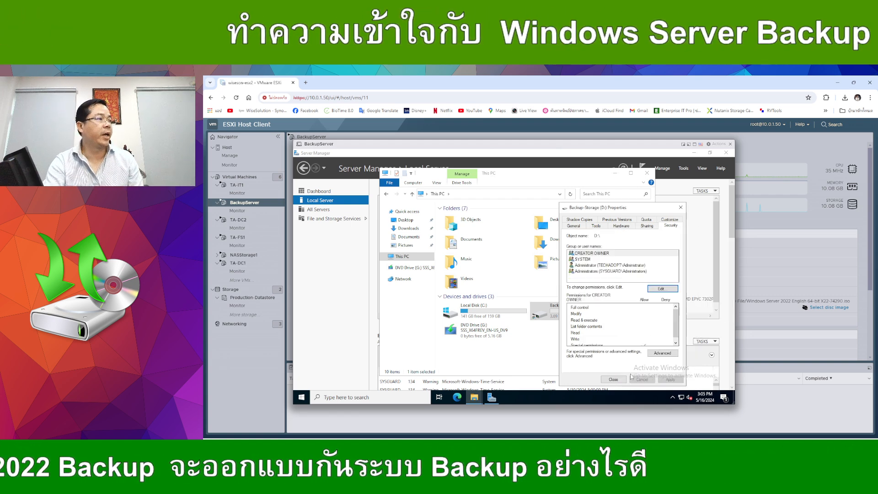
click(614, 380)
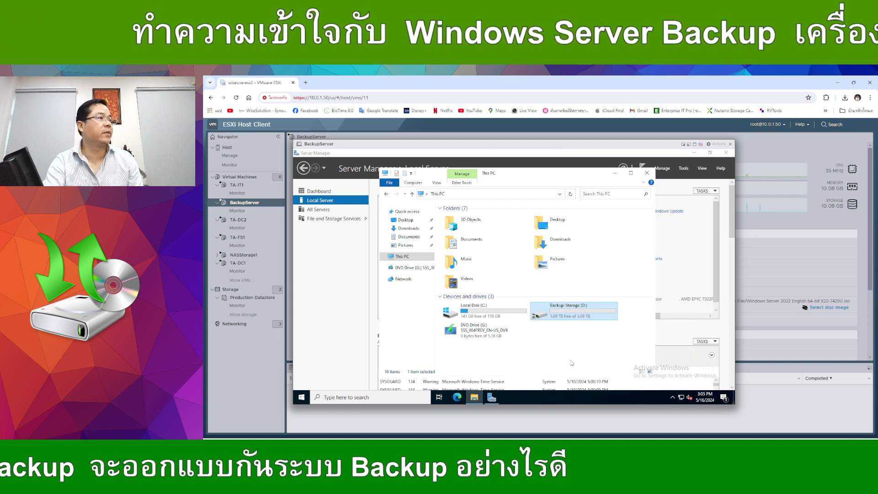
Check the empty Backup-Storage (D:) drive, then bring up the network adapter list from Ethernet settings
double_click(563, 314)
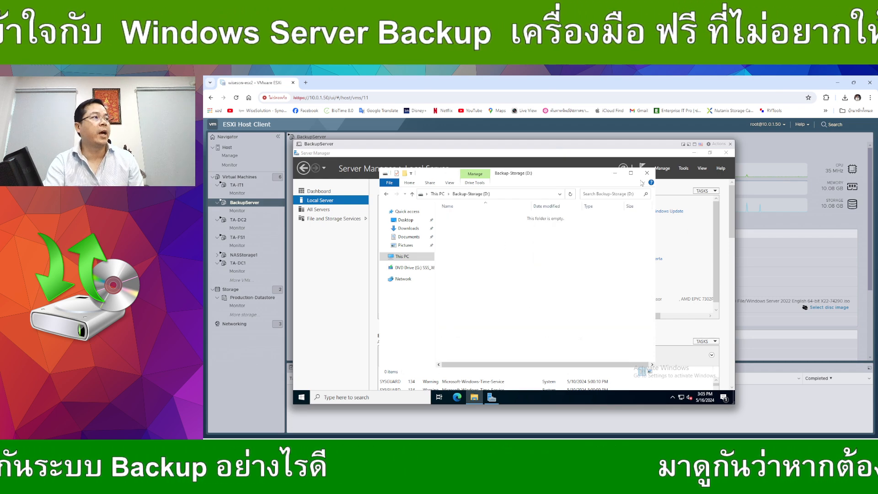
right_click(681, 398)
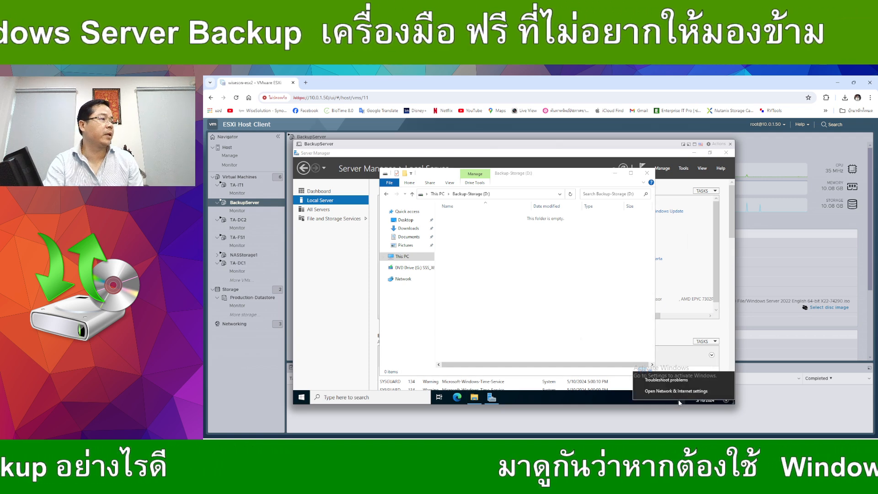
click(677, 390)
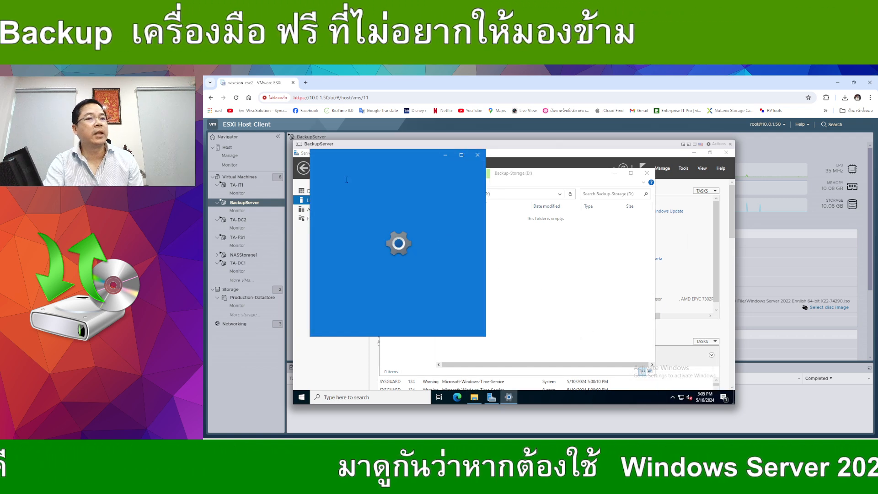
click(338, 229)
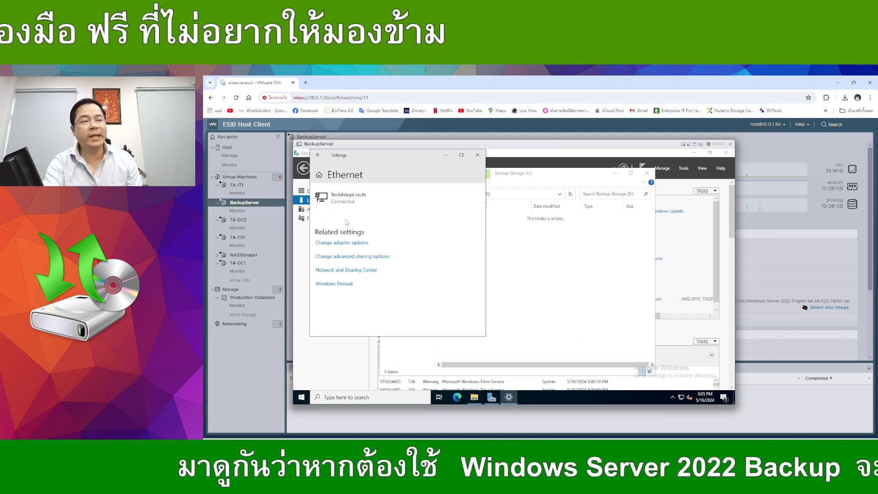
click(344, 243)
Review Ethernet0's network details, then close them and the BackupServer console
double_click(422, 224)
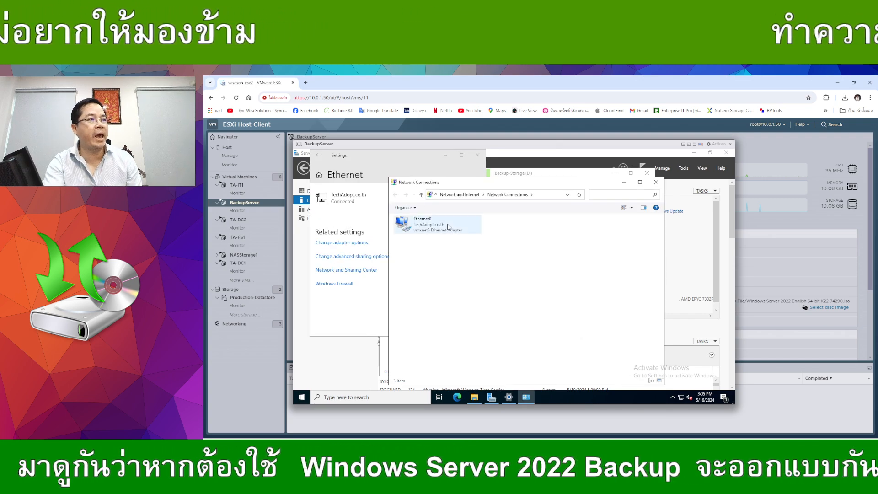
click(476, 269)
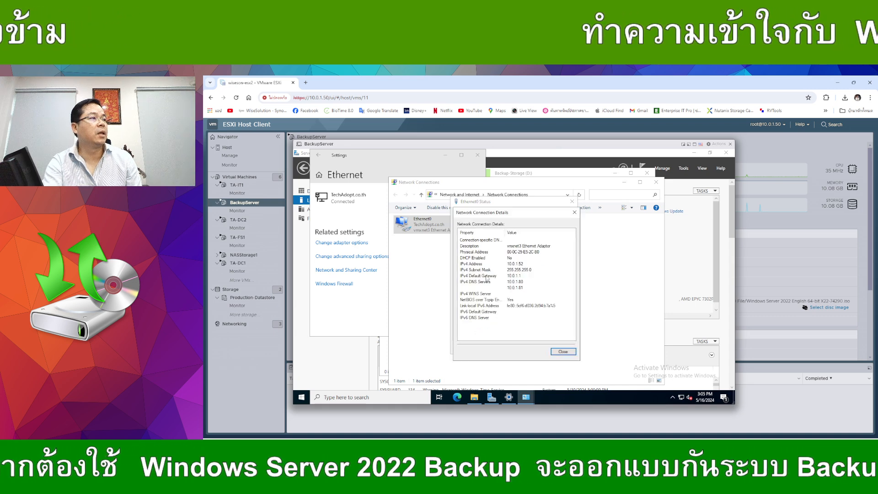
click(557, 352)
click(561, 347)
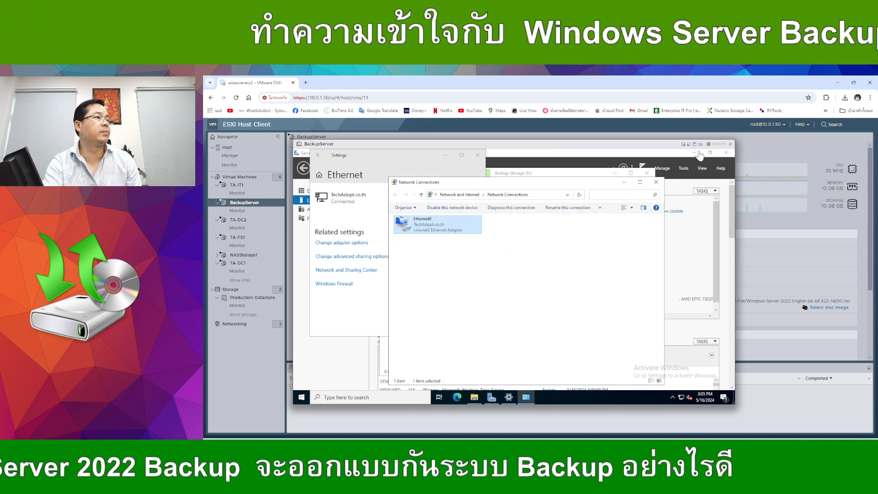
click(731, 143)
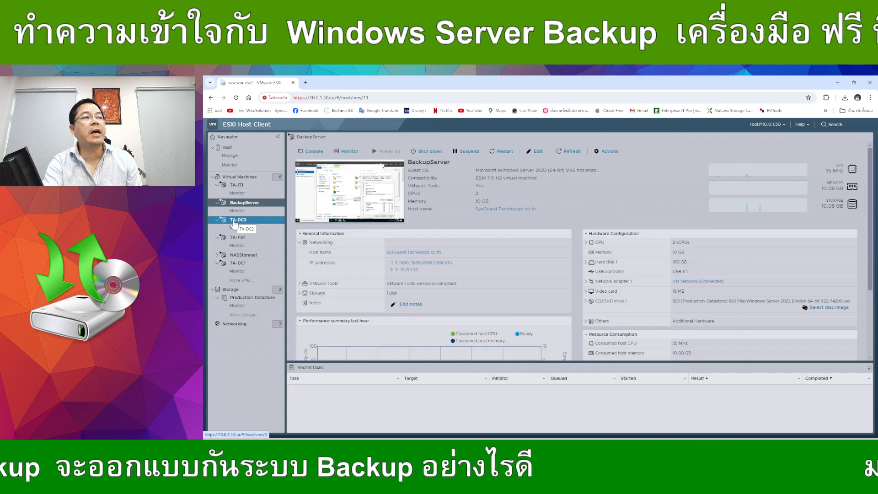
Open the TA-FS1 virtual machine's console and shrink it to about half size
click(238, 263)
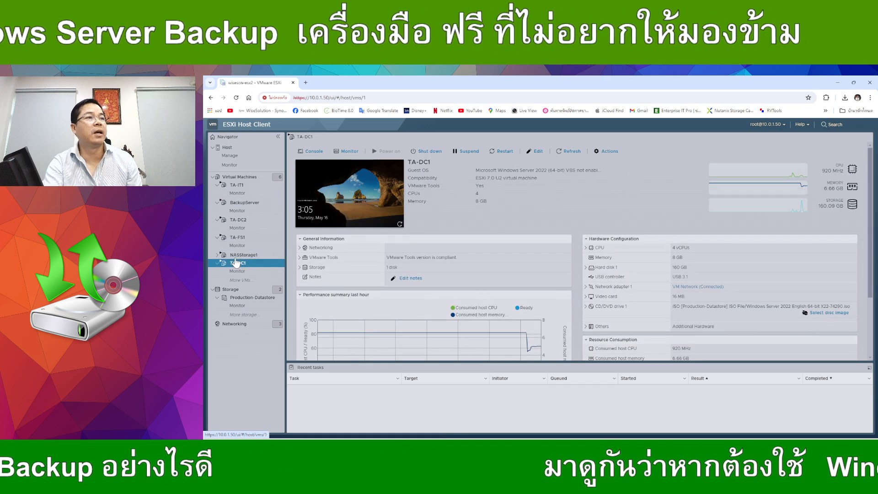
click(243, 238)
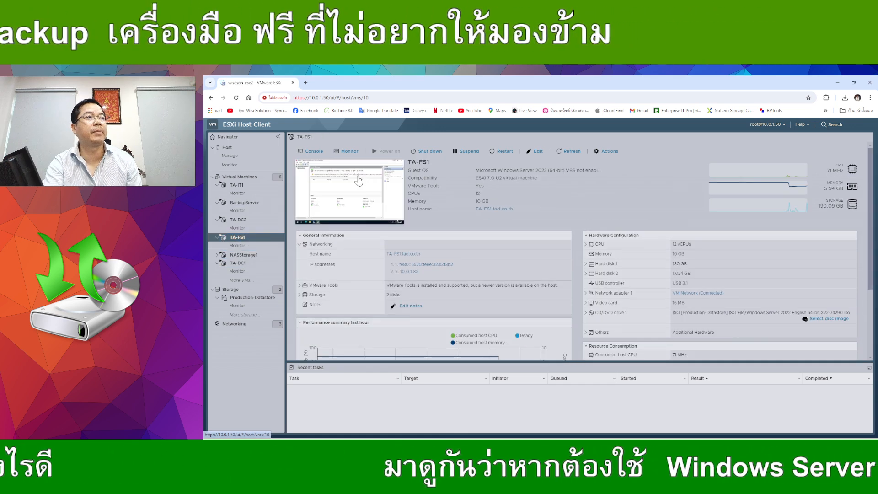
click(341, 176)
drag(747, 417, 840, 405)
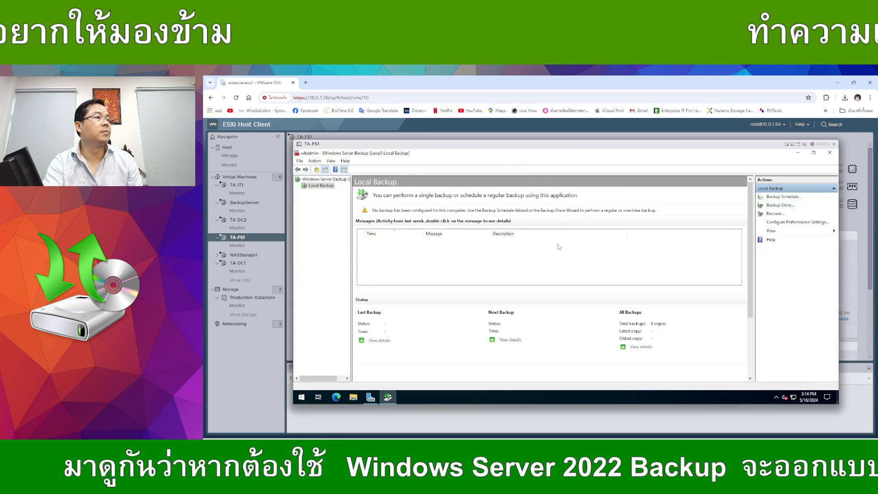
Start the Backup Schedule wizard from Local Backup, then bring up File Explorer in TA-FS1
right_click(312, 187)
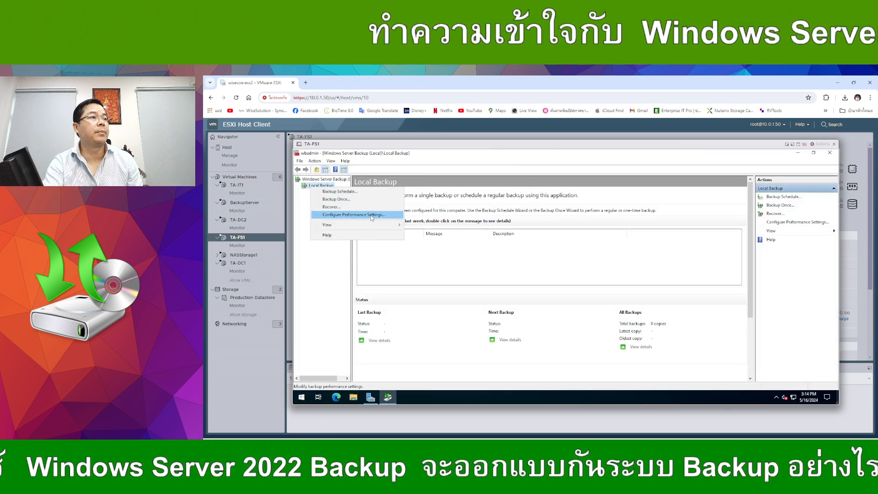
click(783, 196)
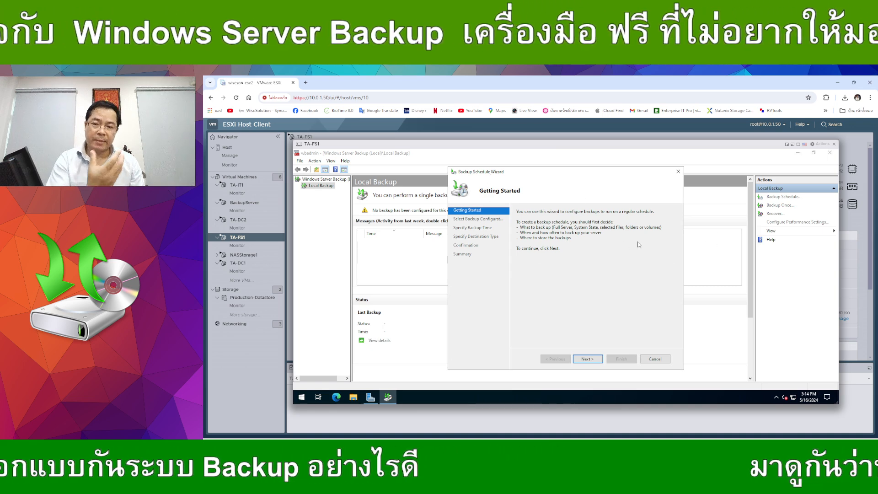
click(353, 397)
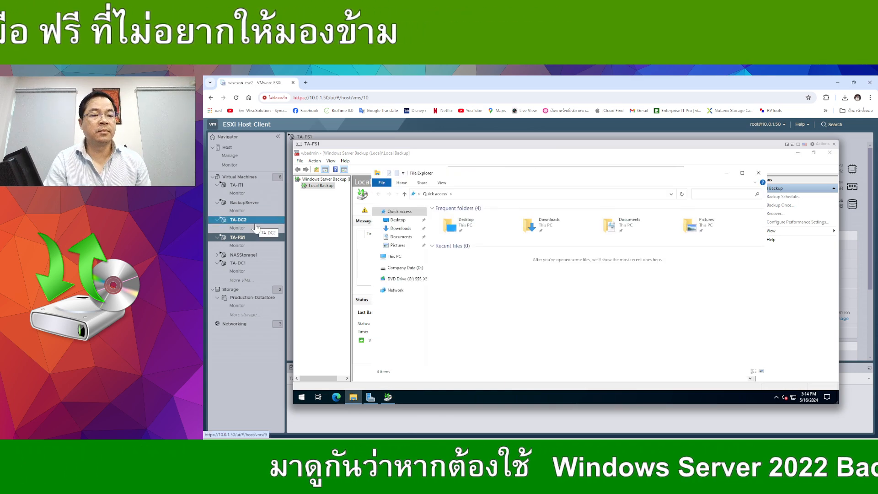
Connect to the \\10.0.1.52 share using the domain administrator's credentials
click(470, 194)
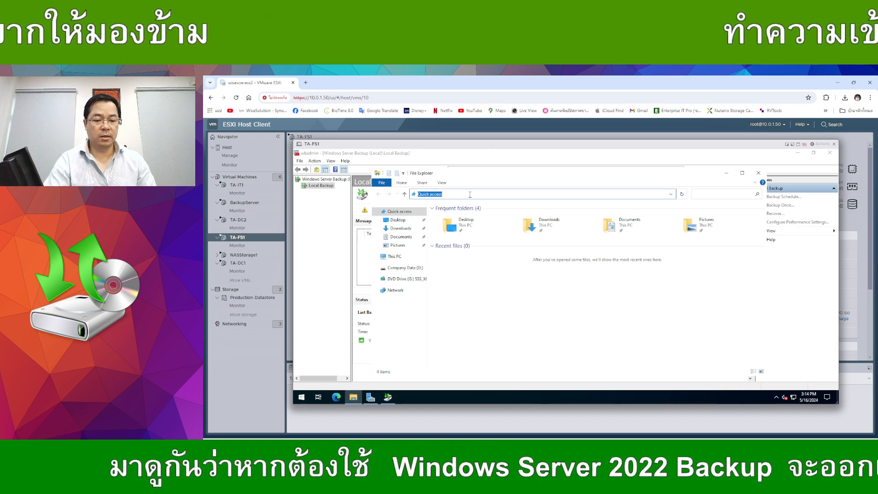
text(\)
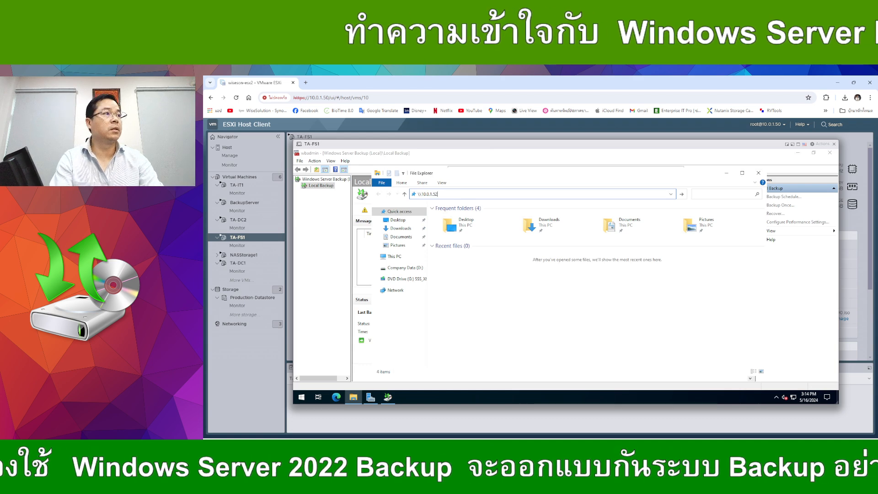
text(\10.0.1.52)
key(Return)
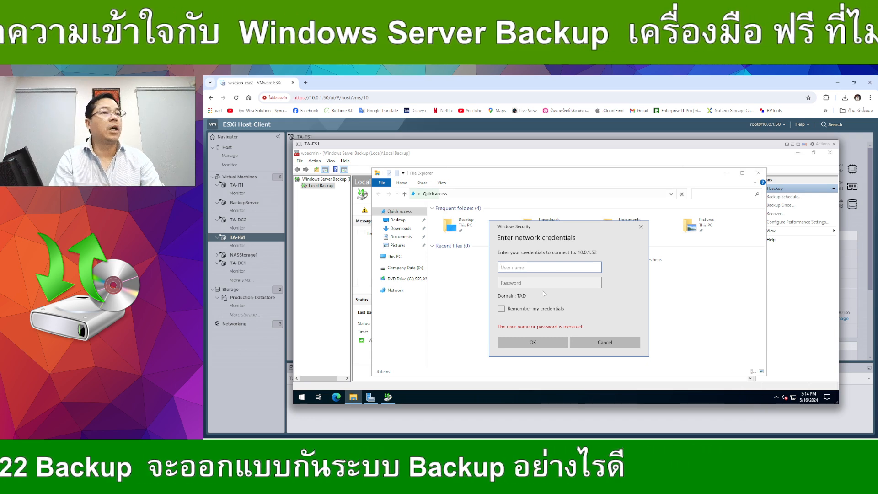
text(techad)
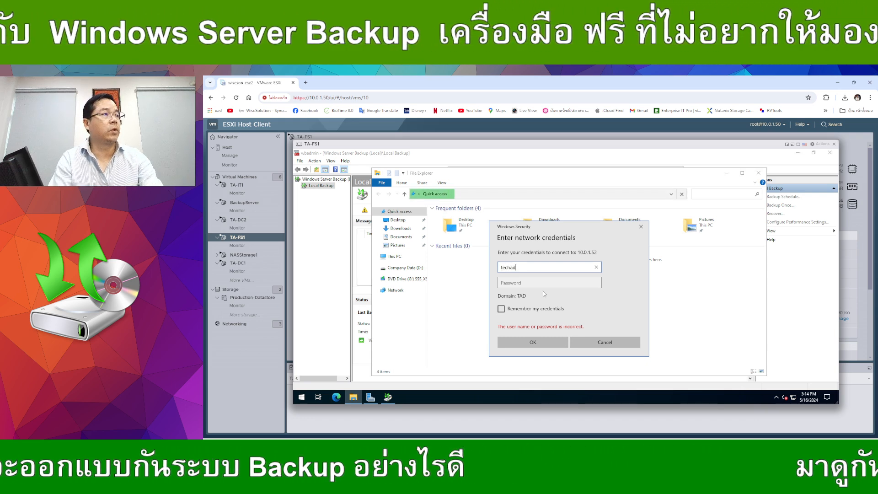
text(opt)
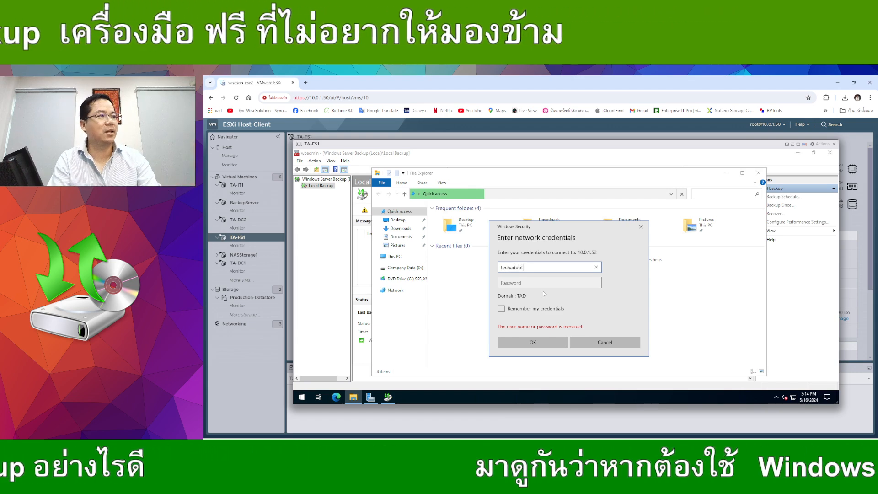
text(\administratoe)
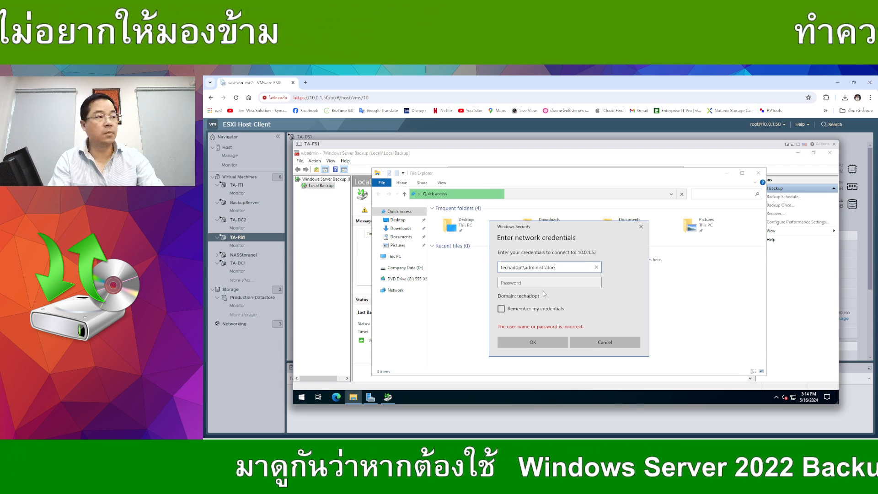
key(Tab)
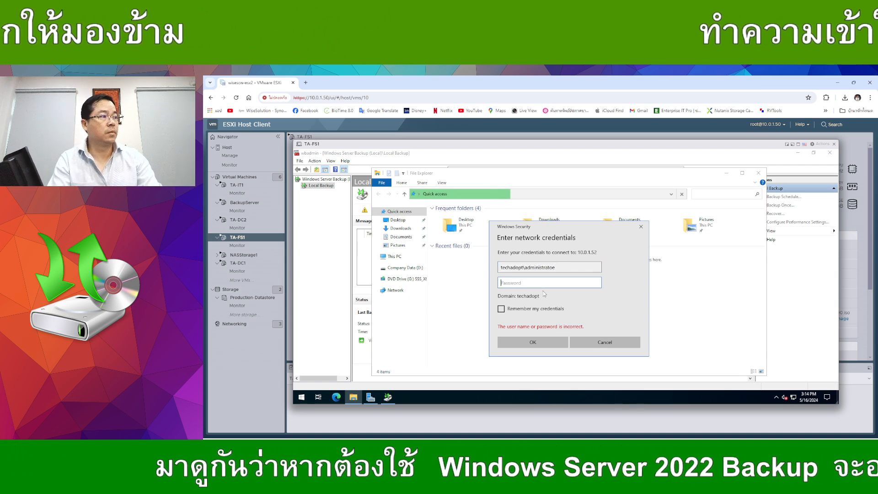
click(566, 269)
key(BackSpace)
text(r)
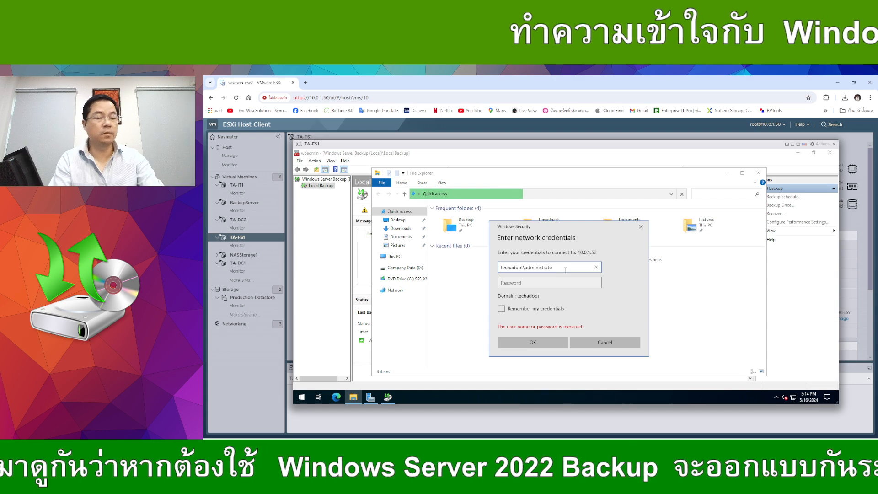
key(Tab)
text(•••••)
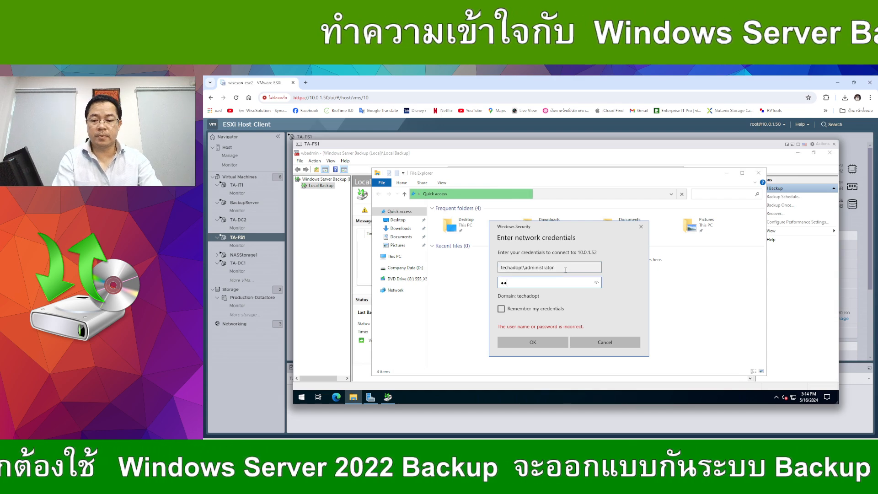
key(BackSpace)
key(BackSpace)
key(BackSpace)
key(BackSpace)
key(BackSpace)
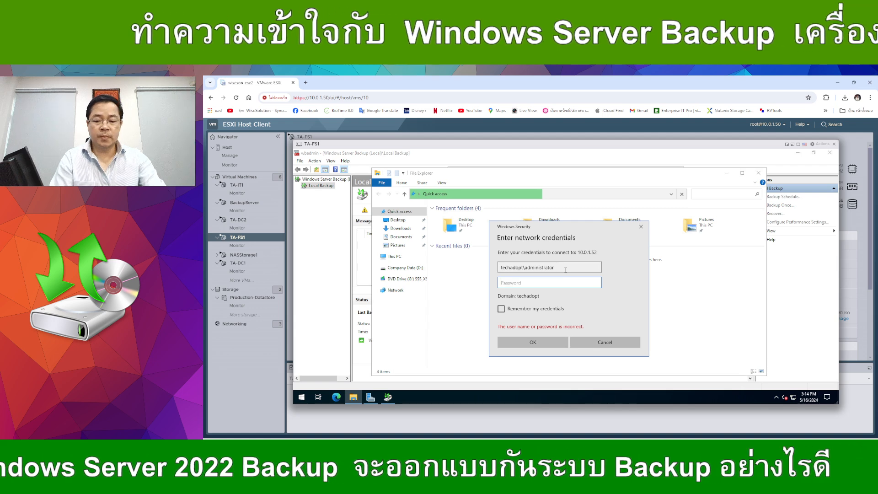
text(••••••)
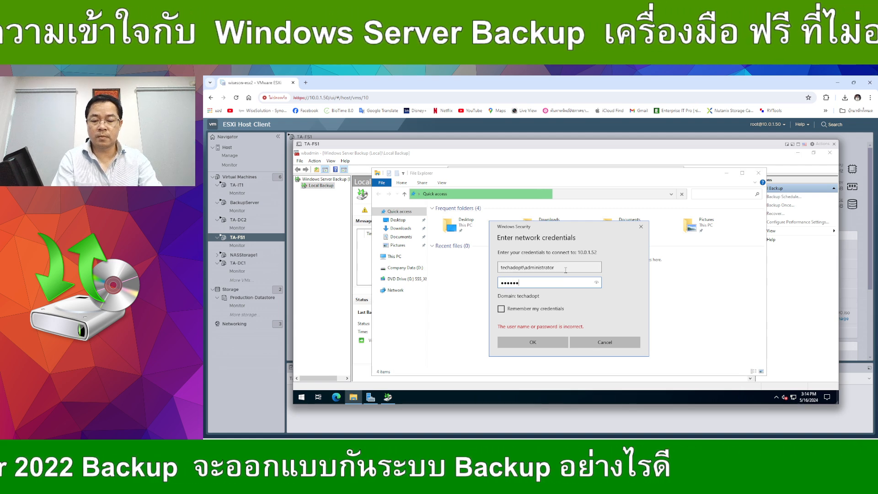
text(••••••)
key(Return)
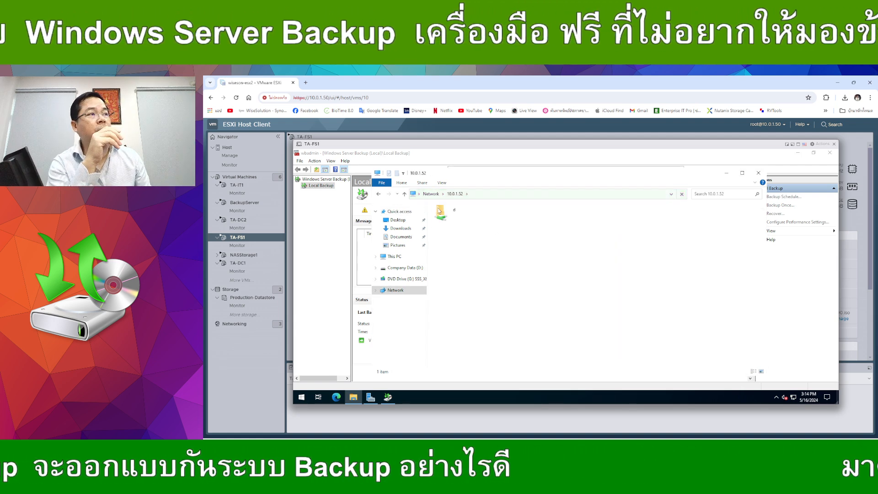
Create a TA-FS folder inside share d, then close File Explorer
double_click(439, 211)
right_click(479, 229)
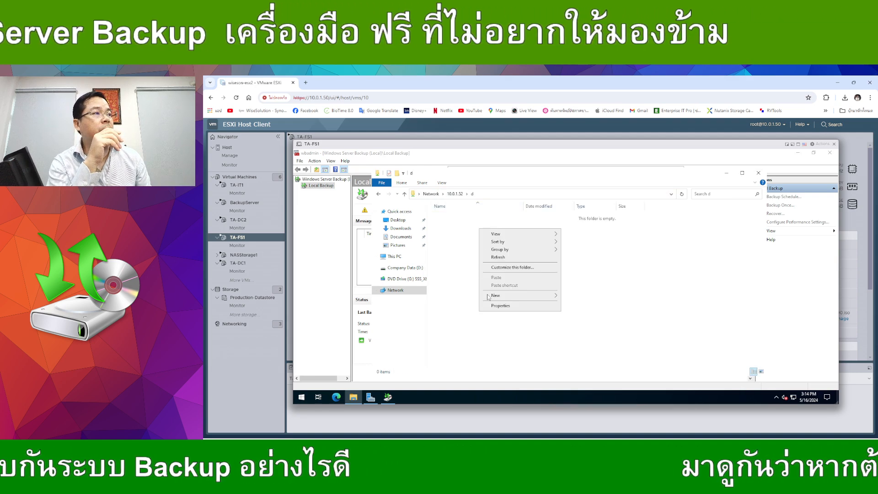
mouse_move(490, 297)
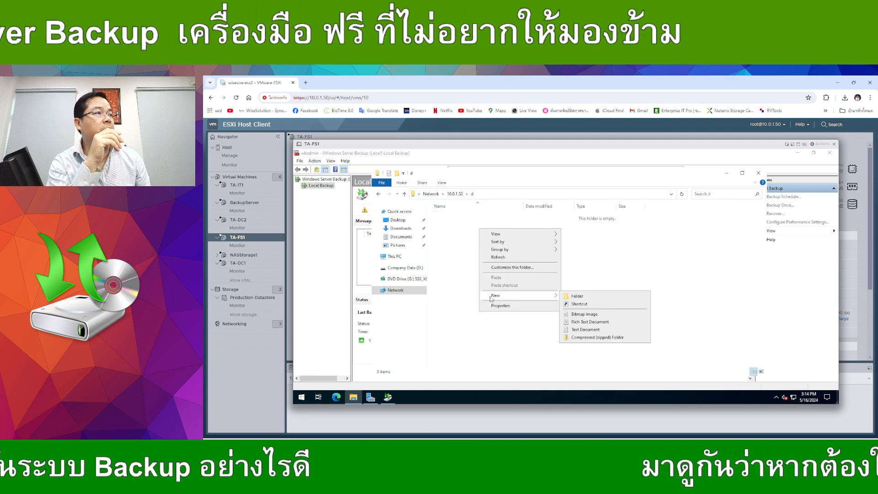
click(576, 297)
text(T)
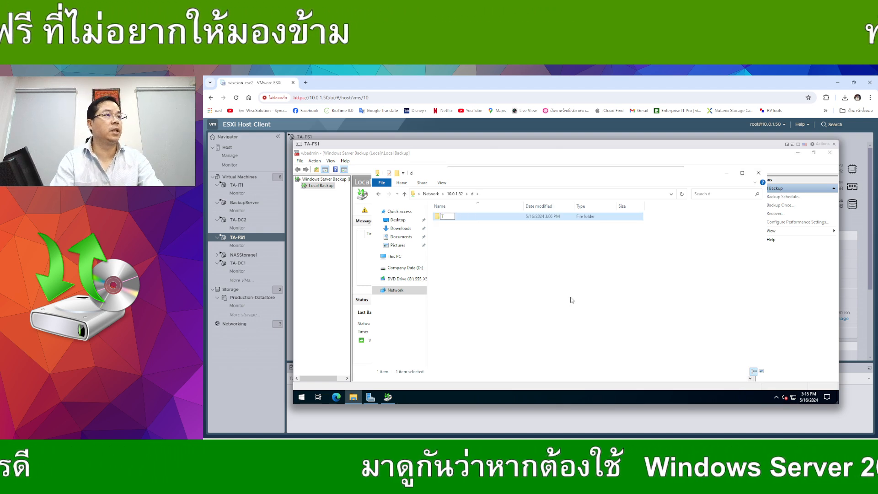
text(A-FS)
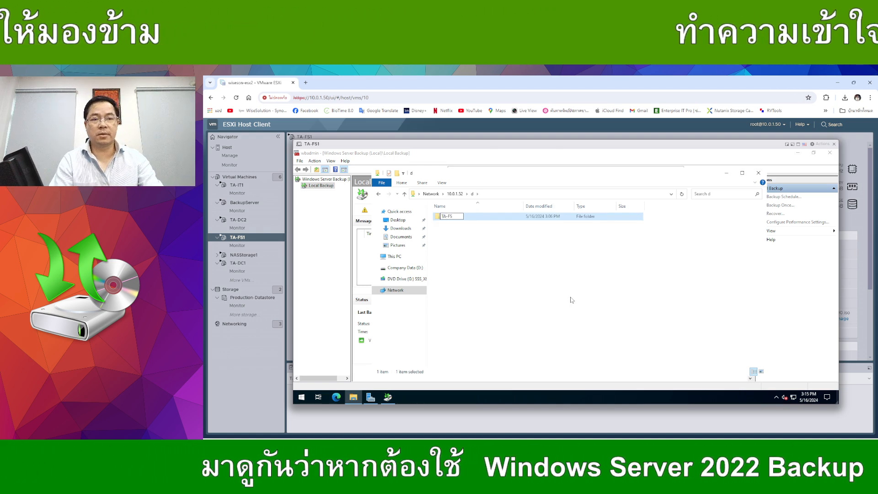
key(Return)
key(Return)
click(505, 197)
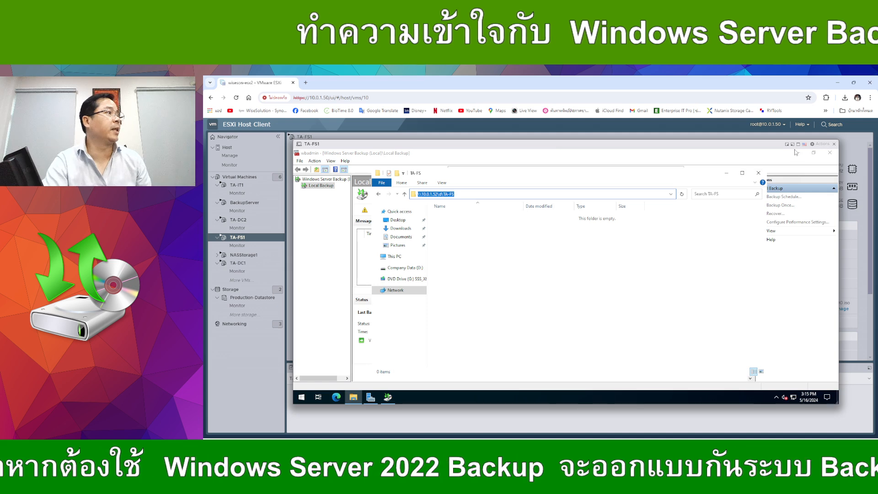
click(758, 173)
Choose a Custom backup configuration and look over the available items without changing them
click(584, 359)
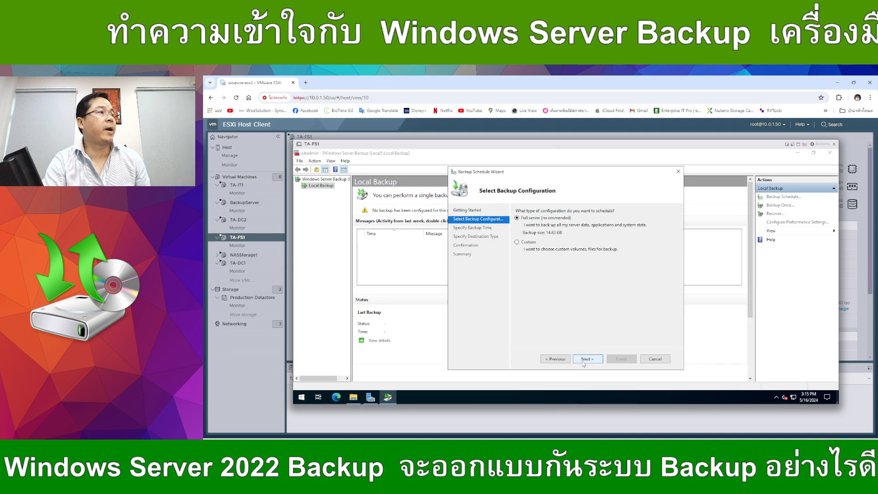
click(520, 243)
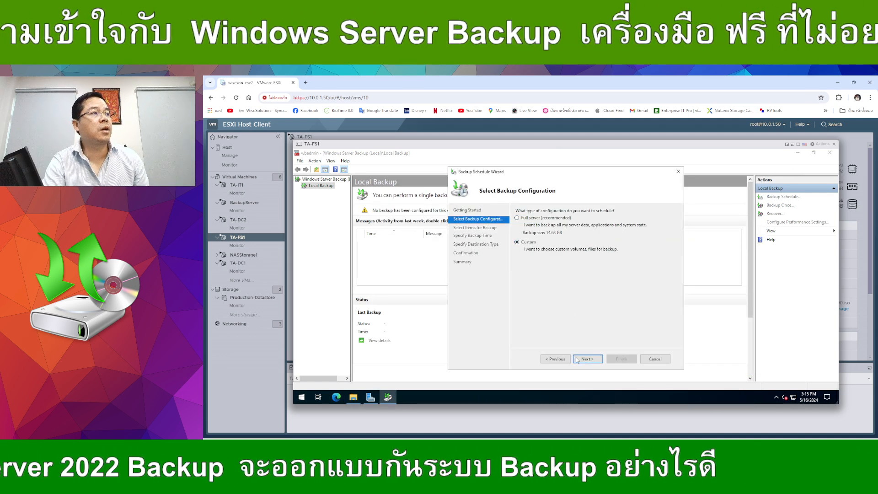
click(584, 360)
click(595, 325)
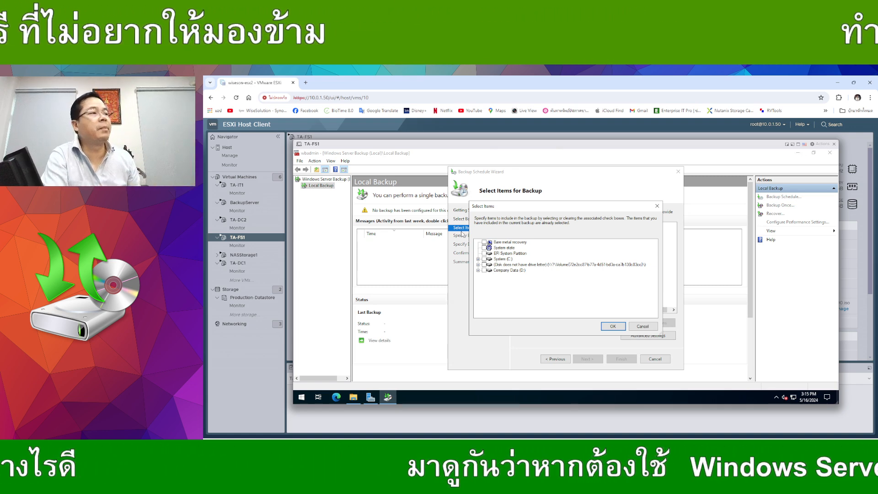
click(512, 243)
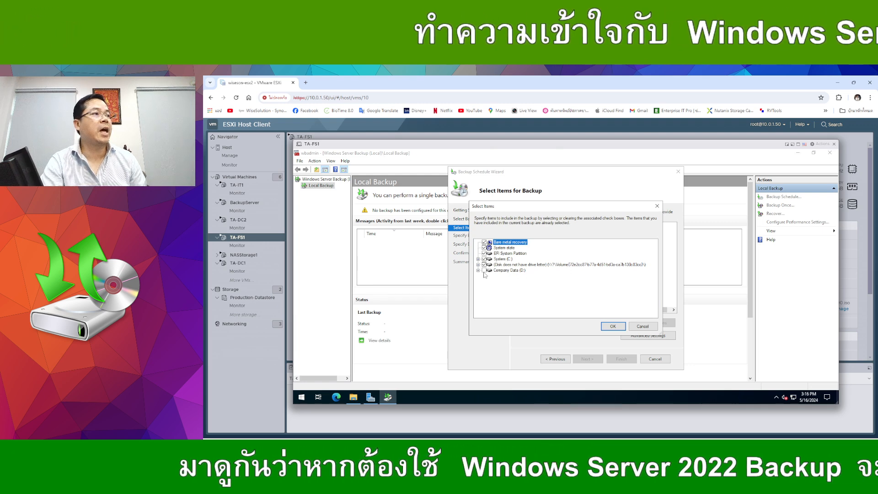
click(643, 326)
Try Full server backup briefly, then switch back to Custom and continue to item selection
click(554, 359)
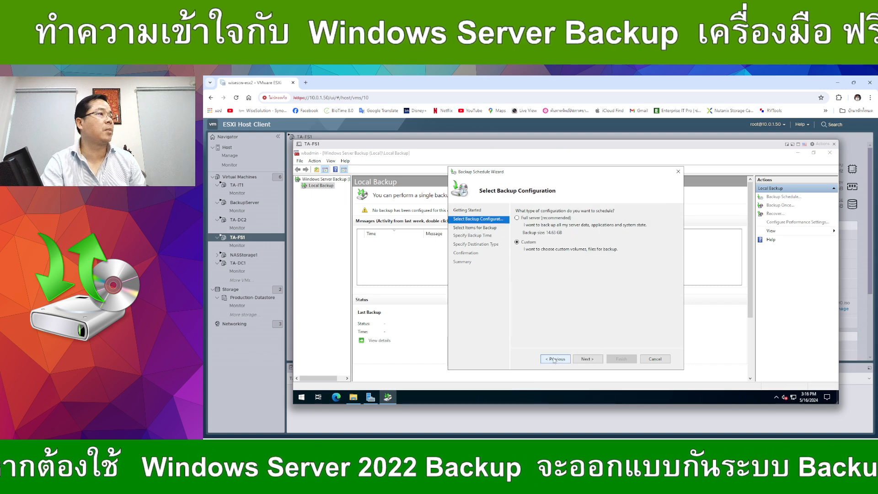
click(517, 218)
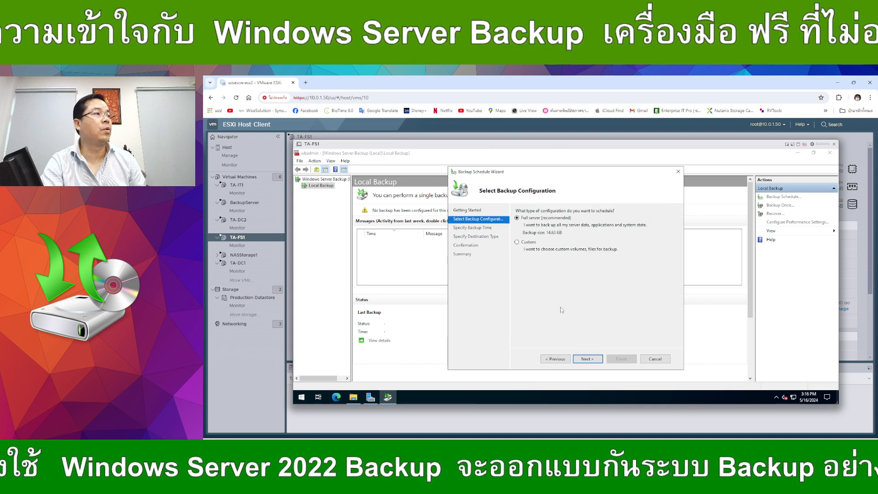
click(587, 360)
click(555, 359)
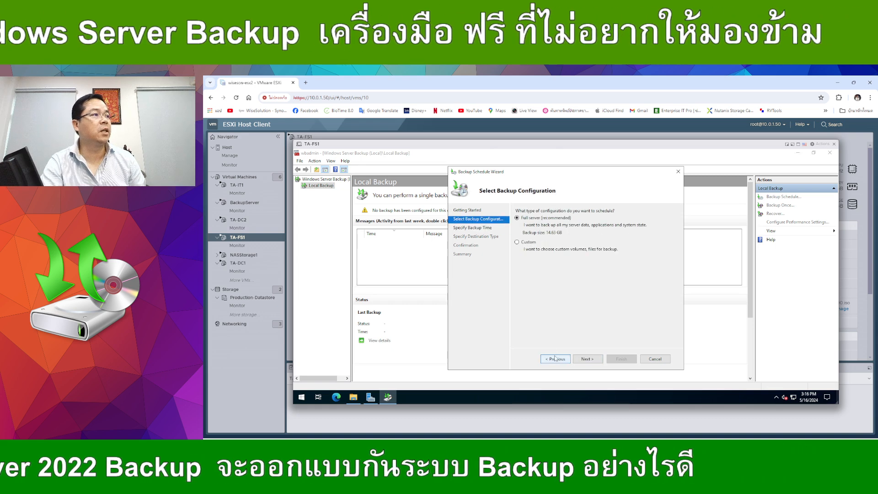
click(518, 242)
click(587, 359)
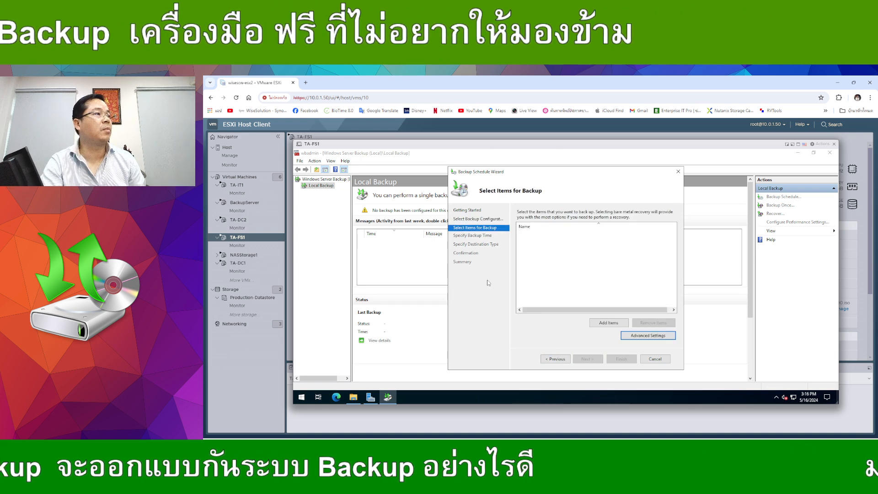
Add Bare metal recovery and Company Data (D:) to the backup items
click(608, 322)
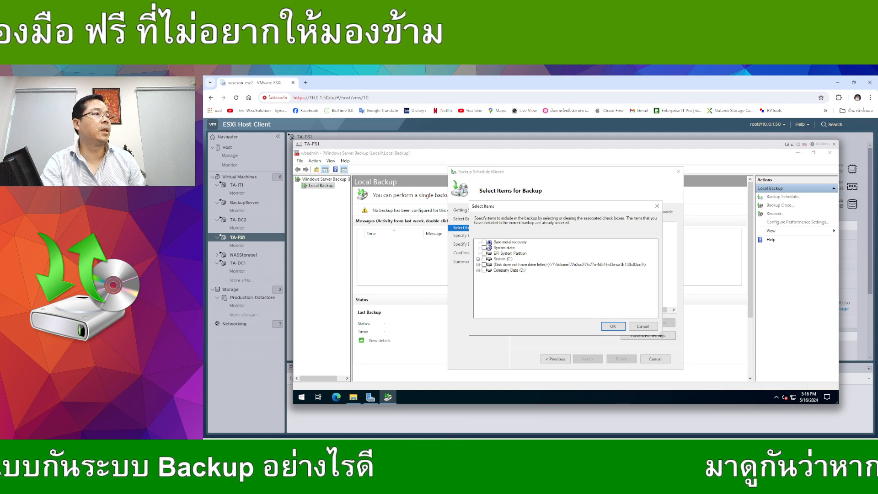
click(484, 243)
click(485, 270)
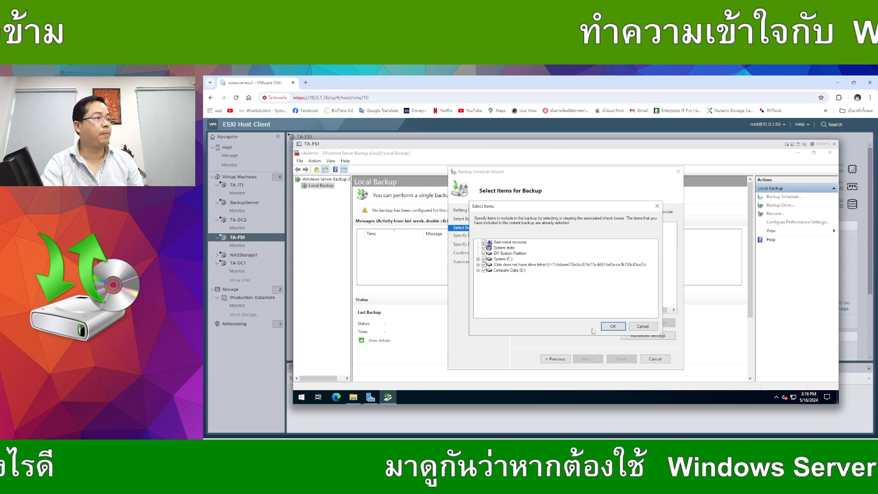
click(611, 326)
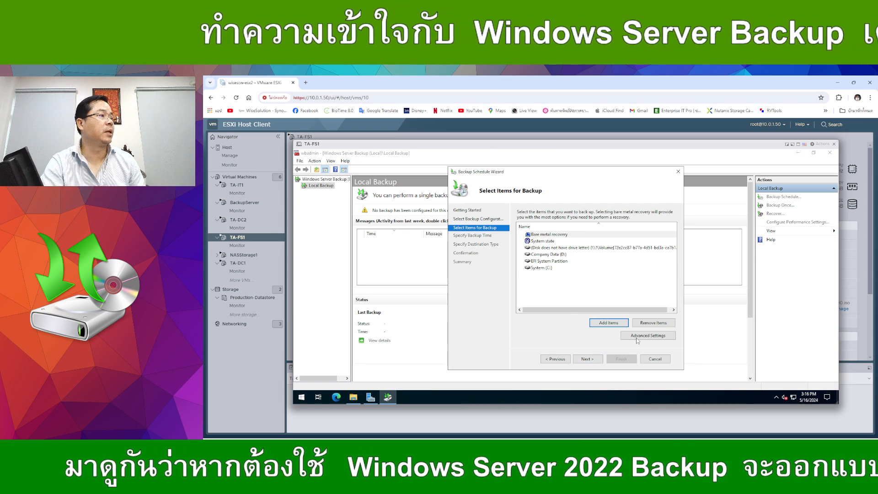
click(622, 336)
Review the advanced settings and keep VSS copy backup with no exclusions
click(511, 206)
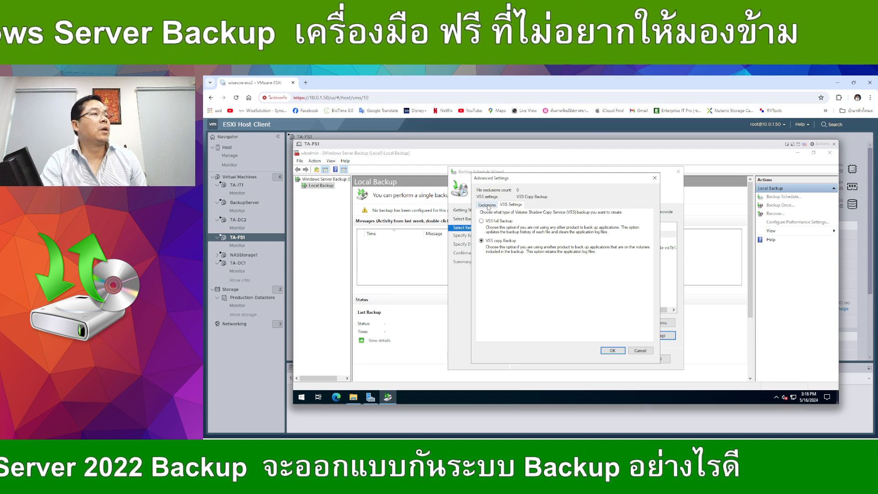
click(640, 350)
click(643, 336)
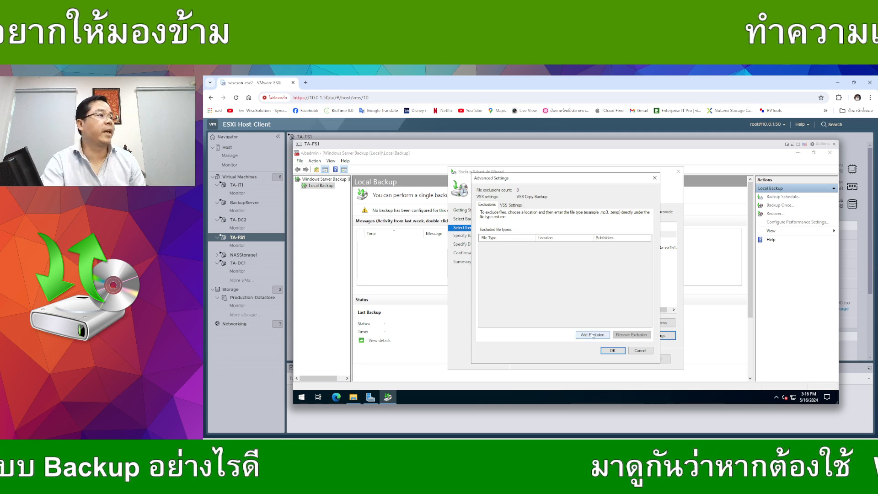
click(513, 205)
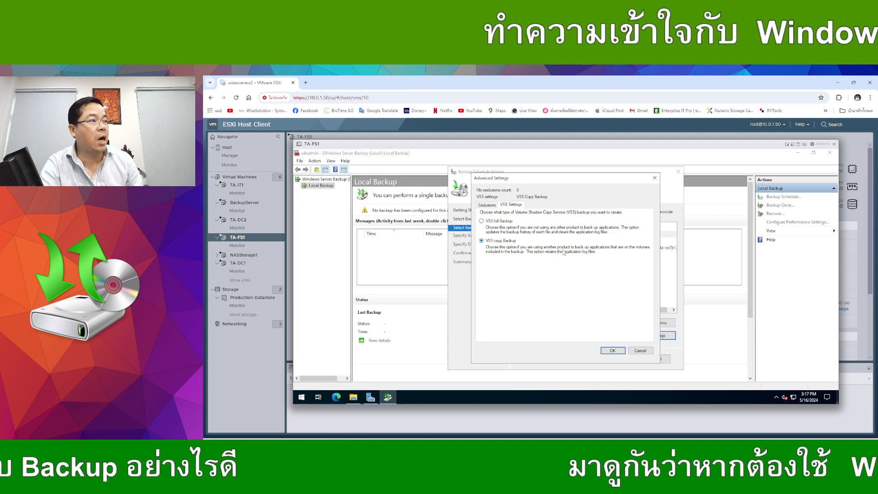
click(613, 351)
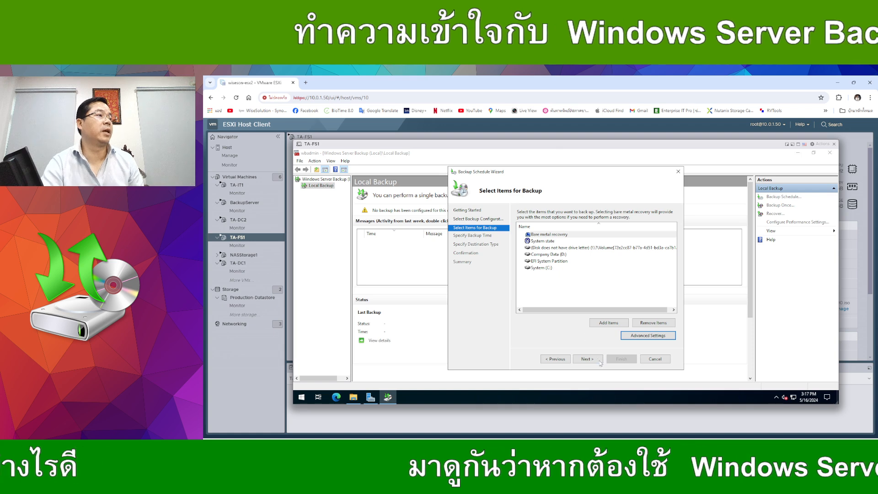
Switch the schedule to more than once a day and add 12:00 PM
click(588, 359)
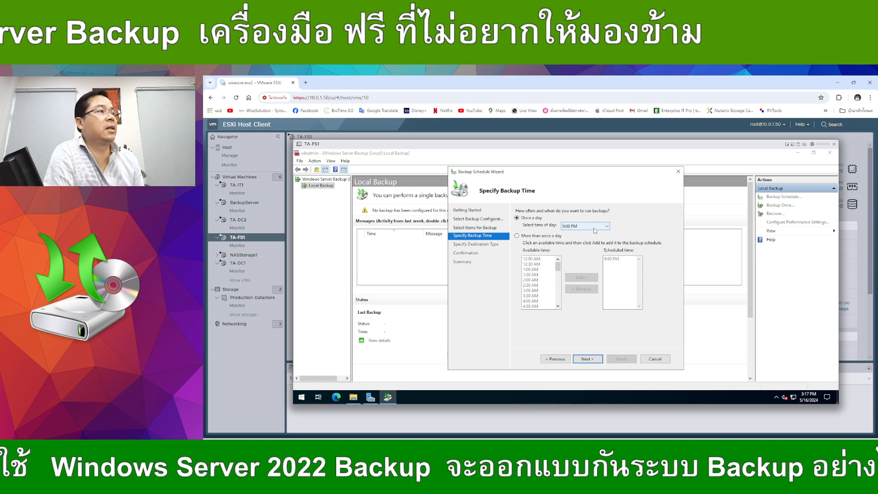
click(522, 236)
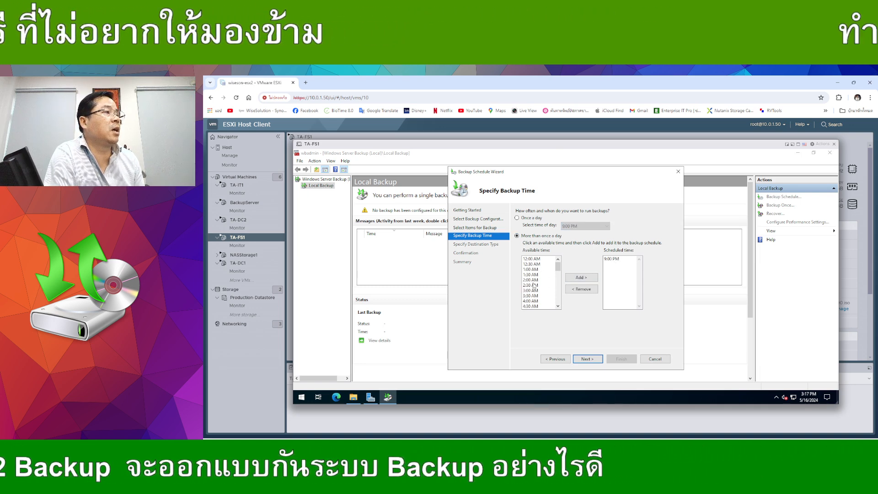
click(616, 259)
scroll(540, 296, down, 2)
scroll(540, 296, down, 2)
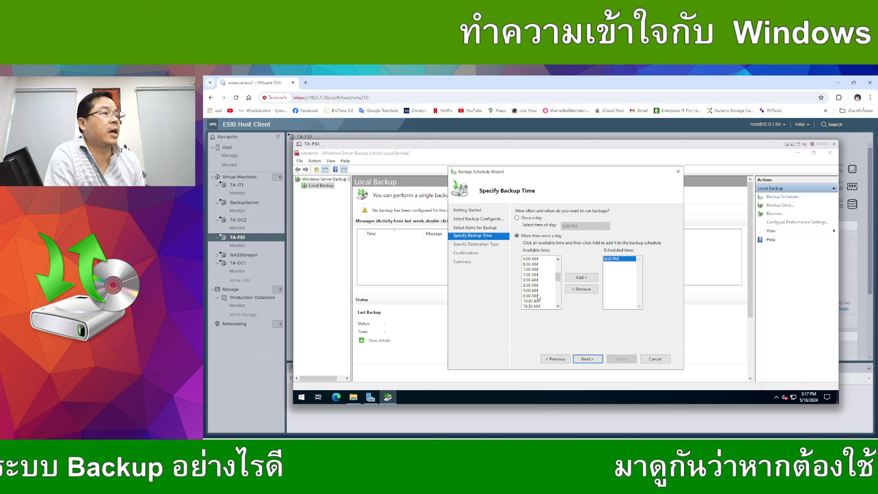
scroll(538, 297, up, 3)
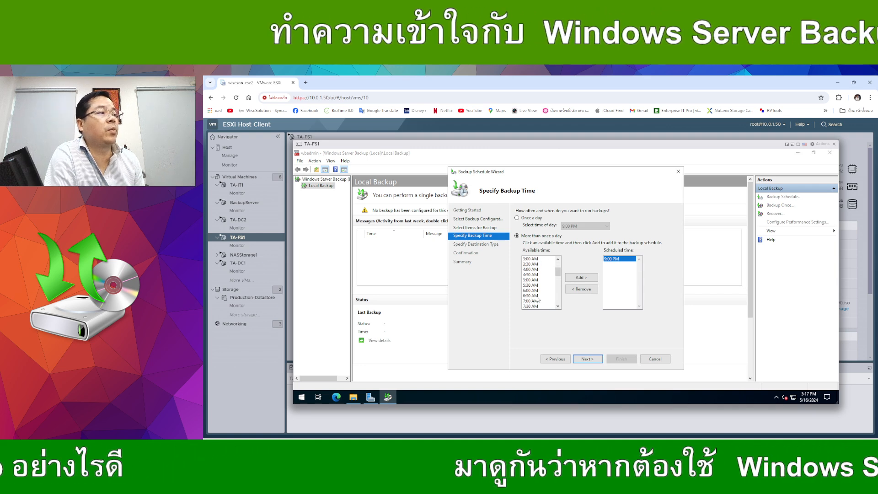
scroll(539, 299, down, 4)
click(533, 280)
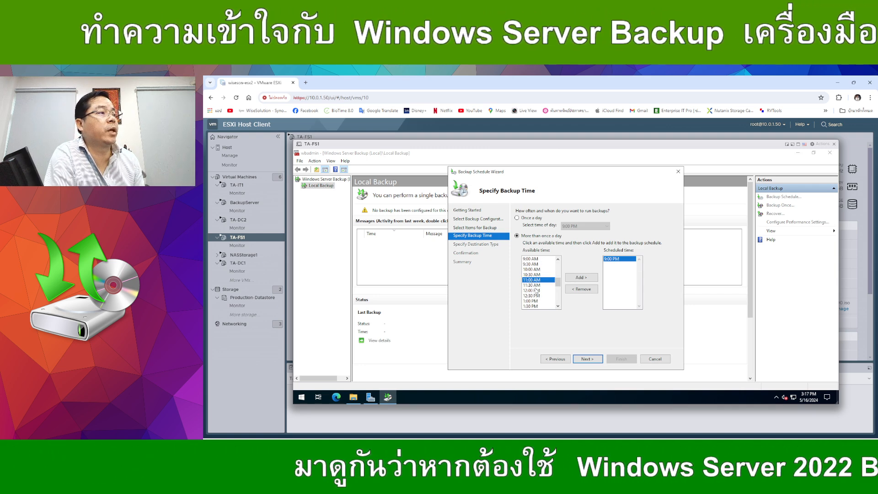
click(537, 291)
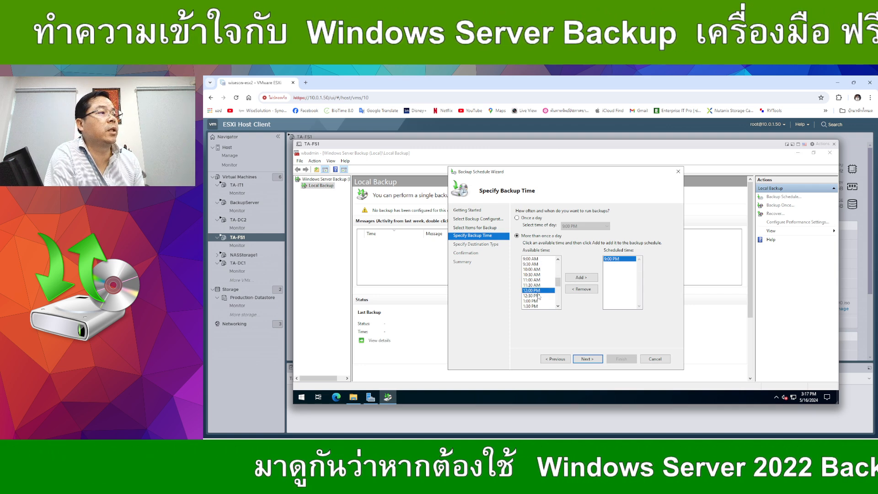
click(585, 279)
Add 6:00 PM to the schedule and remove 9:00 PM
click(619, 266)
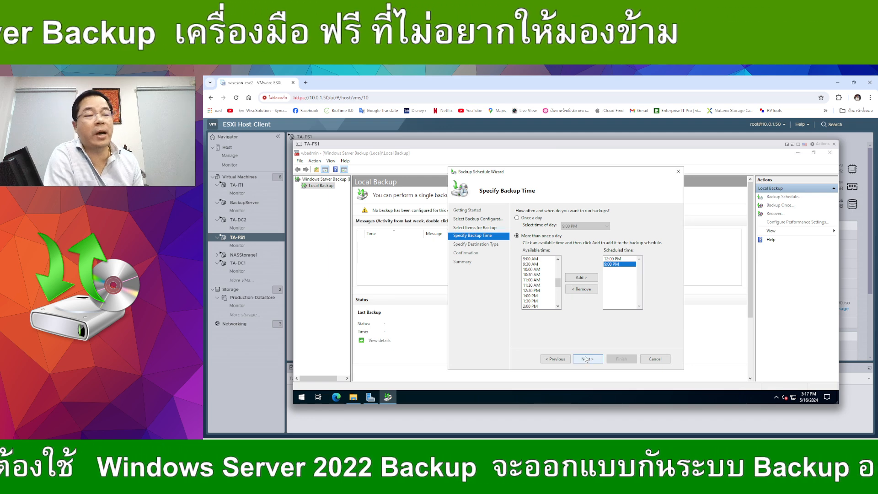
scroll(545, 304, down, 2)
scroll(544, 305, down, 1)
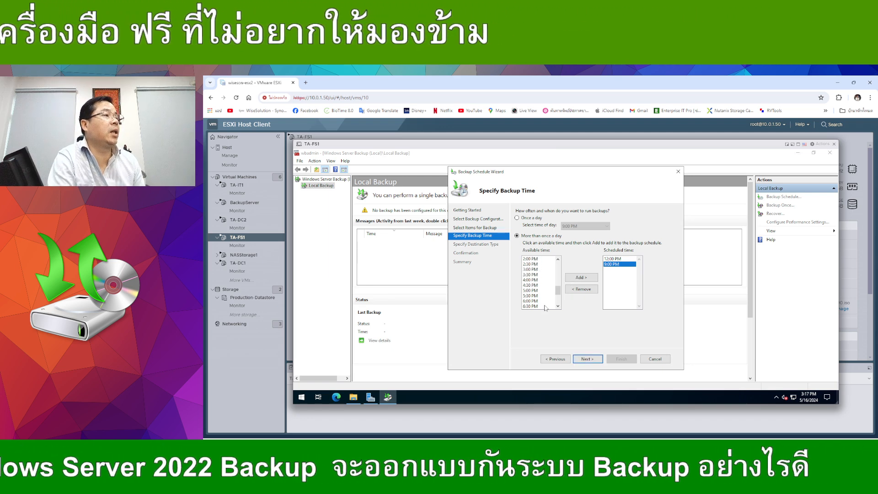
click(542, 301)
click(592, 278)
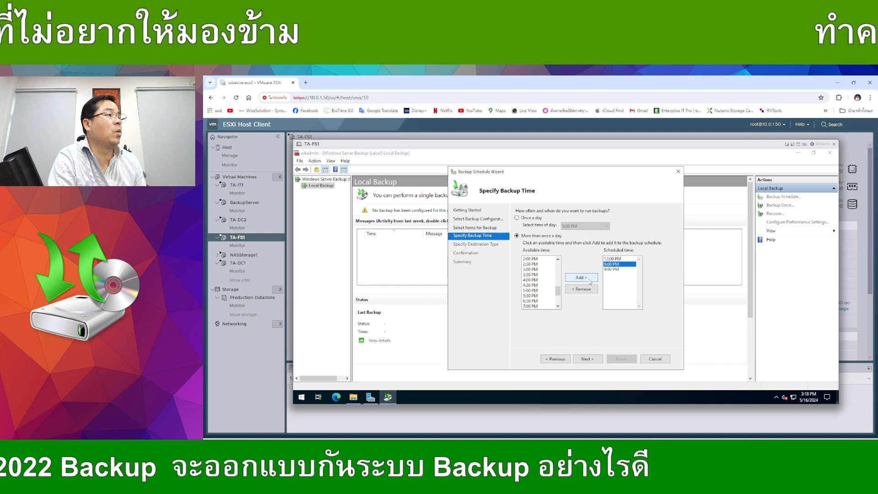
click(616, 260)
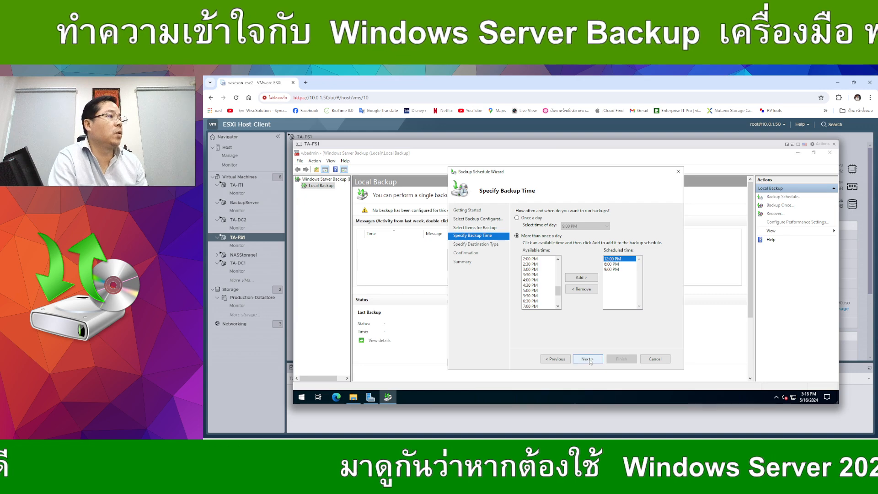
click(613, 269)
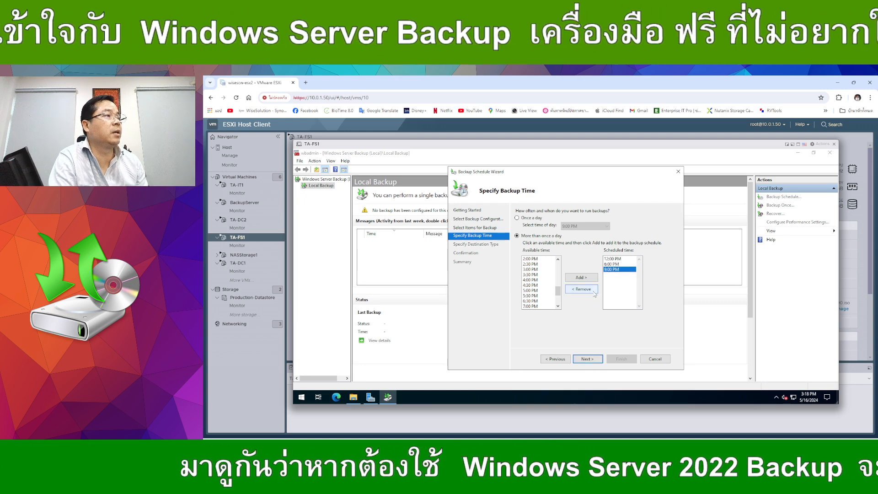
click(582, 289)
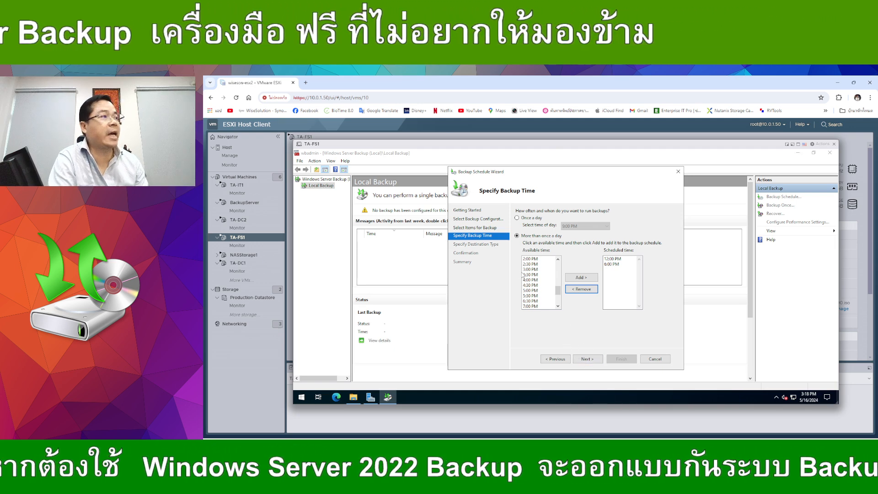
Add 10:00 PM, remove it again, and continue to the destination type step
click(533, 296)
scroll(534, 302, down, 1)
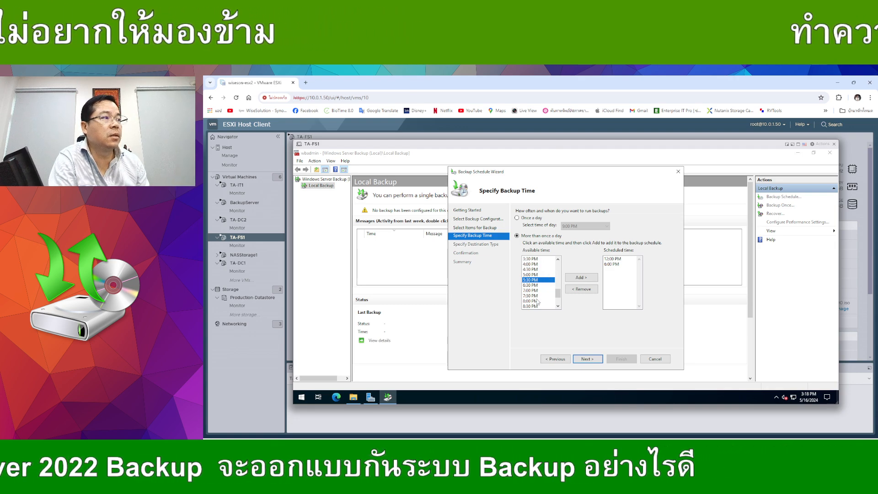
scroll(538, 302, down, 1)
scroll(536, 301, up, 3)
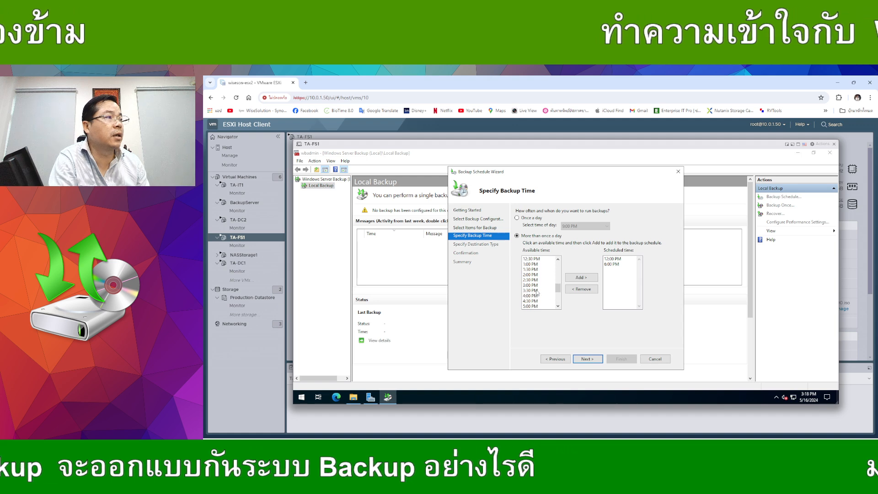
scroll(538, 293, up, 2)
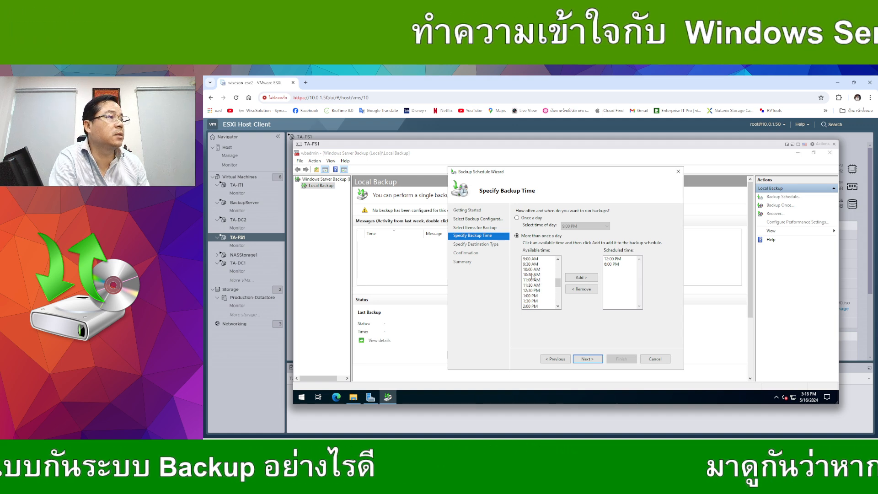
scroll(538, 294, down, 1)
scroll(539, 295, down, 6)
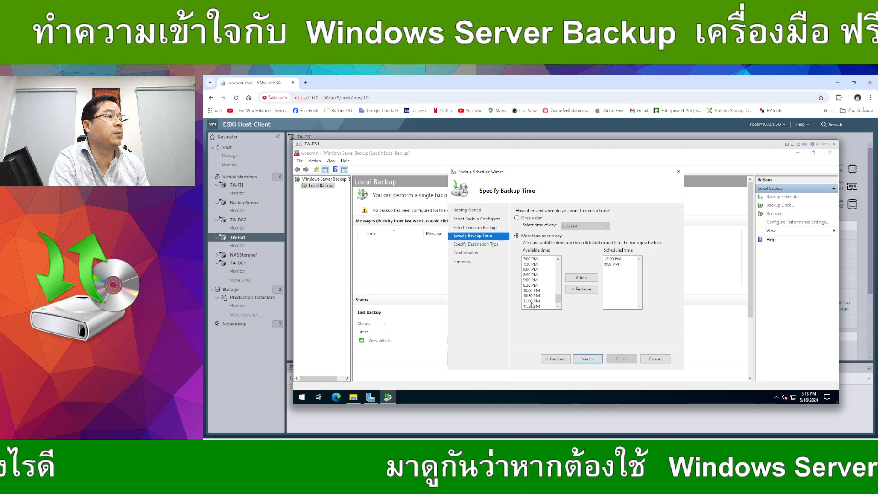
click(530, 290)
click(568, 279)
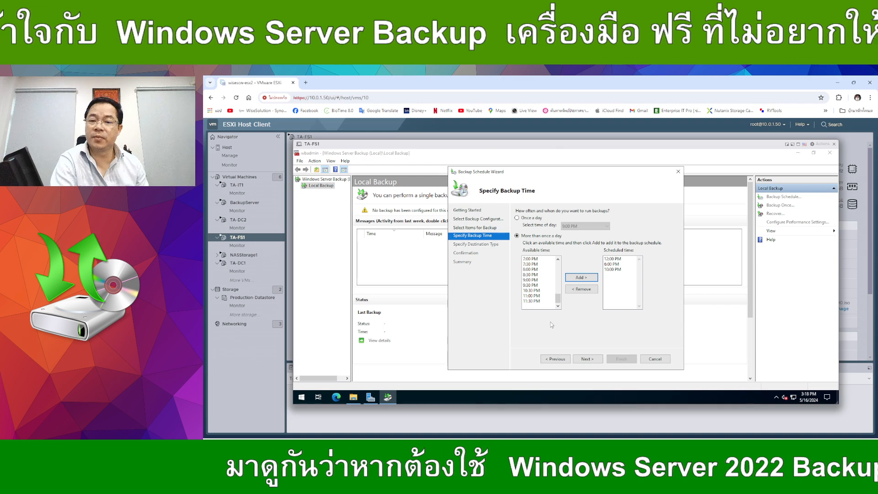
click(613, 269)
click(582, 289)
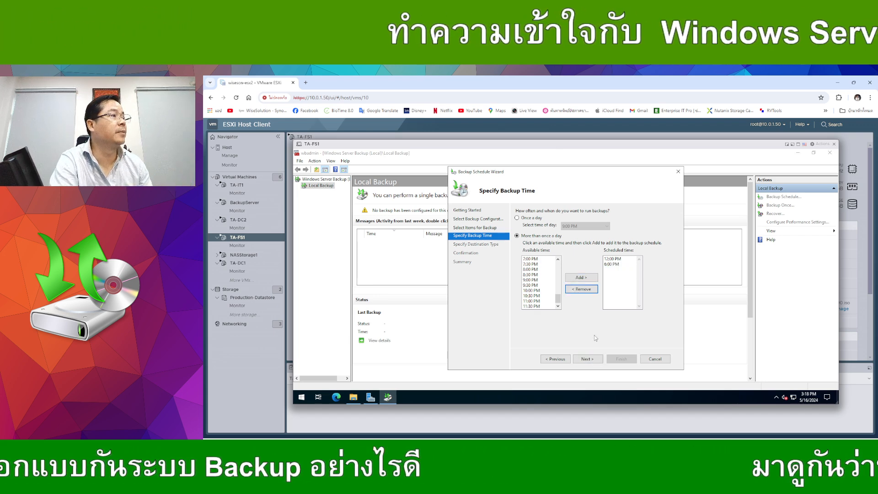
click(590, 358)
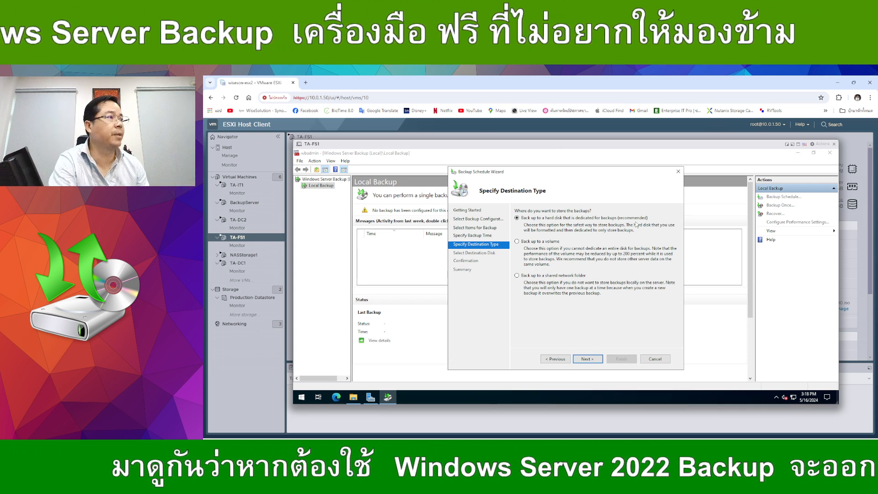
Choose a remote shared folder destination and paste the \\10.0.1.52\d\TA-FS path
click(517, 277)
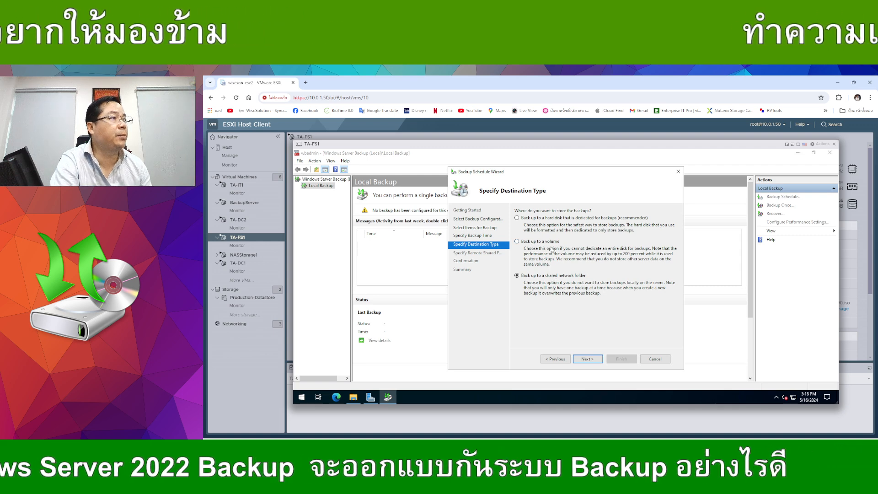
click(585, 361)
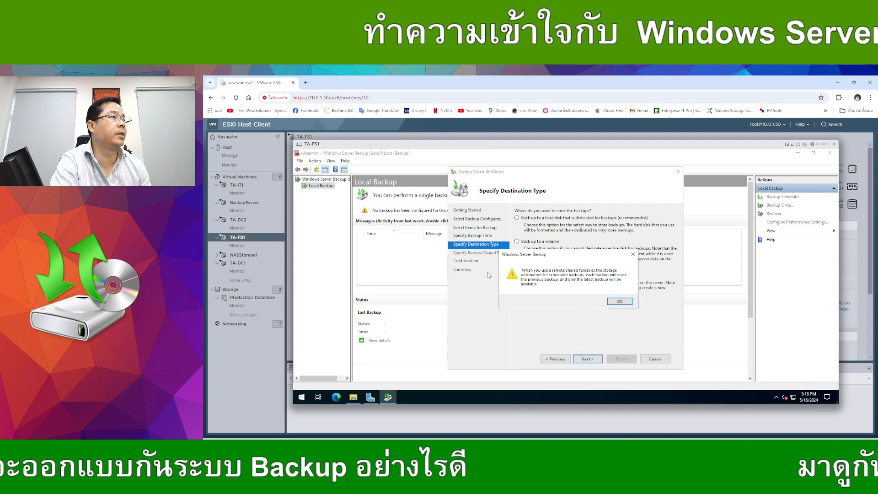
click(619, 302)
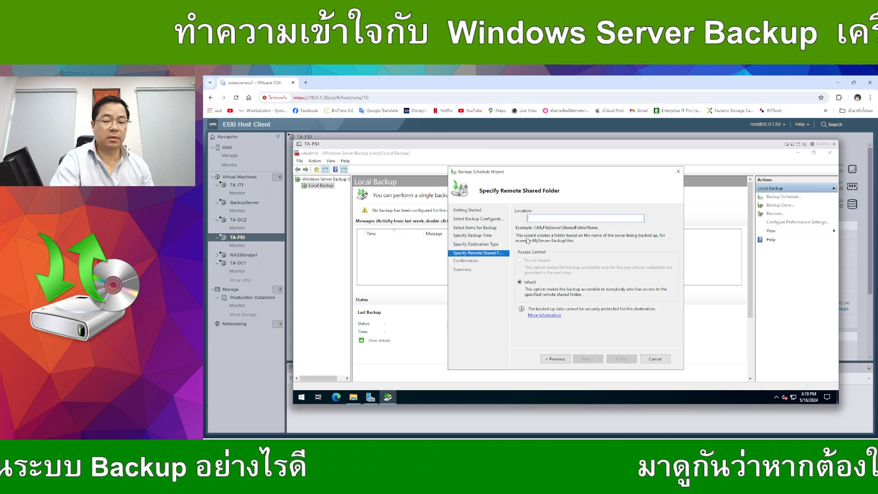
text(\\10.0.1.52\d\TA-FS)
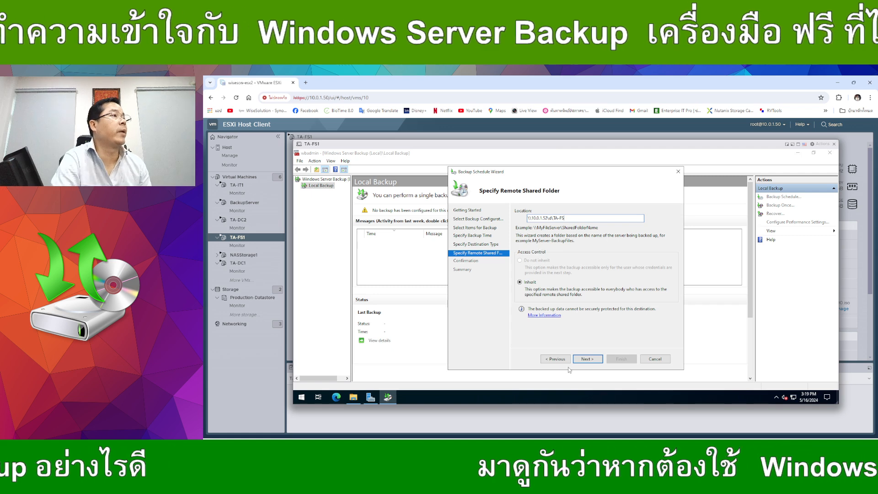
click(587, 359)
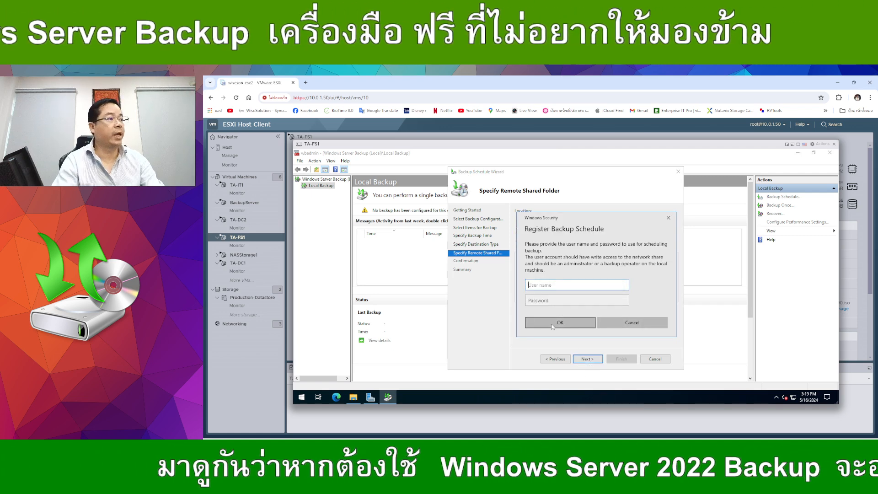
Submit the domain administrator's credentials twice, each attempt failing with a folder access error
text(techad)
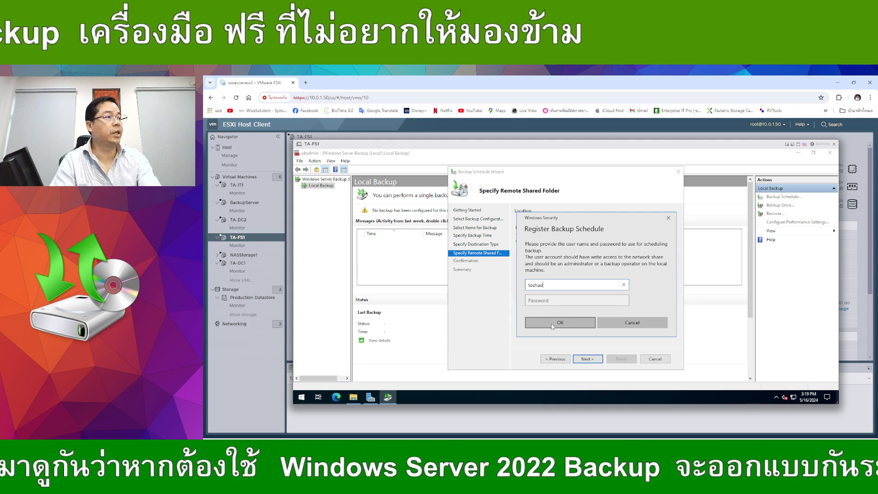
text(opt\administrator)
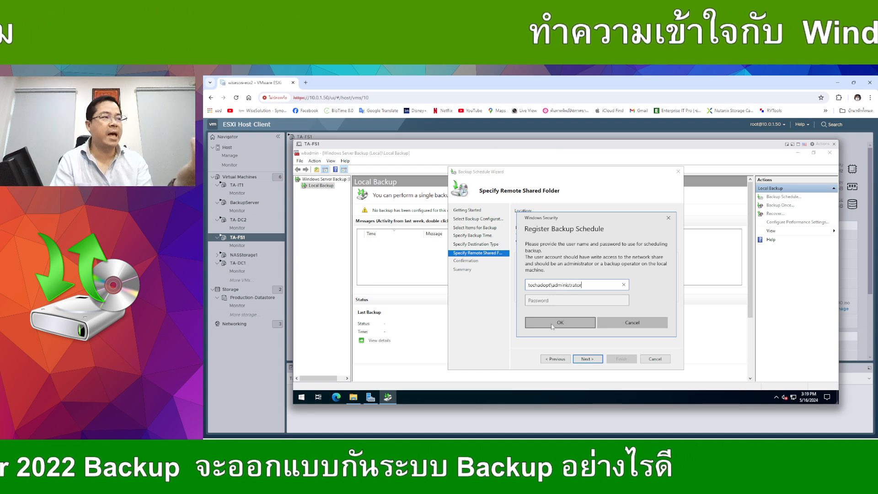
key(Tab)
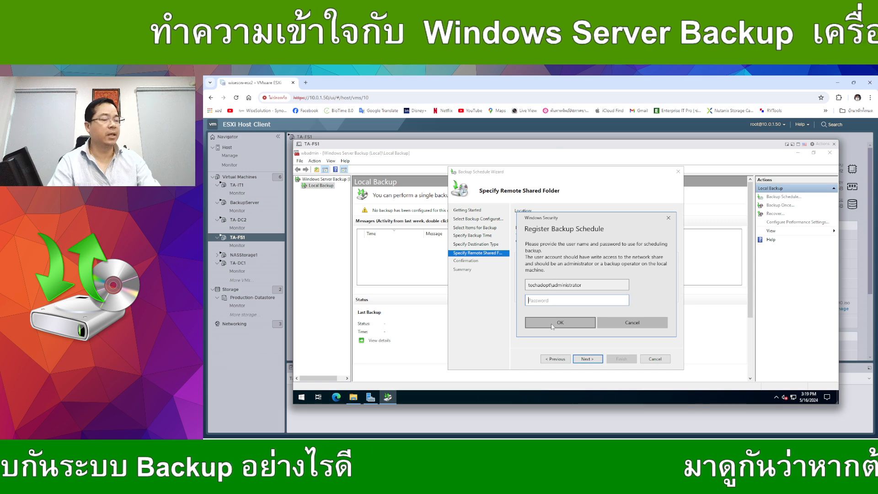
text(•)
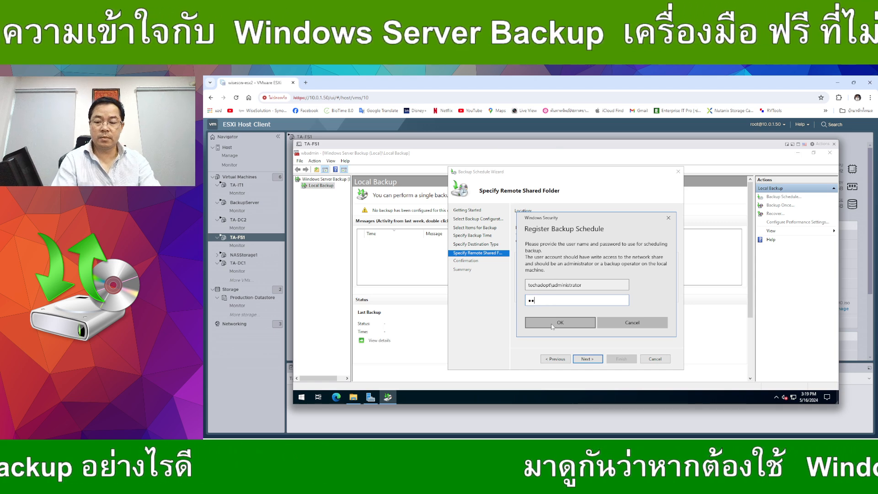
text(••••••••••)
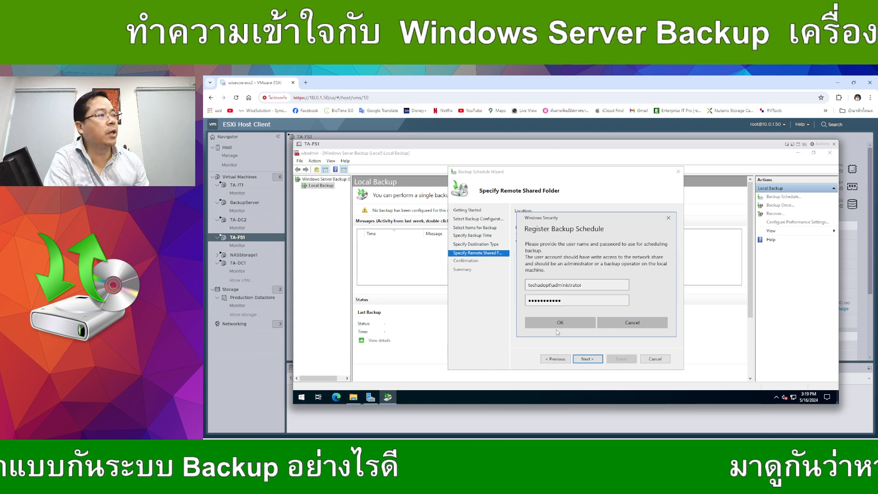
click(560, 322)
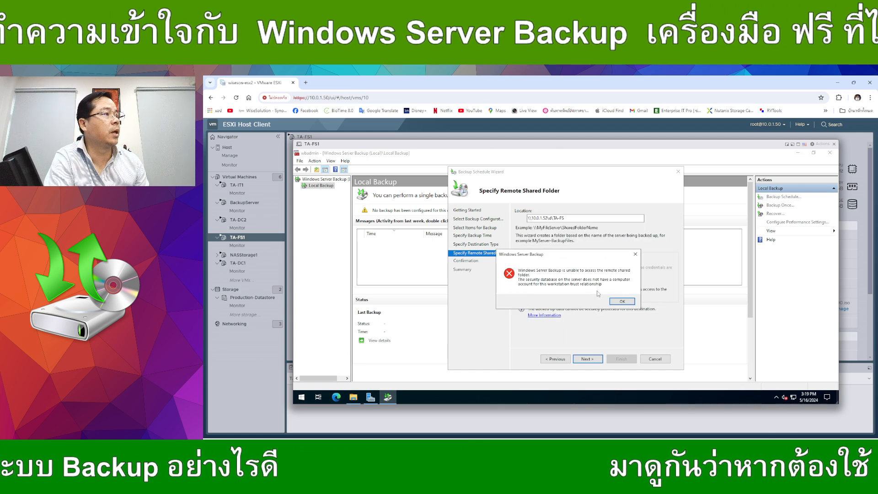
click(622, 301)
click(599, 359)
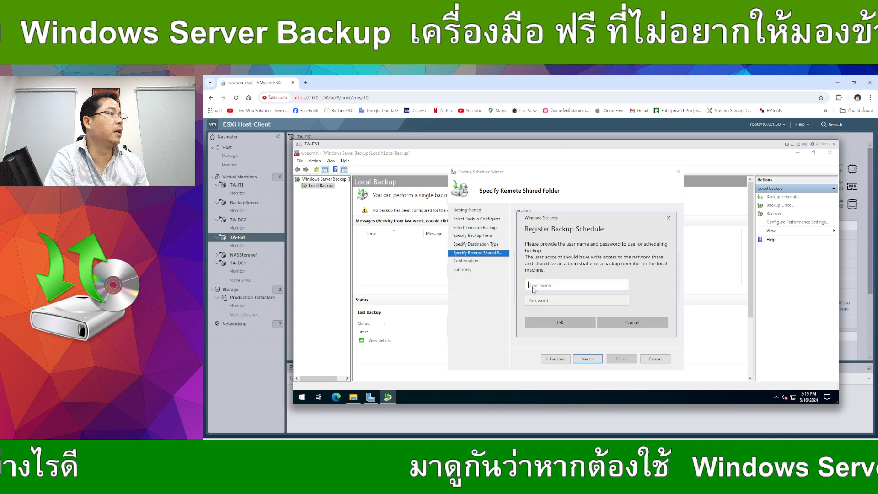
text(t)
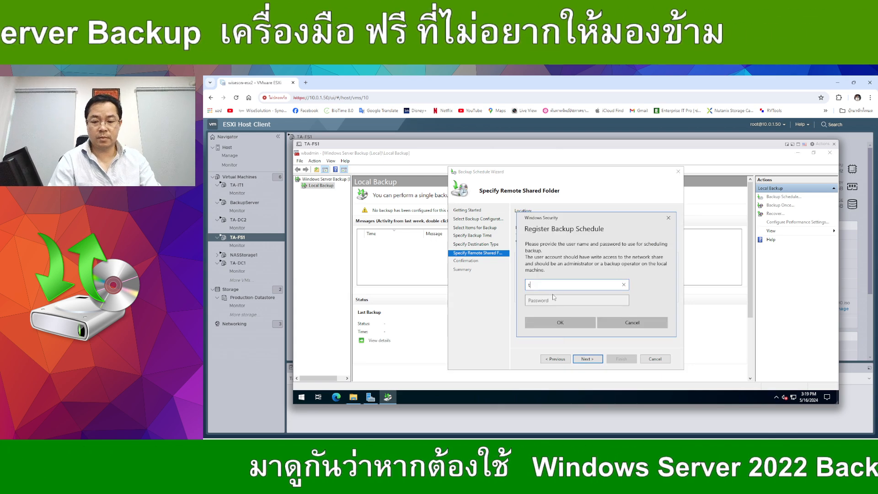
text(echadopt\admini)
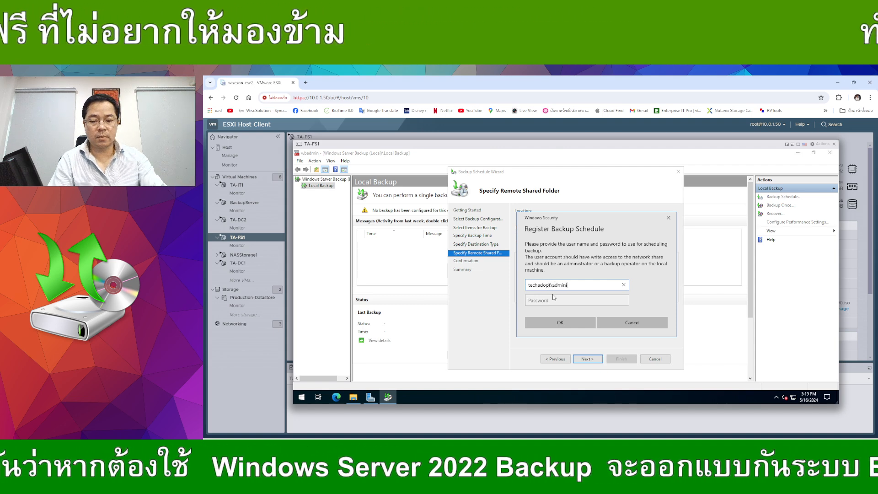
text(strator)
click(553, 297)
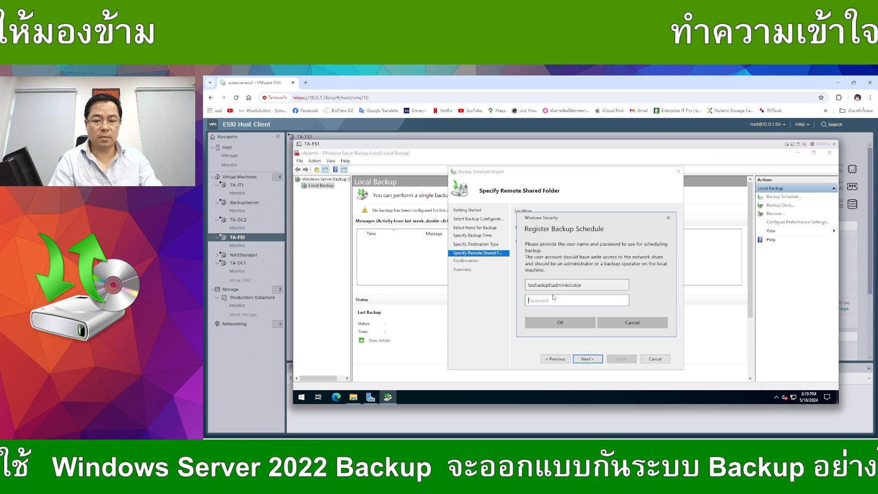
text(P)
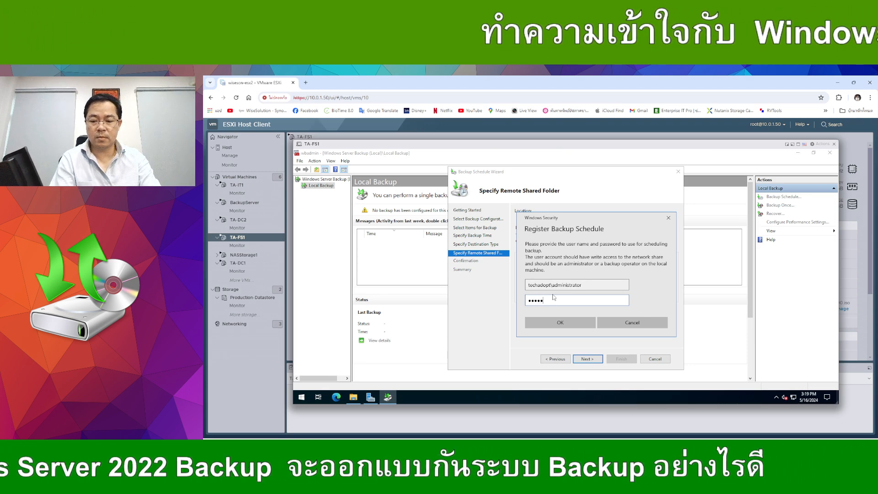
key(Return)
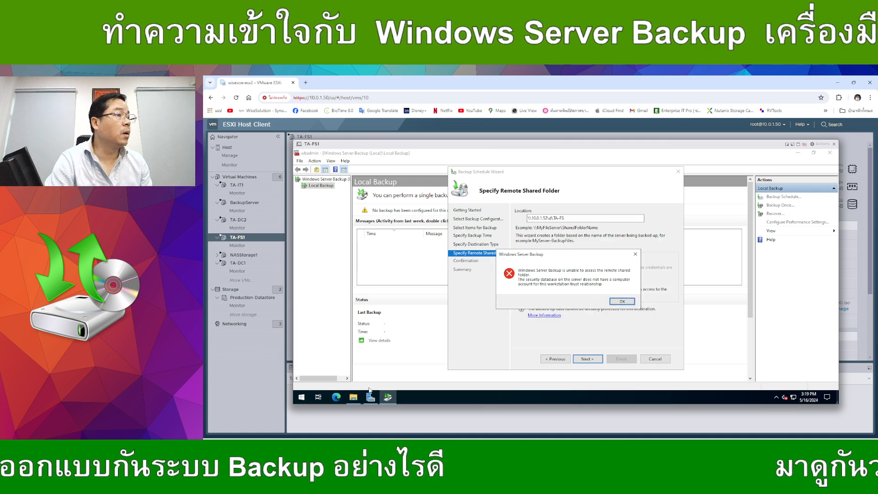
Check the TA-FS share path in File Explorer, then dismiss the wizard's access error
click(354, 397)
click(519, 194)
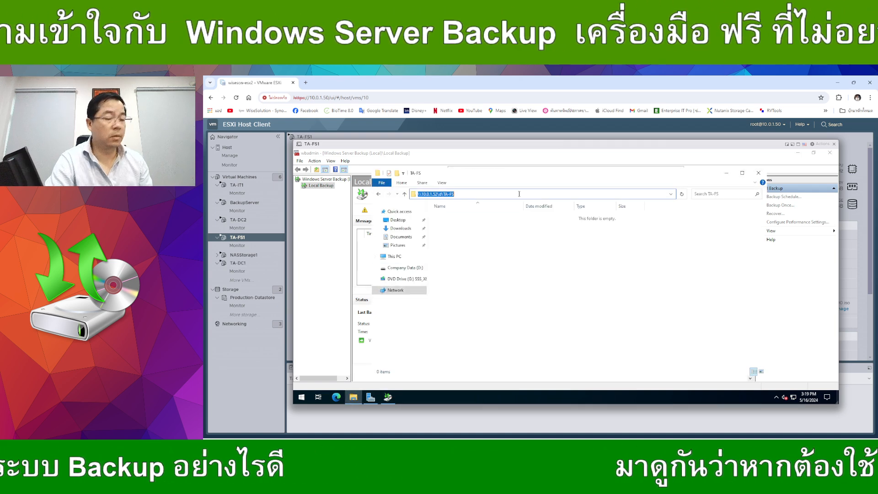
click(325, 263)
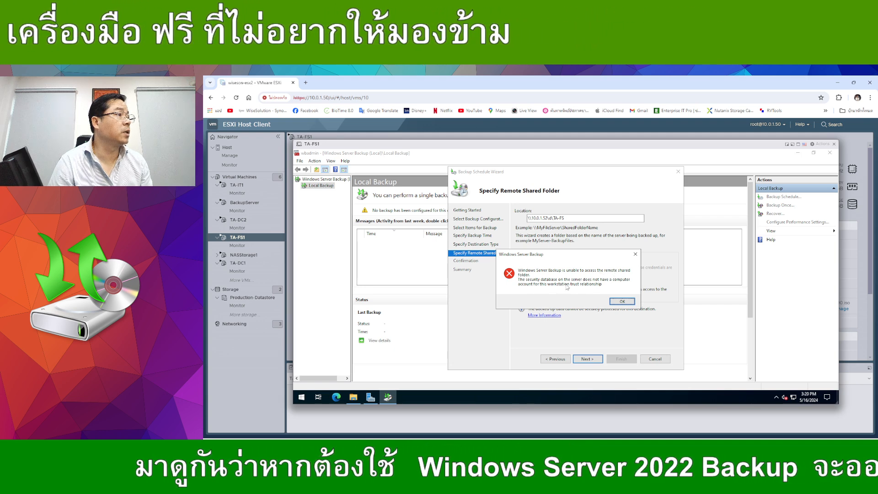
click(623, 302)
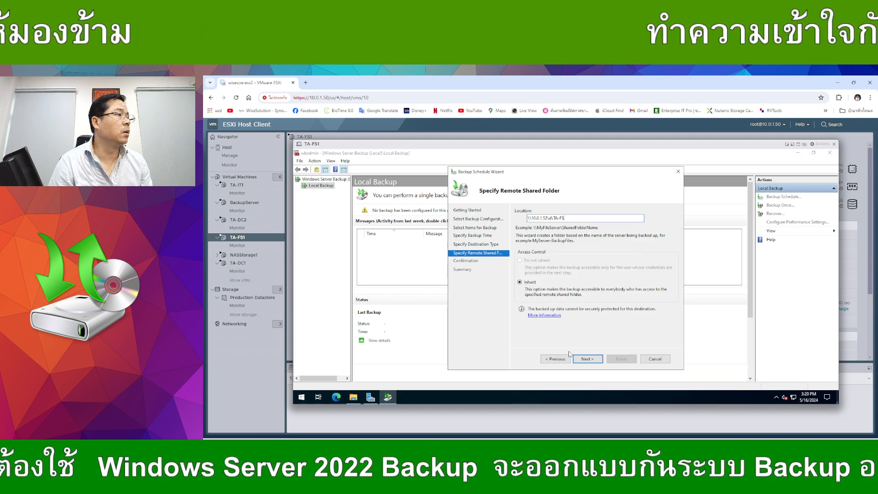
Re-enter the share credentials, dismiss the repeated access error, and cancel the backup schedule wizard
click(588, 360)
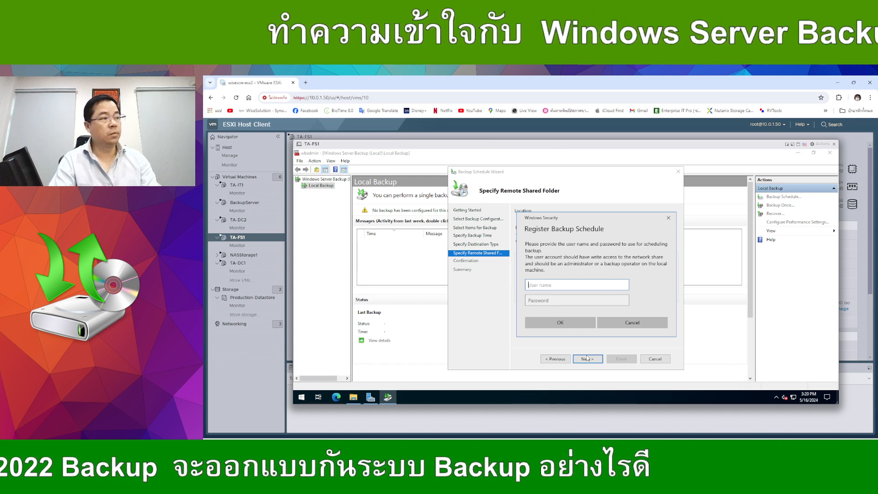
text(techadopt\administrator)
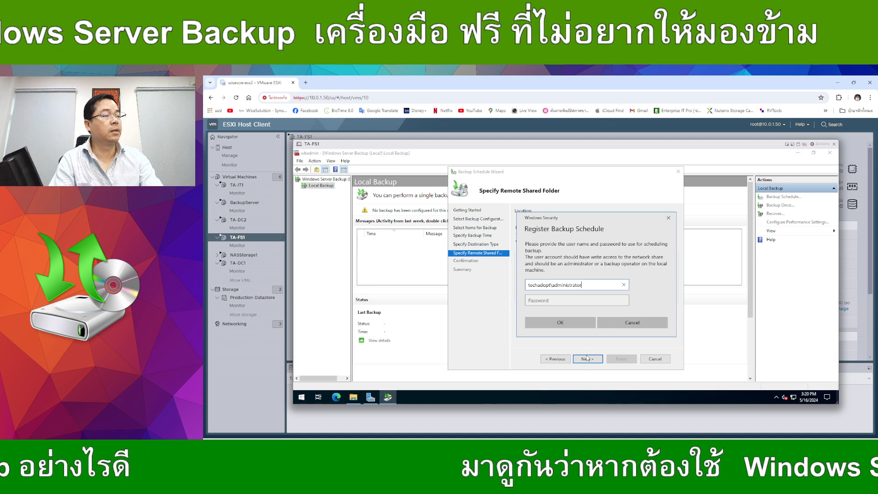
key(Tab)
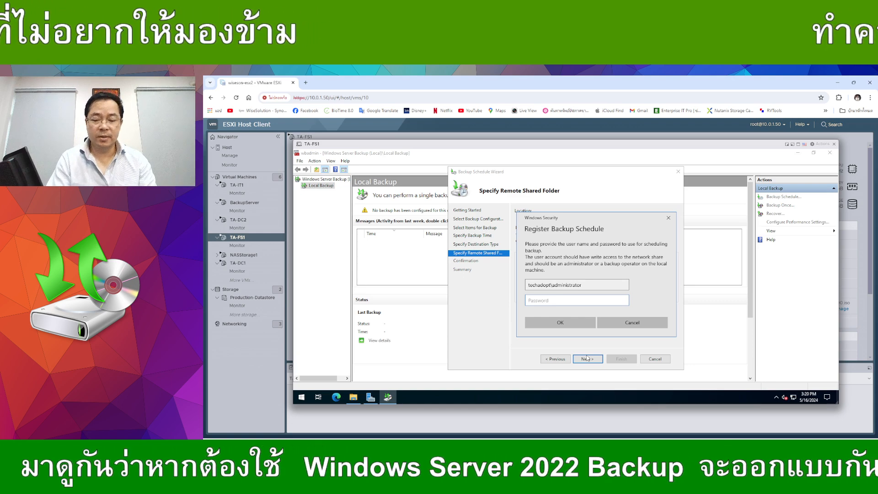
text(•)
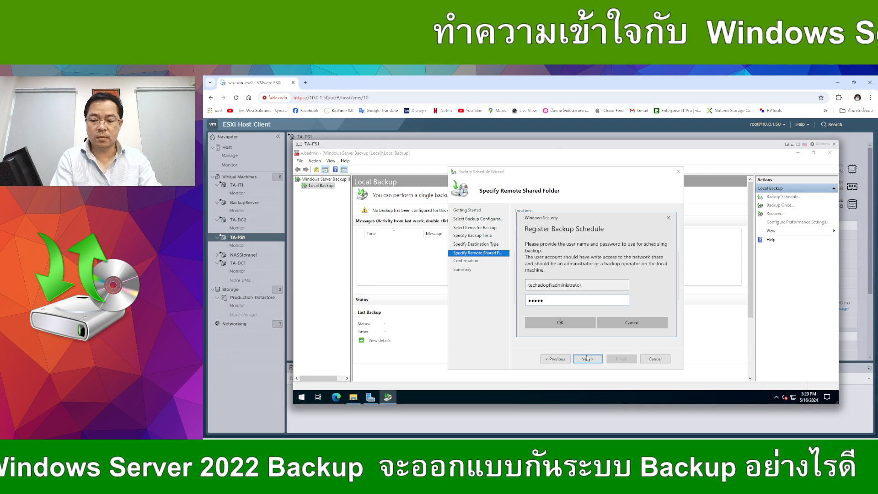
key(Return)
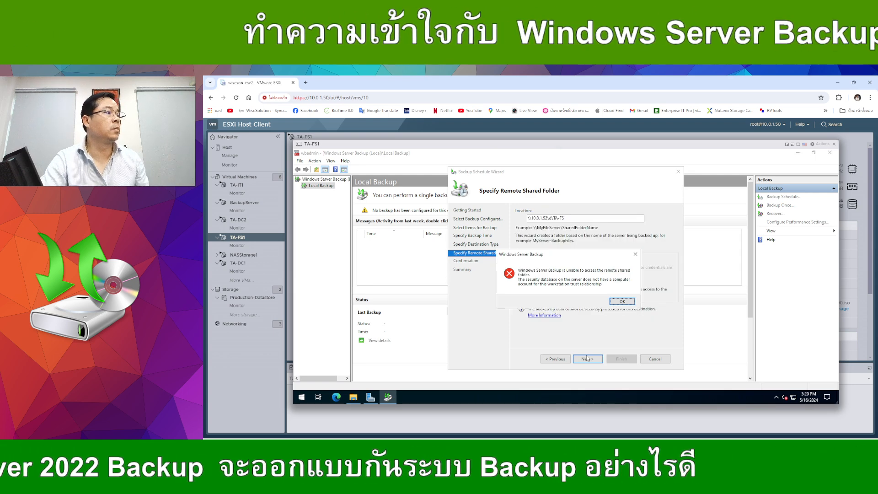
click(622, 301)
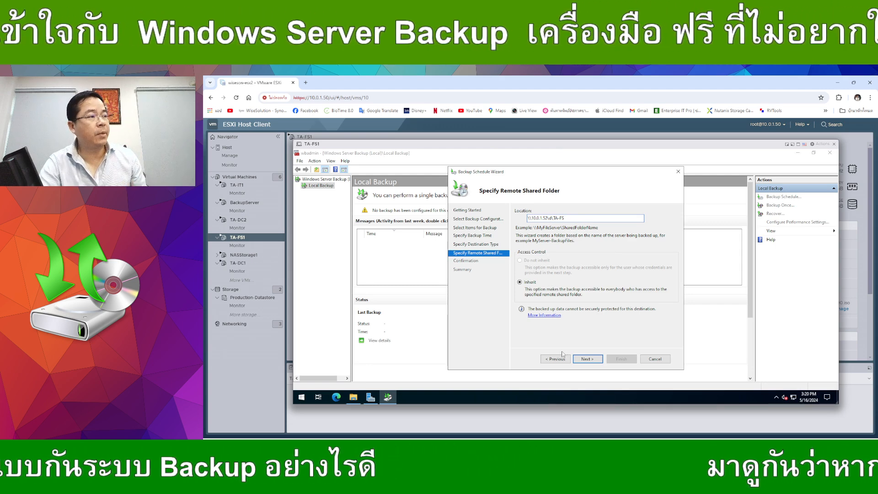
click(655, 359)
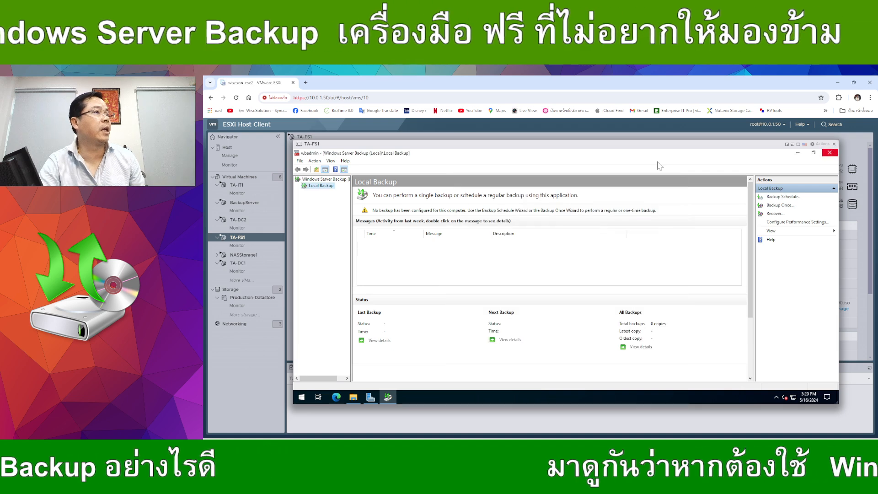
Close the TA-FS1 console and open an enlarged console for TA-DC1
click(834, 144)
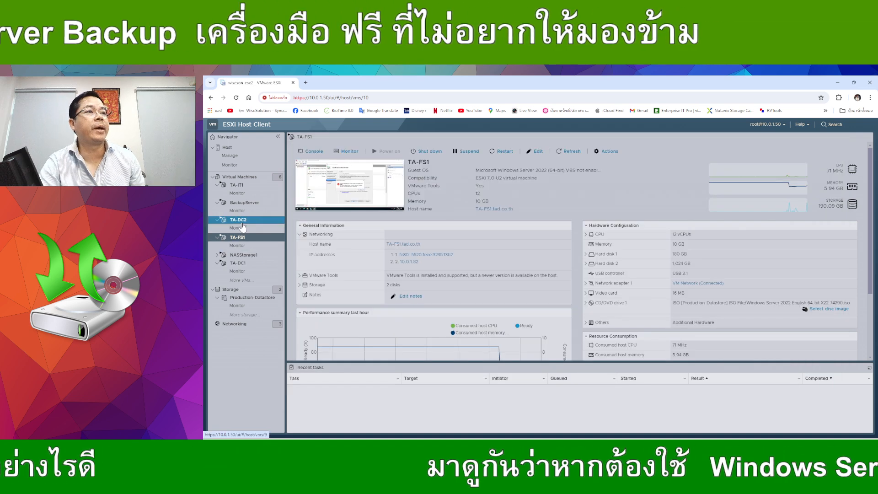
click(237, 263)
click(326, 208)
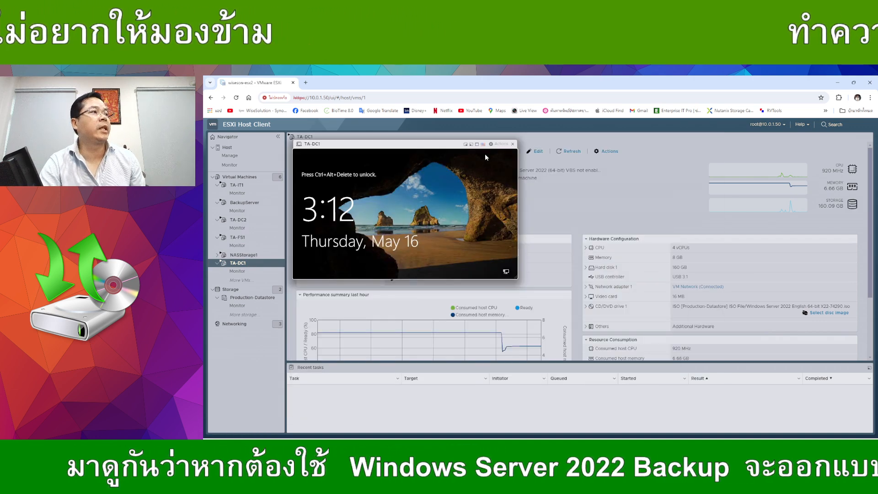
drag(515, 278, 798, 376)
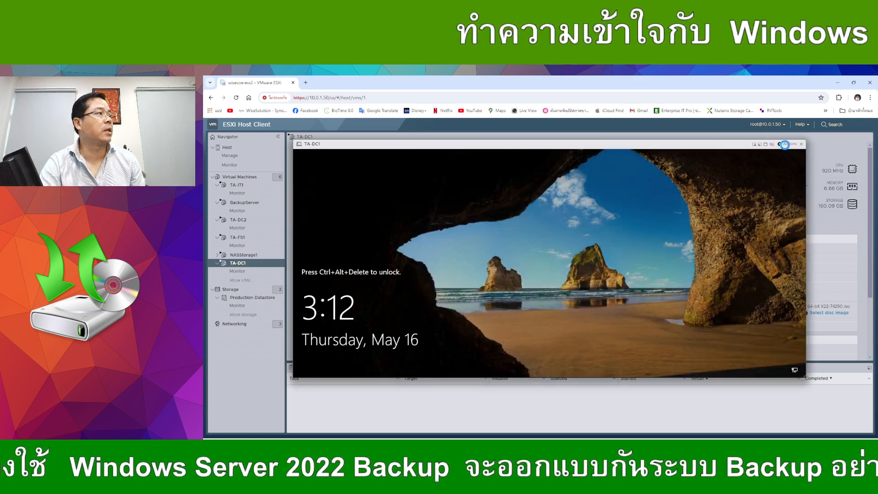
Send Ctrl-Alt-Delete to TA-DC1 and sign in with the administrator password
click(785, 144)
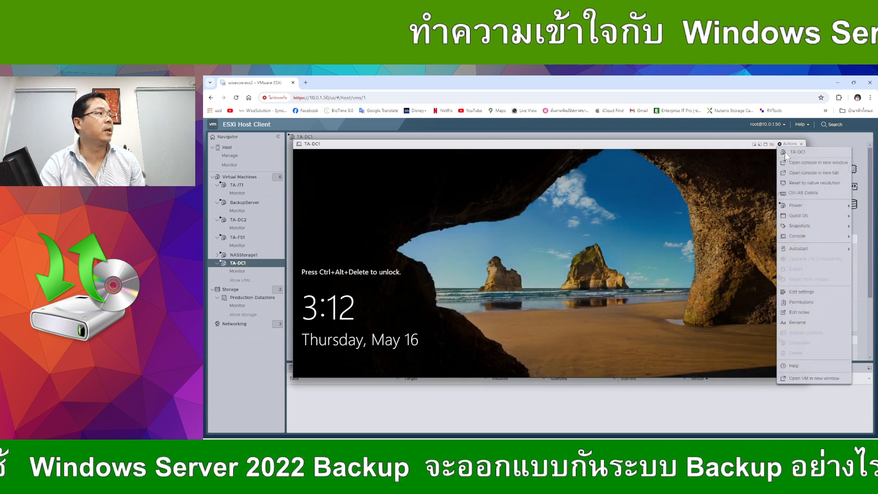
click(814, 192)
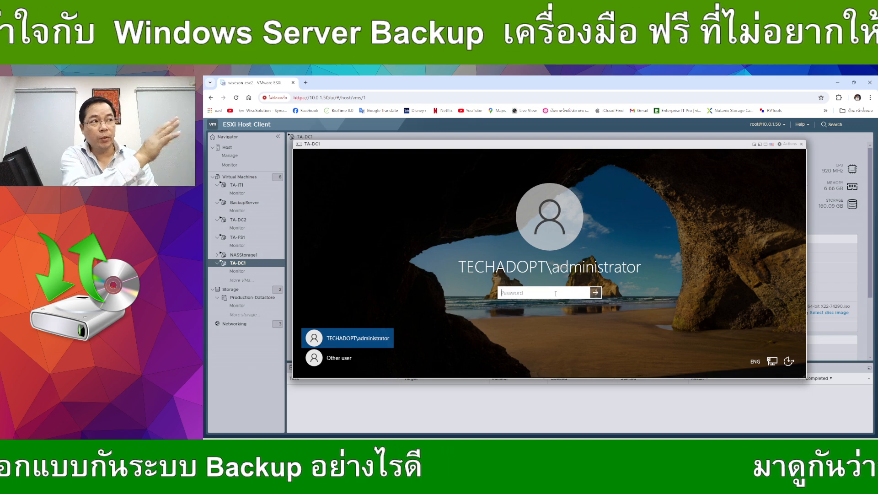
text(•)
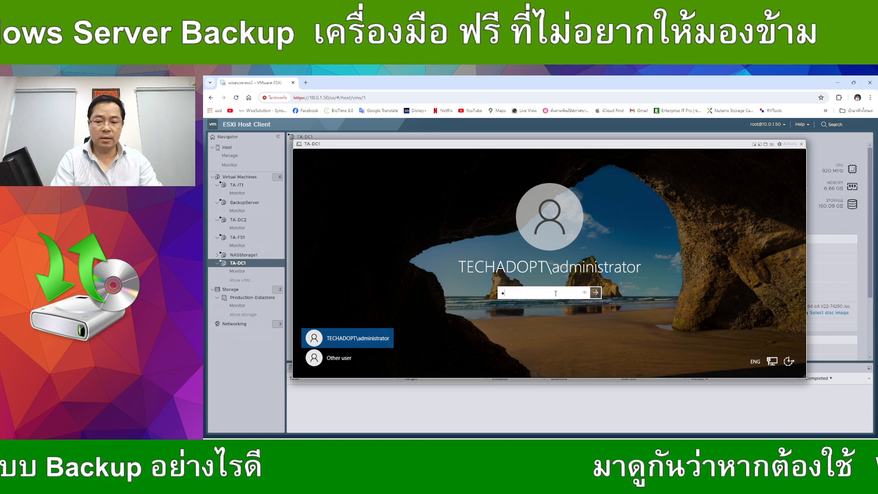
text(••••••)
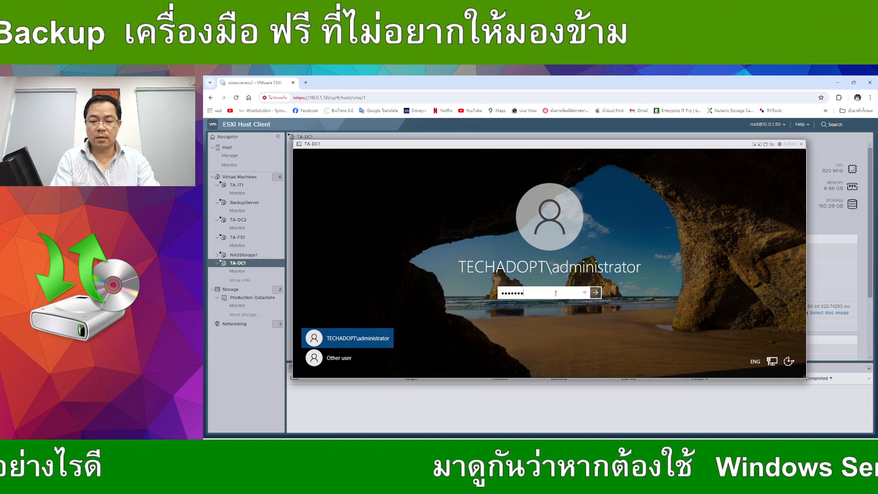
text(••••)
key(Return)
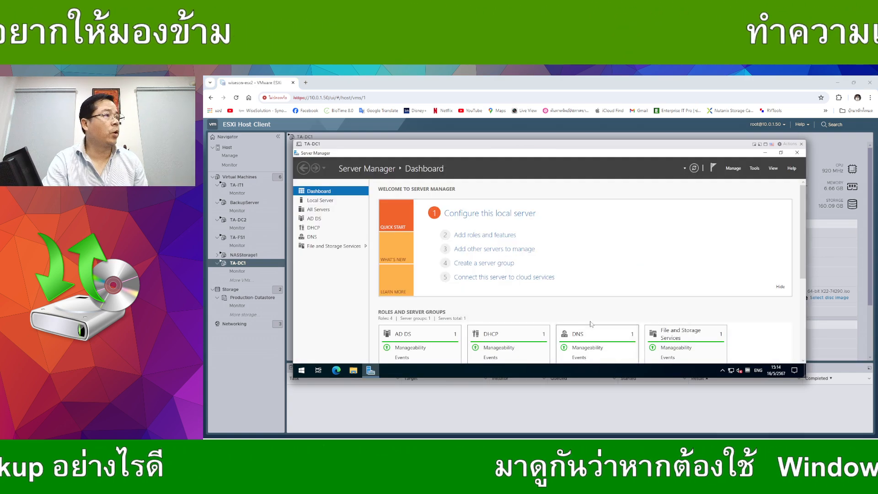
In File Explorer on TA-DC1, browse to the d share on \\10.0.1.52
drag(804, 376, 814, 423)
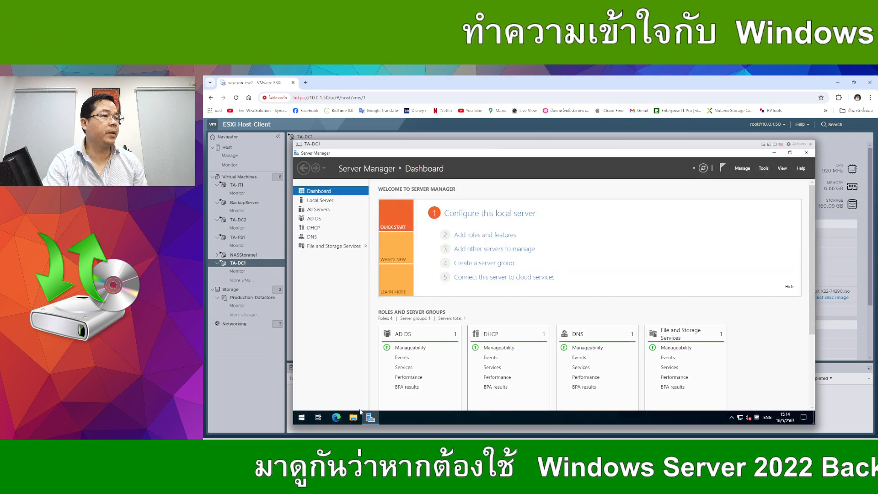
click(354, 415)
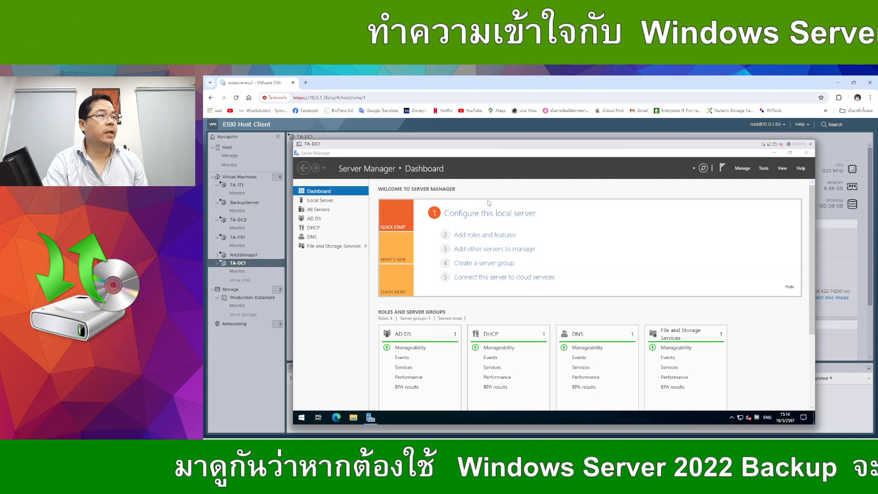
click(474, 206)
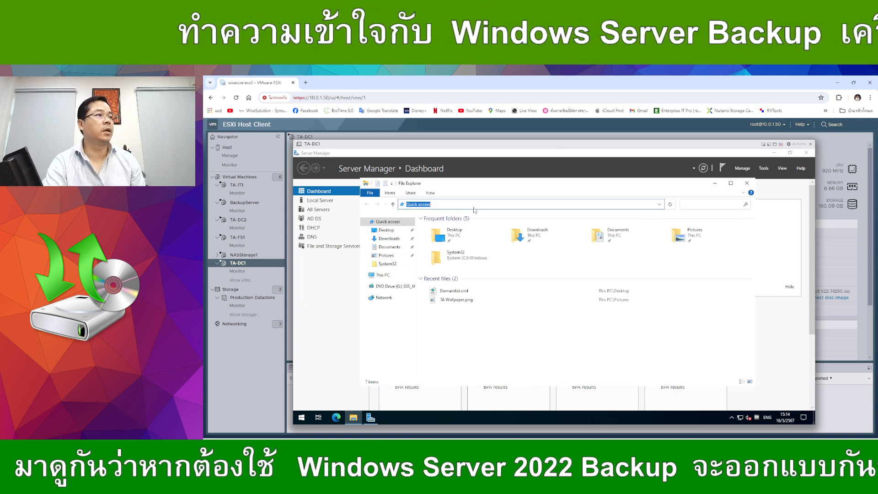
text(\\10.0.1.52)
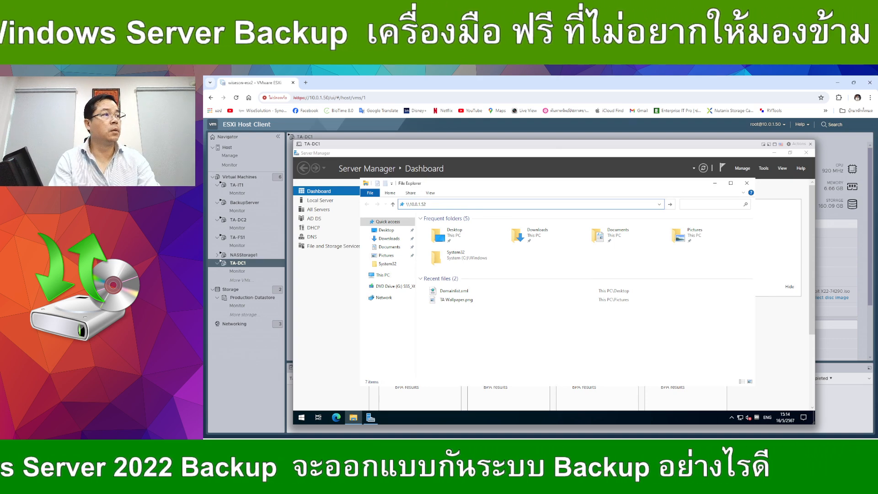
key(Return)
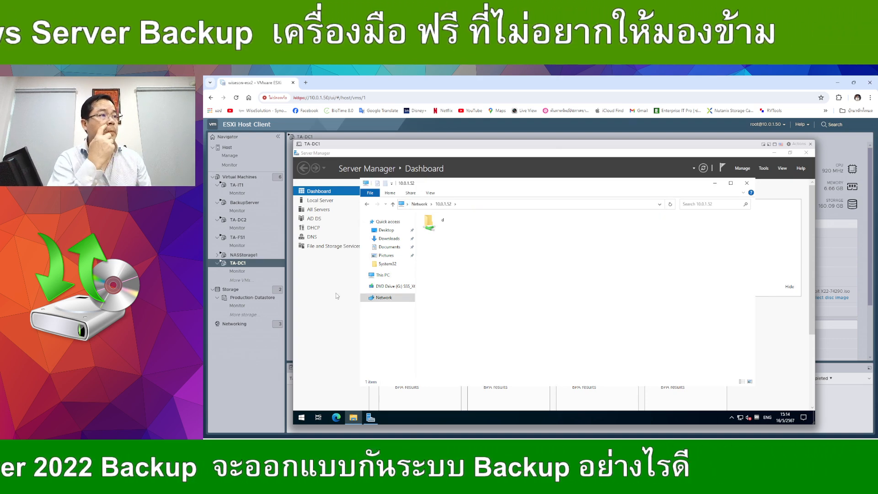
double_click(430, 224)
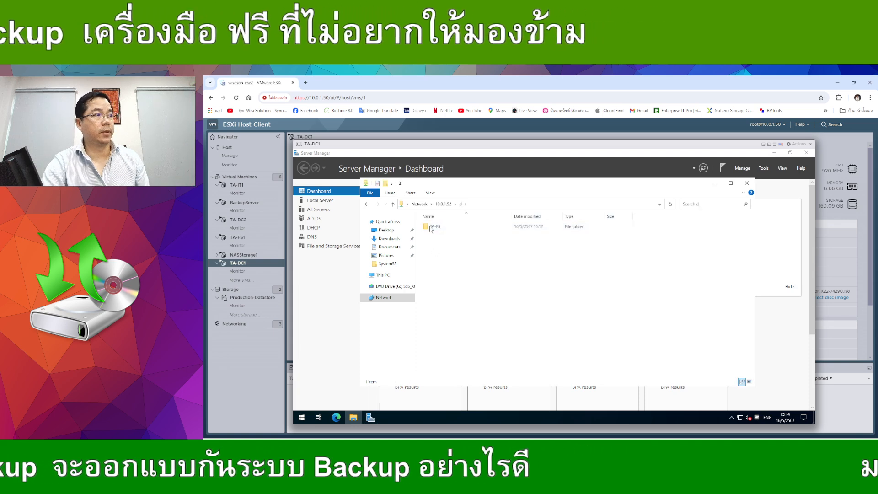
Rename the TA-FS folder to TA-DC1 and open it
click(432, 228)
click(440, 229)
double_click(439, 227)
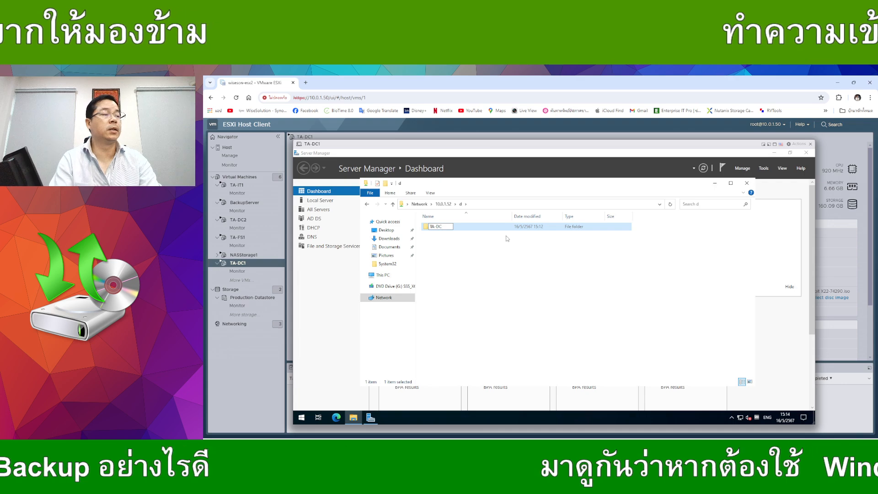
text(DC1)
key(Return)
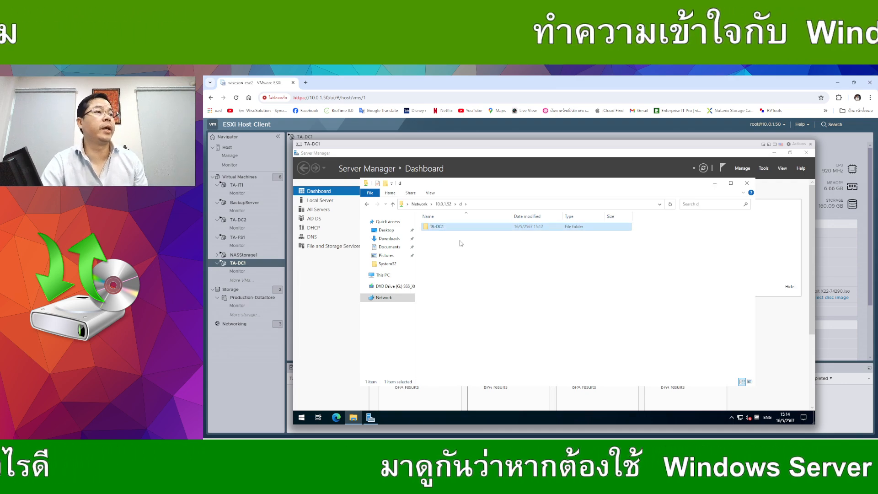
double_click(440, 227)
Copy the TA-DC1 folder's network path from the address bar
click(517, 206)
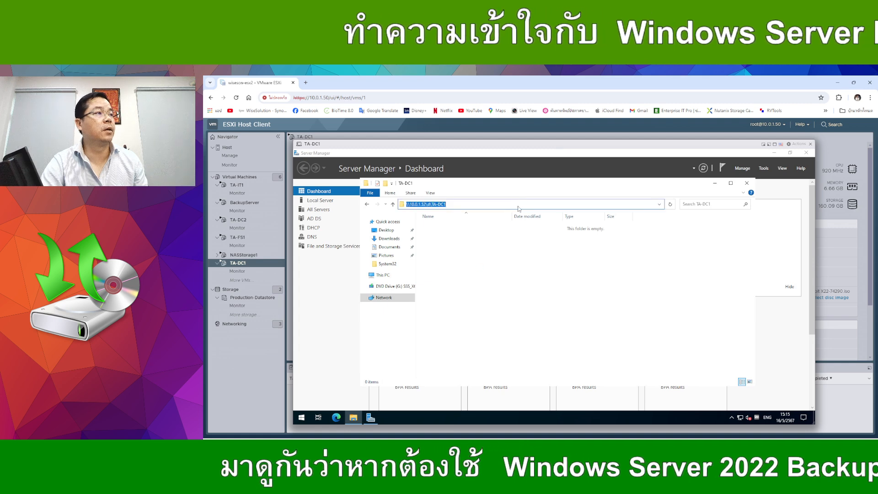
right_click(519, 208)
click(535, 225)
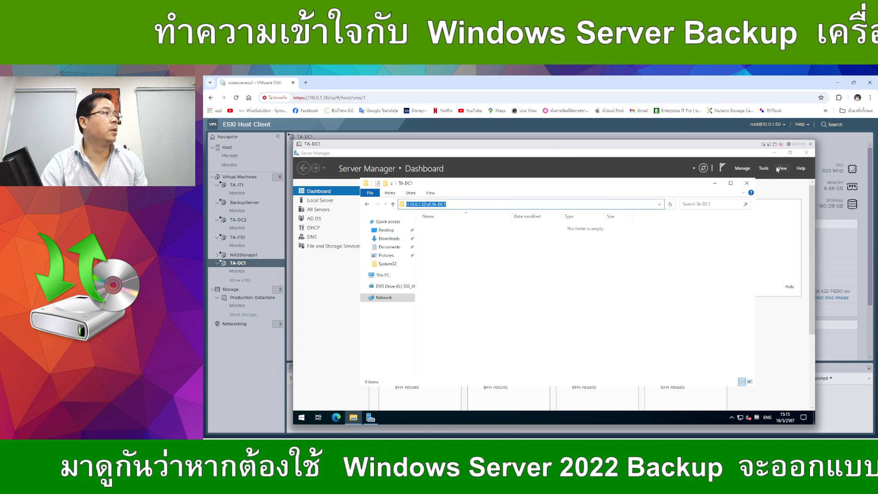
click(764, 168)
Launch Windows Server Backup and start the Local Backup schedule wizard
click(763, 168)
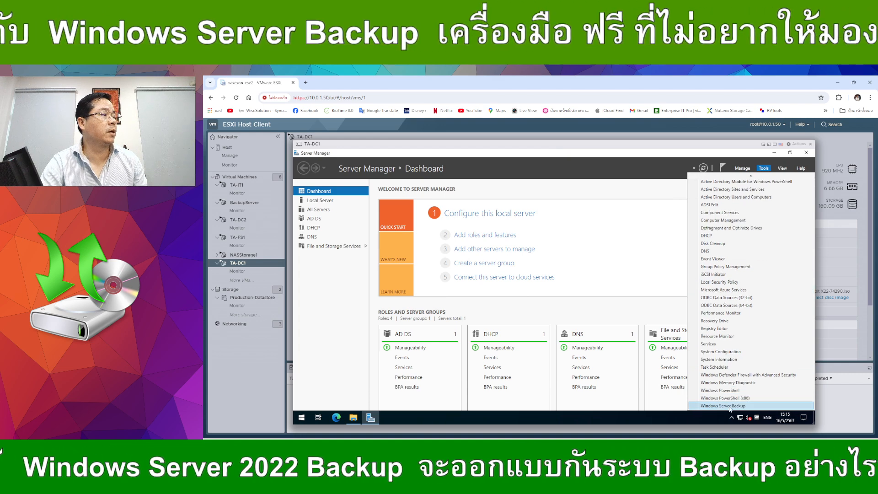
click(725, 406)
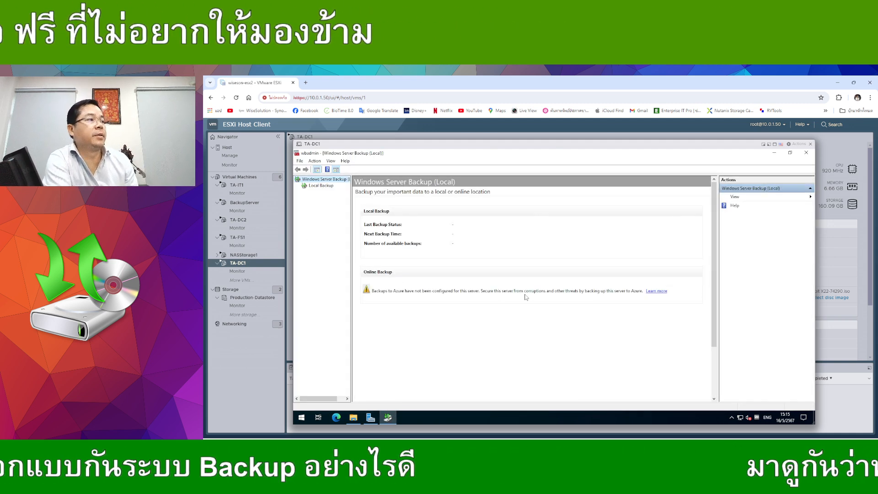
click(320, 188)
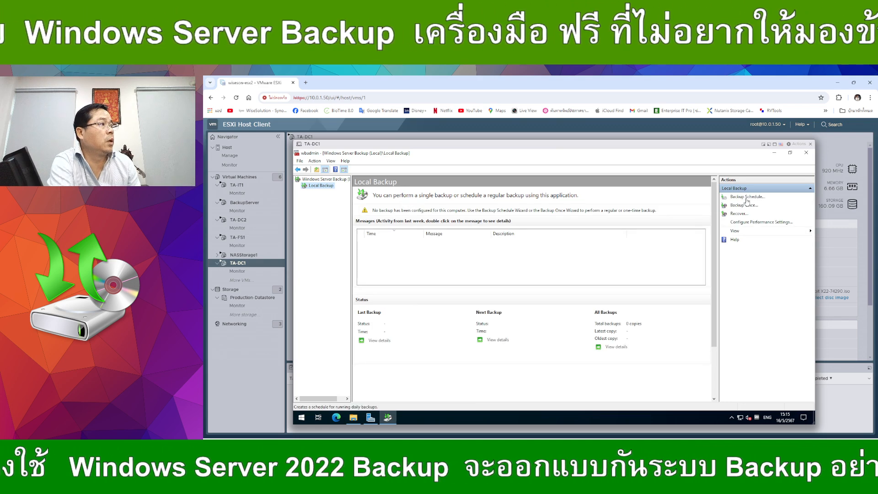
click(747, 197)
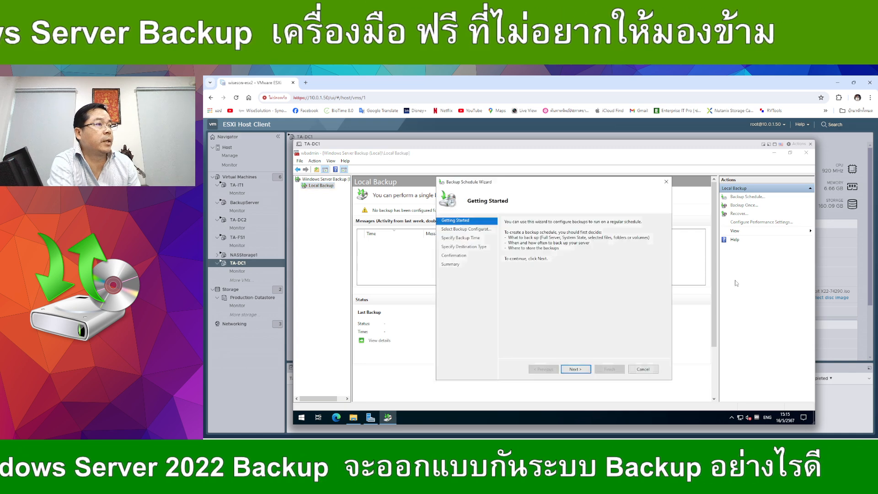
click(581, 371)
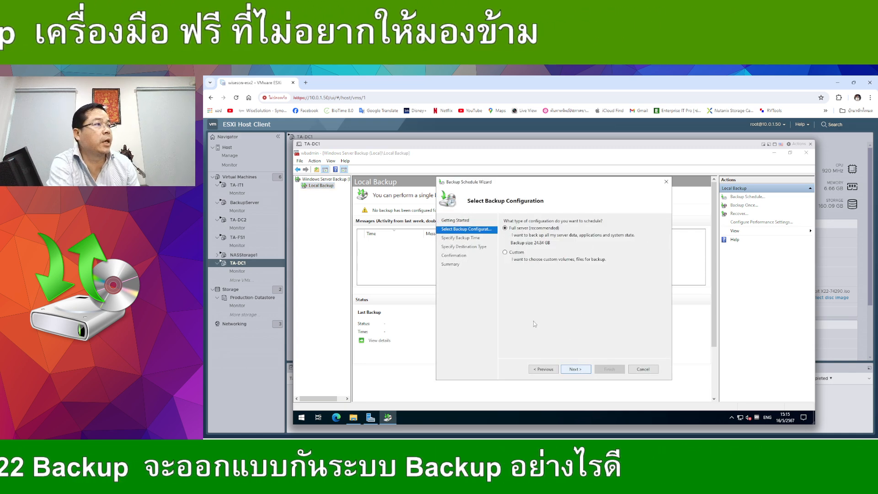
Choose a Custom configuration and add all items, including Bare metal recovery
click(507, 253)
click(575, 368)
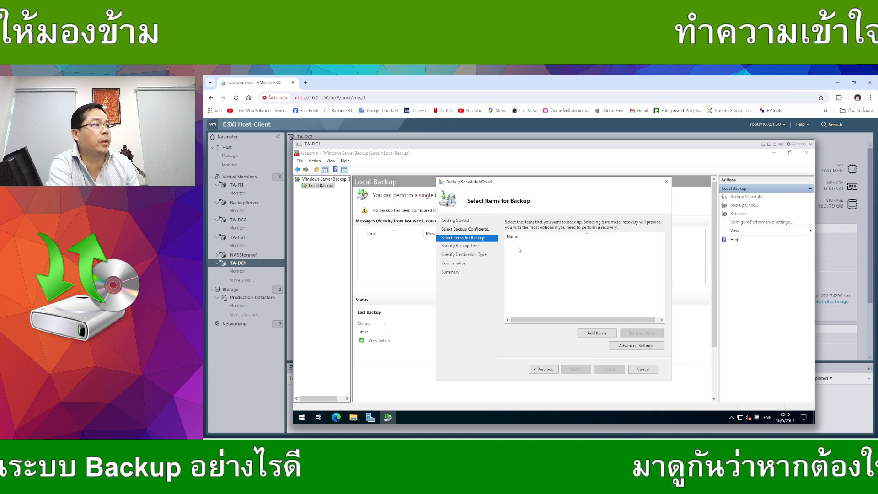
click(595, 333)
click(473, 252)
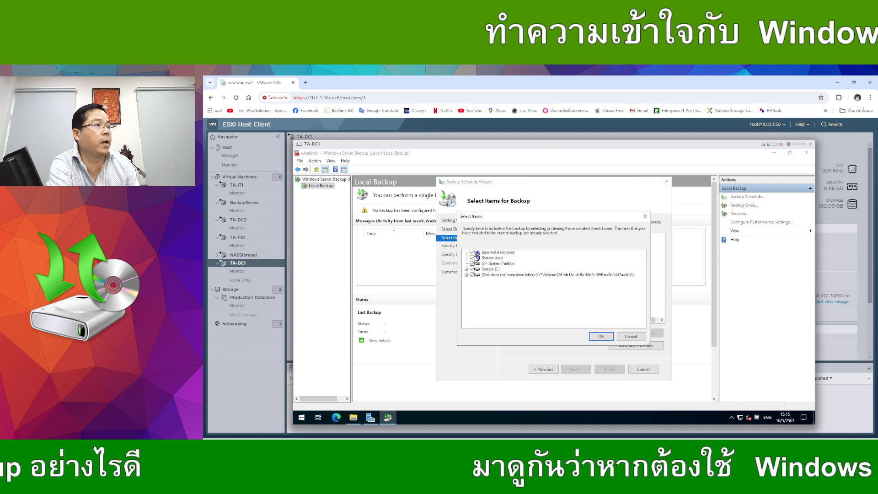
click(599, 338)
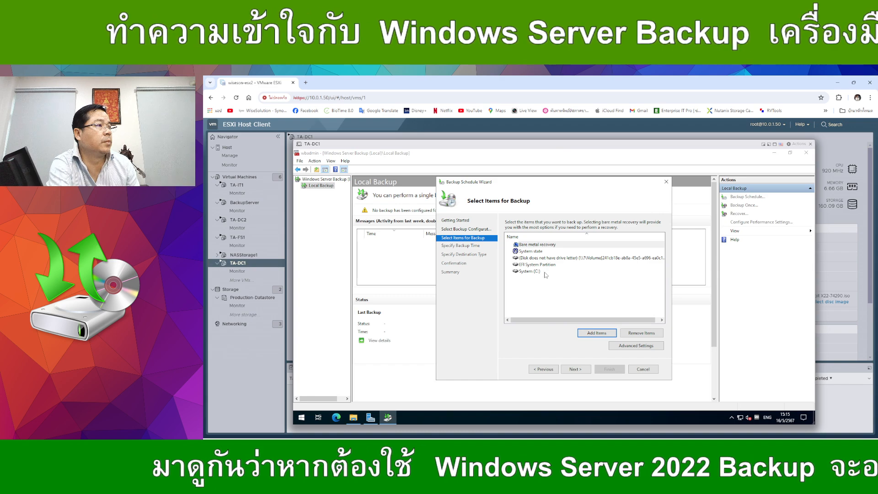
Check the available drives and network locations in File Explorer, then return to the wizard
click(353, 417)
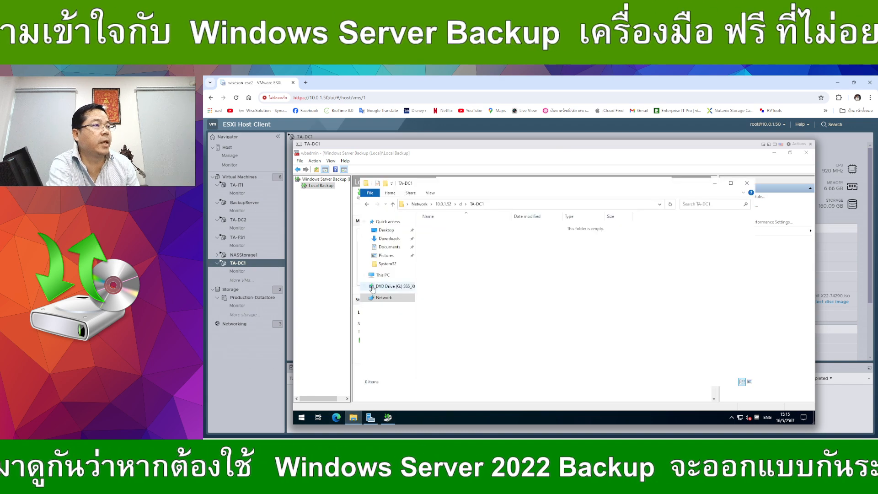
click(379, 275)
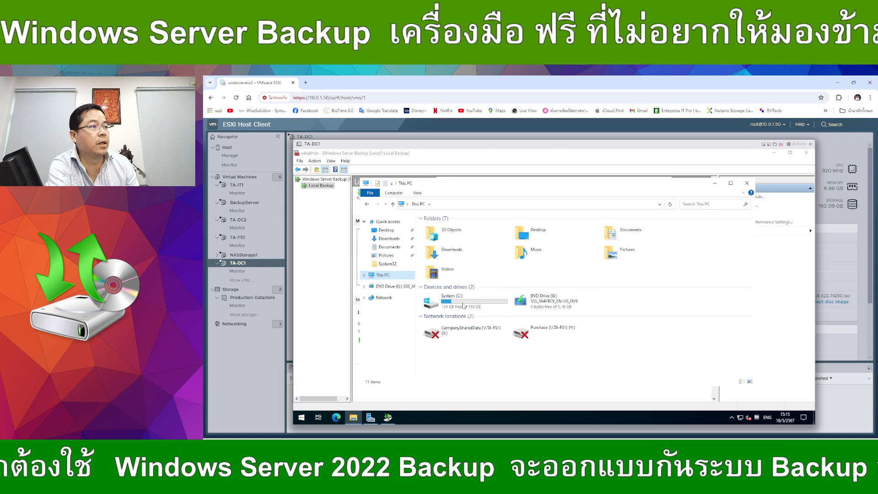
right_click(543, 302)
click(474, 374)
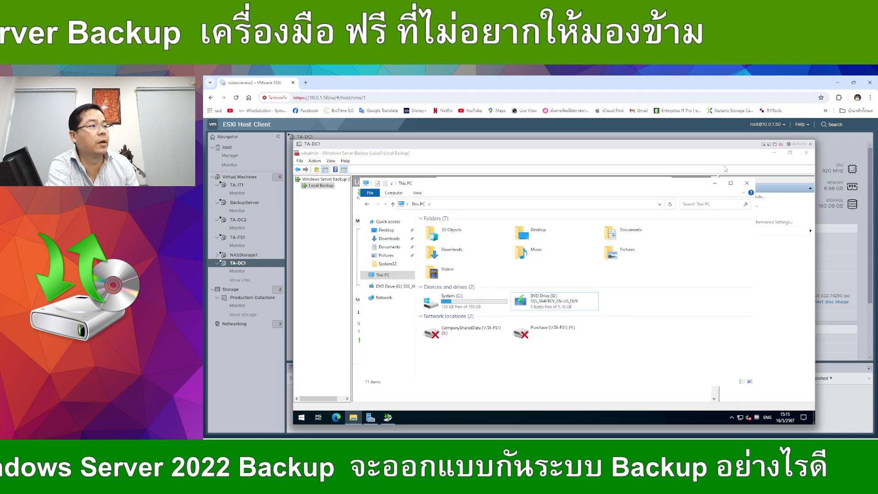
click(772, 154)
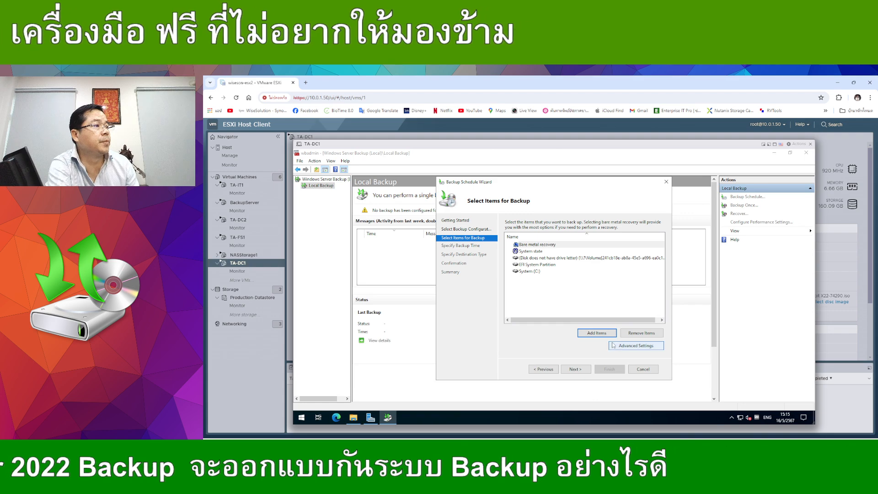
Schedule backups more than once a day, adding 12:00 and removing 21:00
click(575, 369)
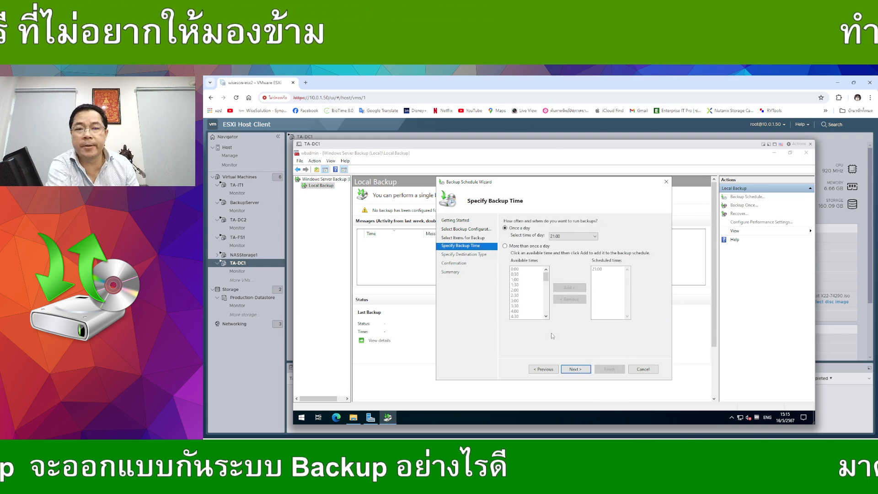
click(512, 247)
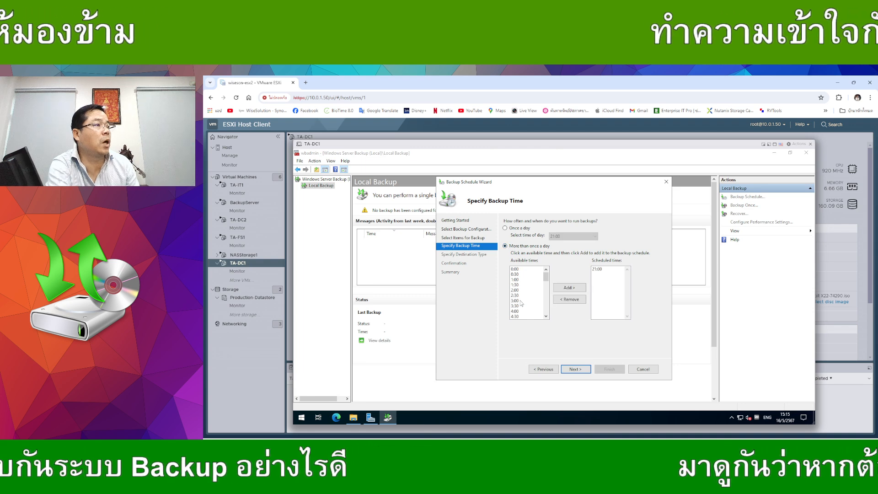
click(519, 301)
scroll(521, 309, down, 4)
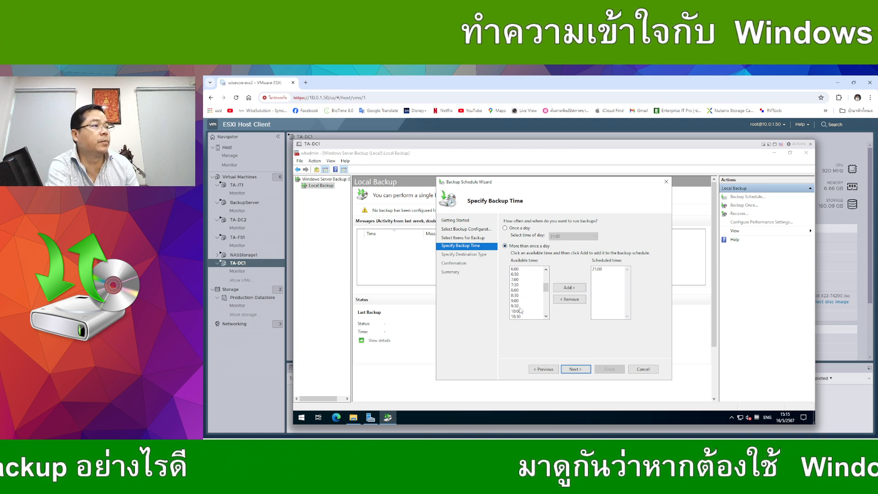
scroll(520, 310, down, 1)
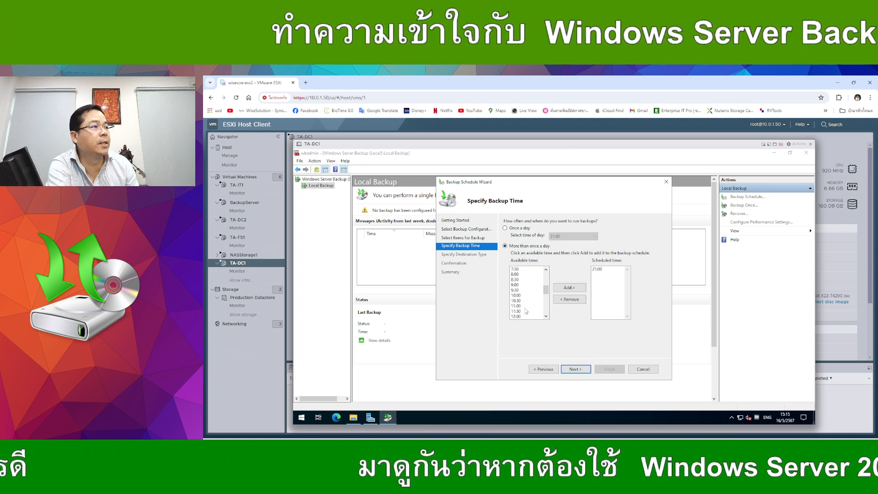
scroll(526, 311, down, 1)
click(517, 301)
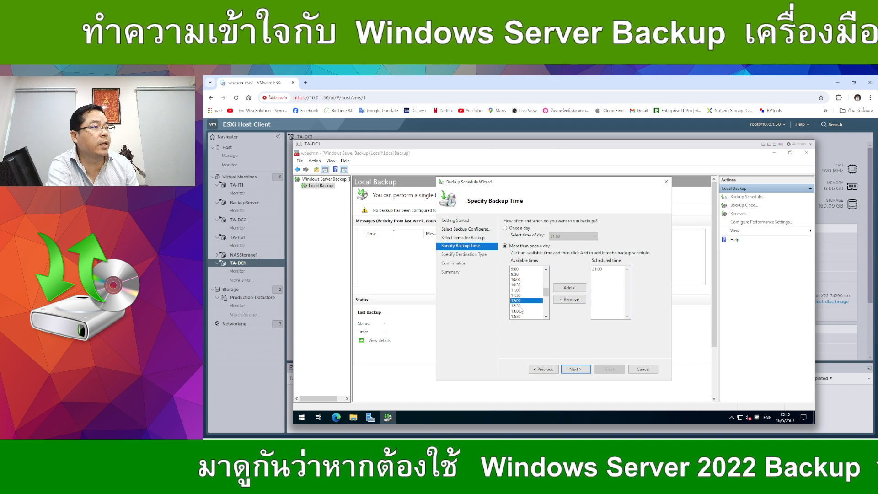
click(569, 287)
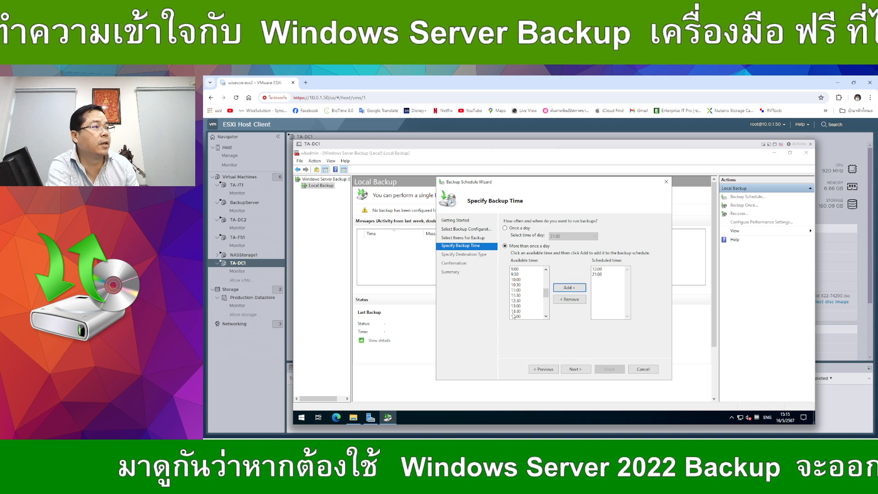
click(600, 269)
click(598, 275)
click(599, 269)
click(599, 275)
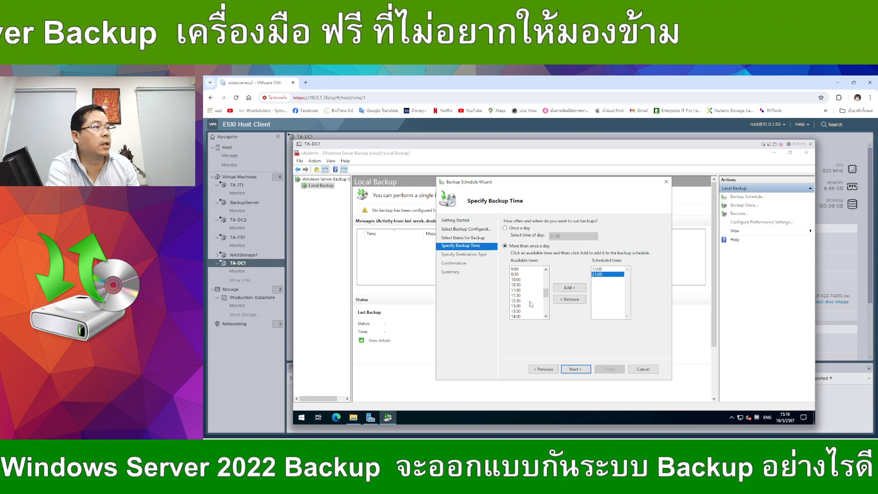
scroll(530, 304, down, 3)
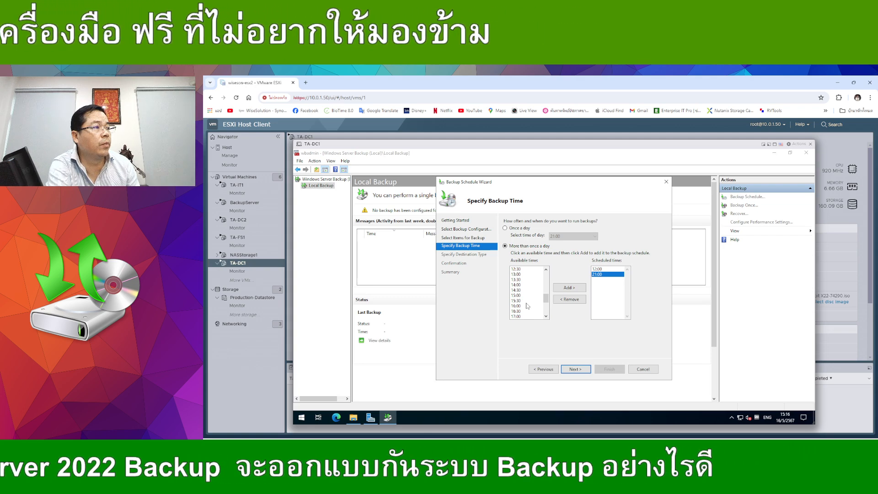
click(569, 299)
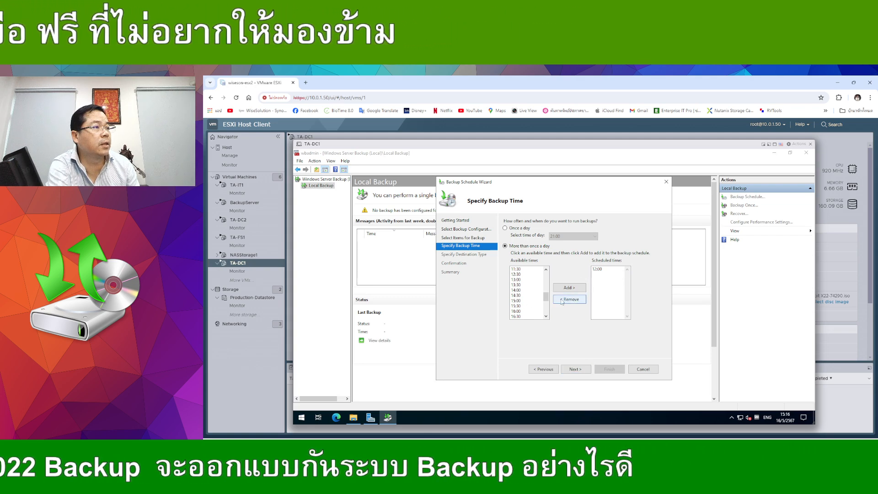
Add 18:00 and 22:30 to the scheduled backup times
click(522, 307)
scroll(521, 309, down, 3)
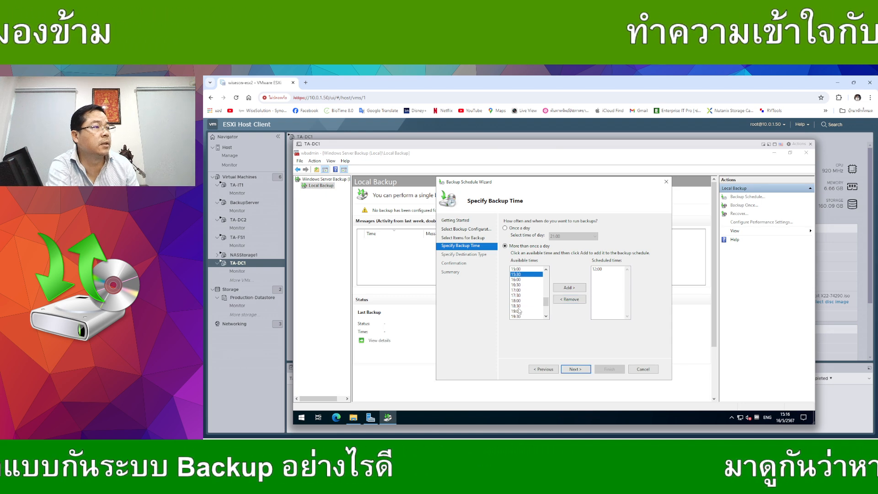
click(519, 301)
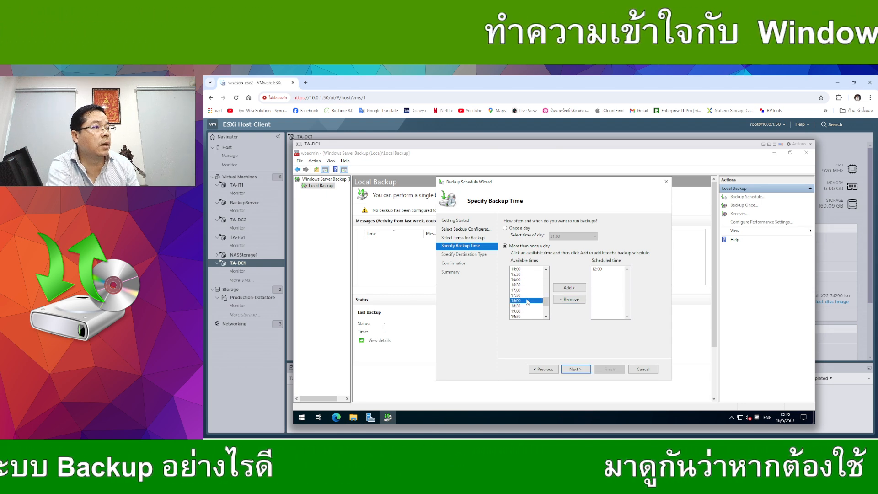
click(569, 287)
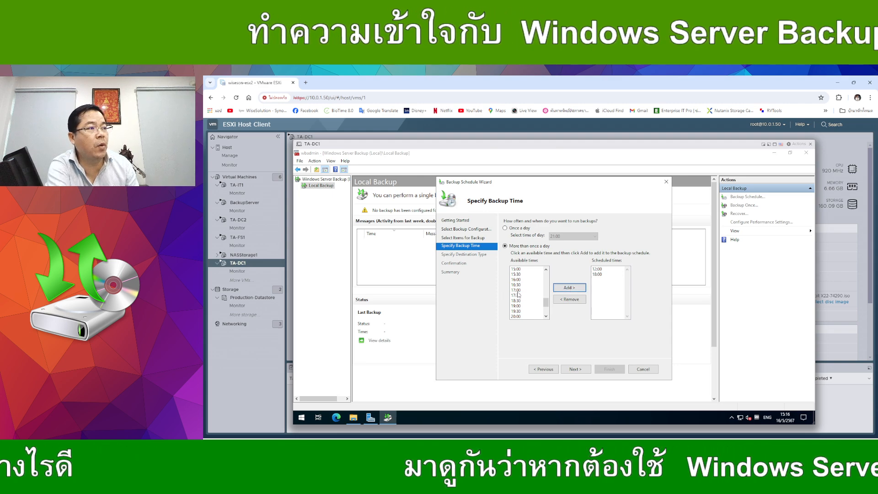
click(599, 274)
scroll(520, 312, down, 3)
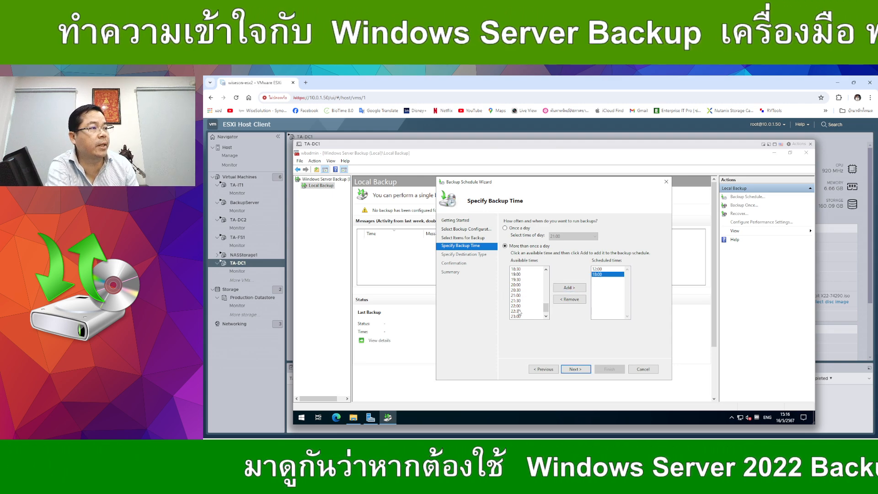
click(518, 305)
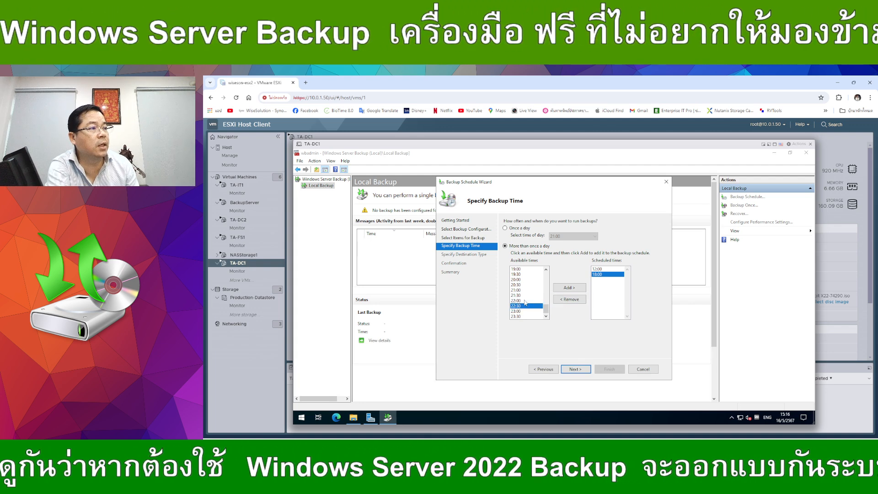
click(570, 287)
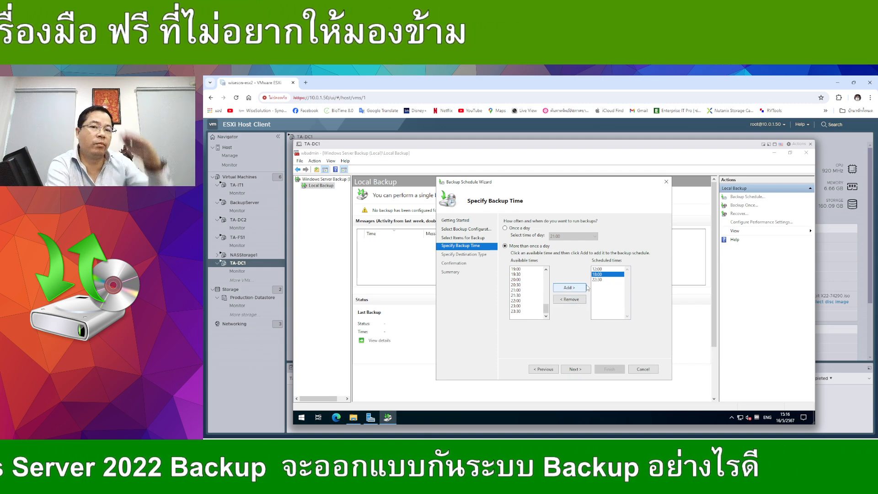
Choose a shared network folder as the destination and paste \\10.0.1.52\d\TA-DC1 as its location
click(574, 369)
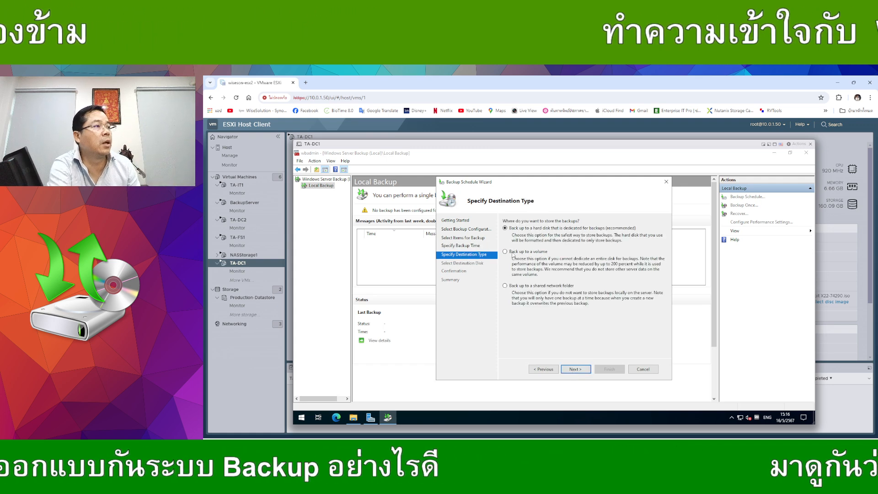
click(511, 287)
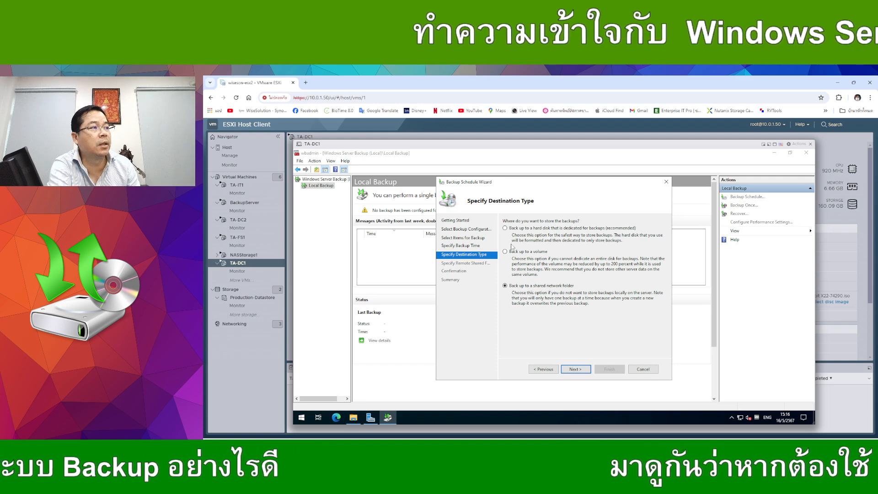
click(575, 369)
click(608, 314)
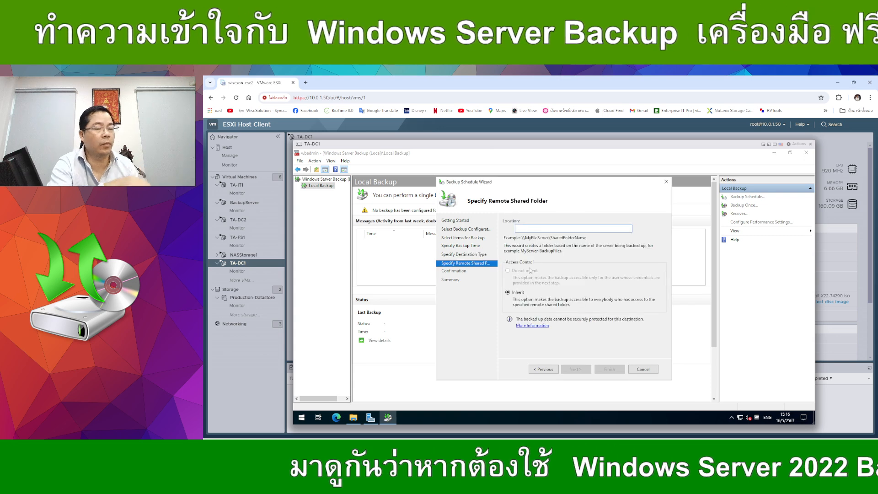
text(\\10.0.1.52\d\TA-DC1)
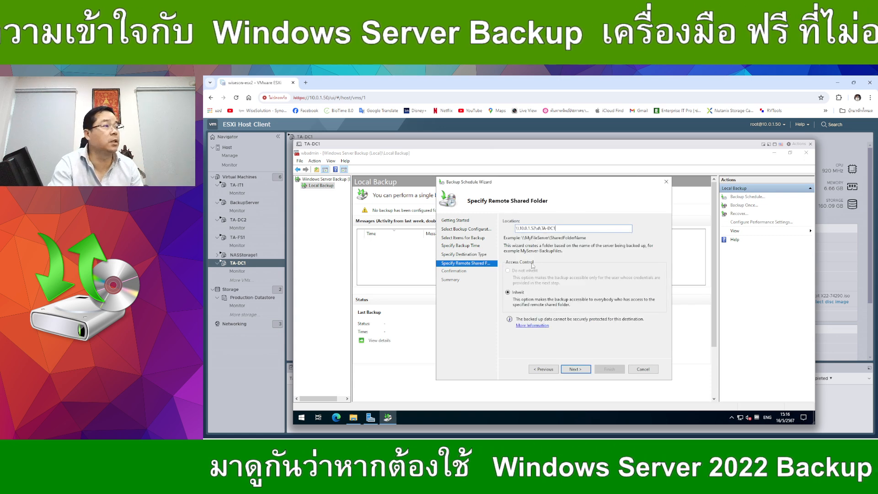
click(581, 372)
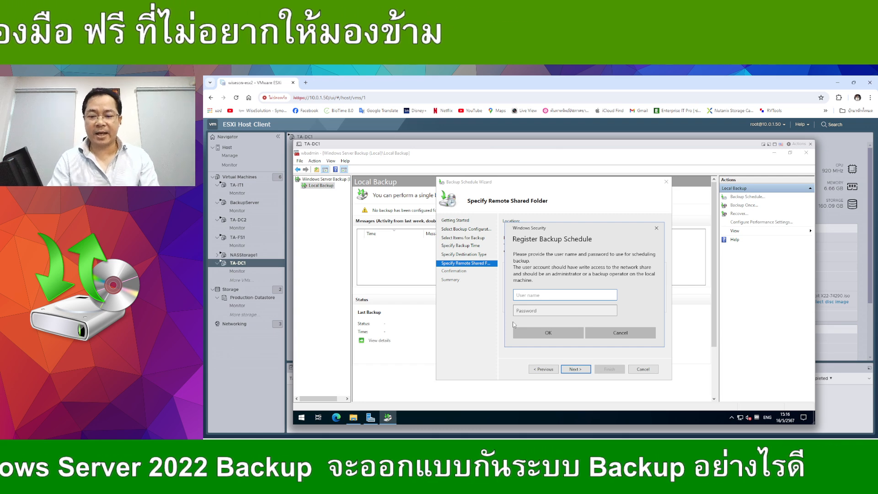
Register the schedule with the techadopt\administrator user name and its password
text(tec)
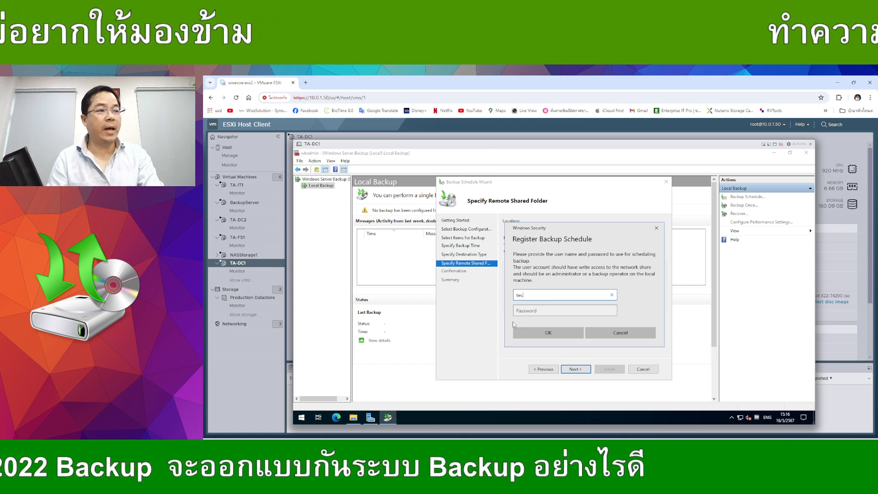
key(BackSpace)
text(te)
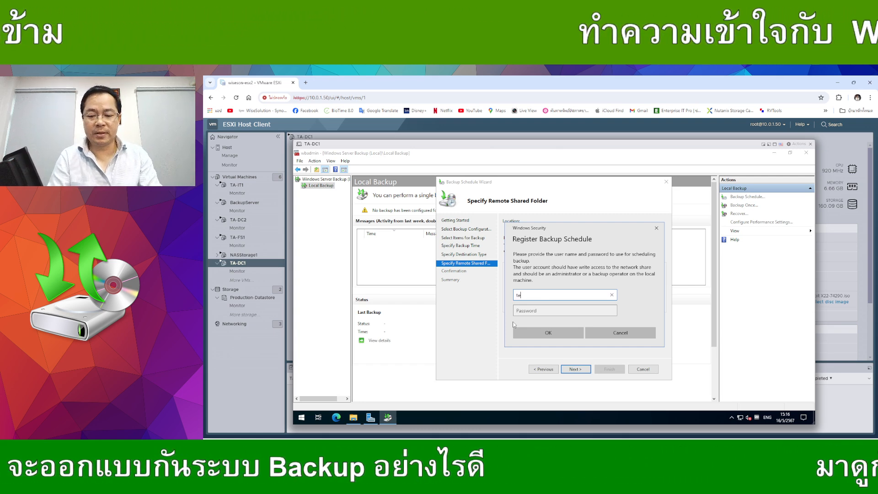
key(BackSpace)
key(BackSpace)
text(t)
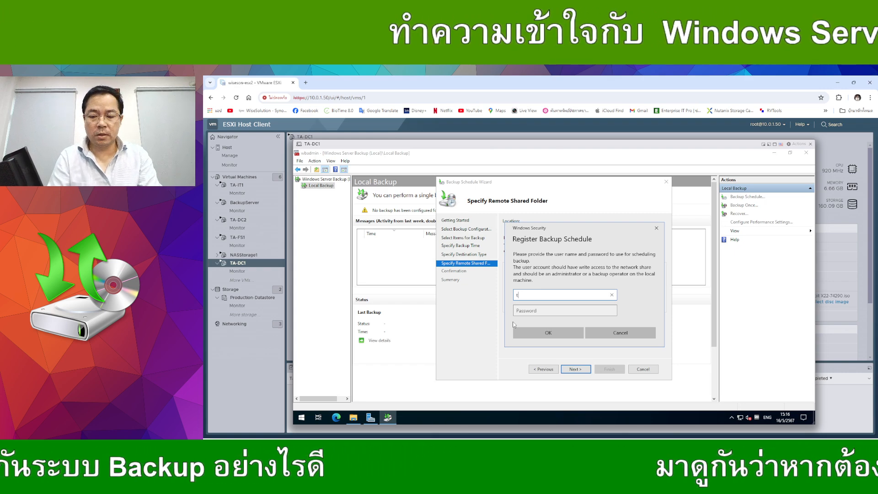
text(echadopt\ad)
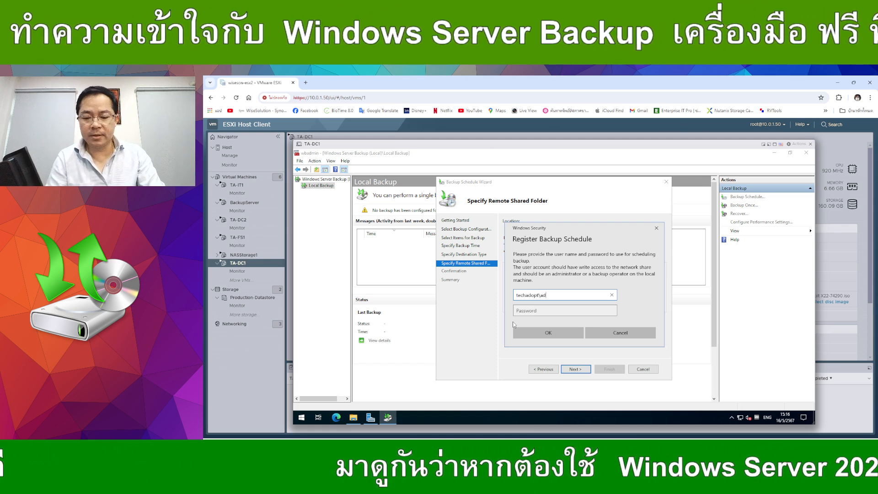
text(ministrator)
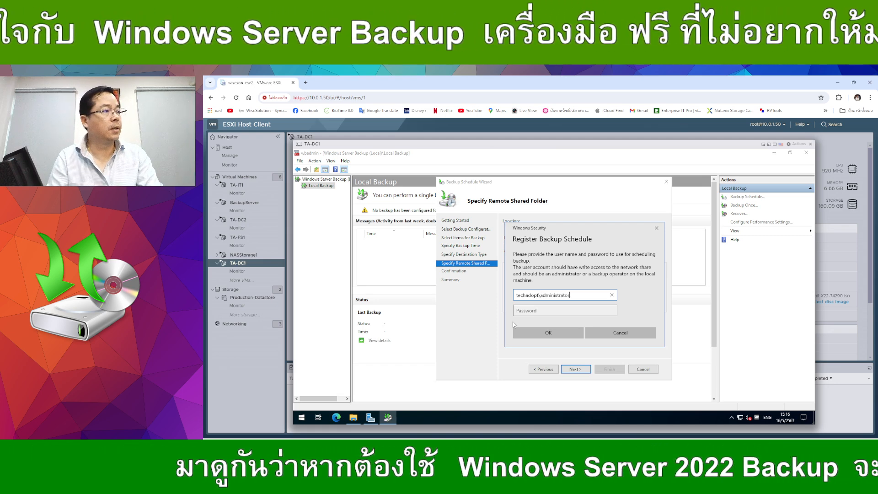
key(Tab)
text(P)
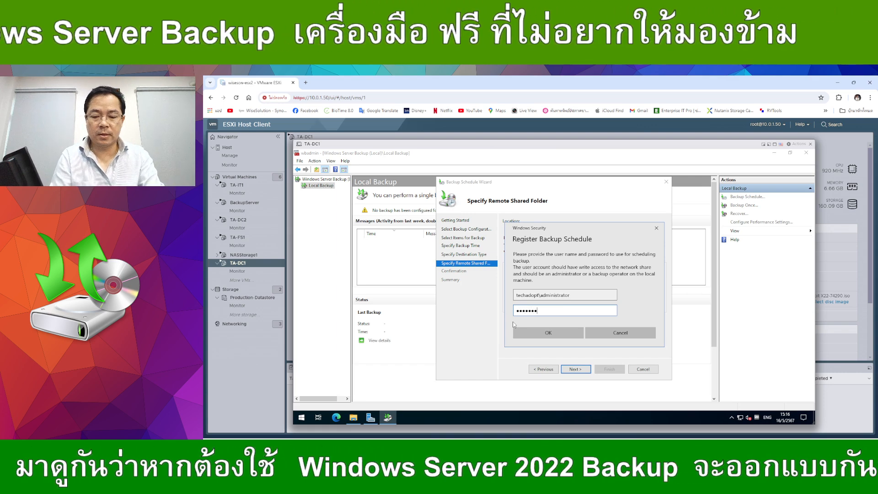
key(BackSpace)
key(BackSpace)
key(BackSpace)
key(BackSpace)
key(BackSpace)
key(BackSpace)
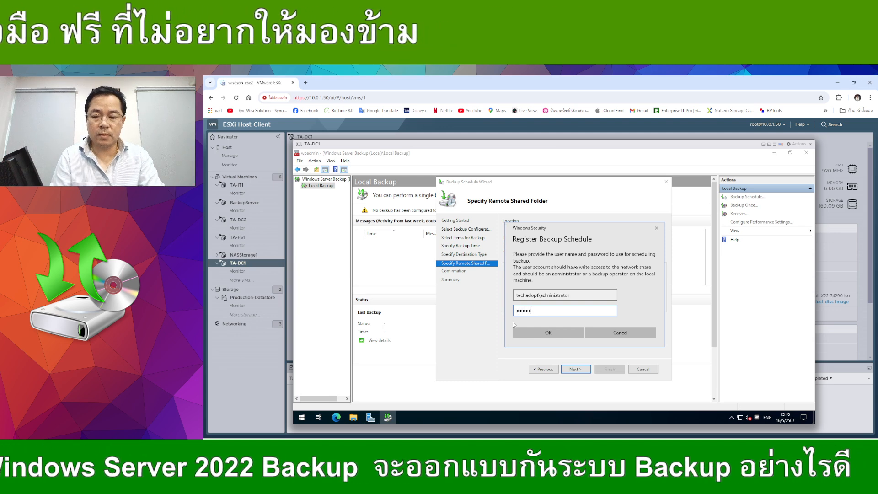
key(Return)
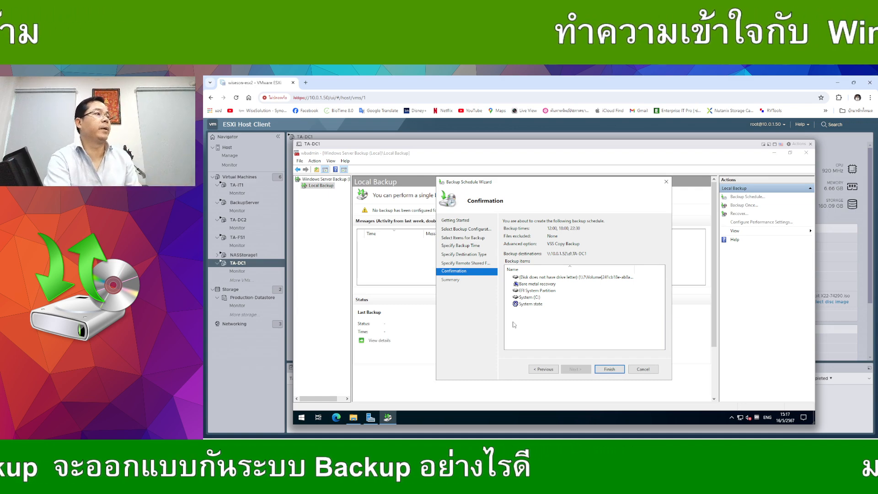
Finish and close the schedule wizard, then review the next scheduled backup's details
click(599, 369)
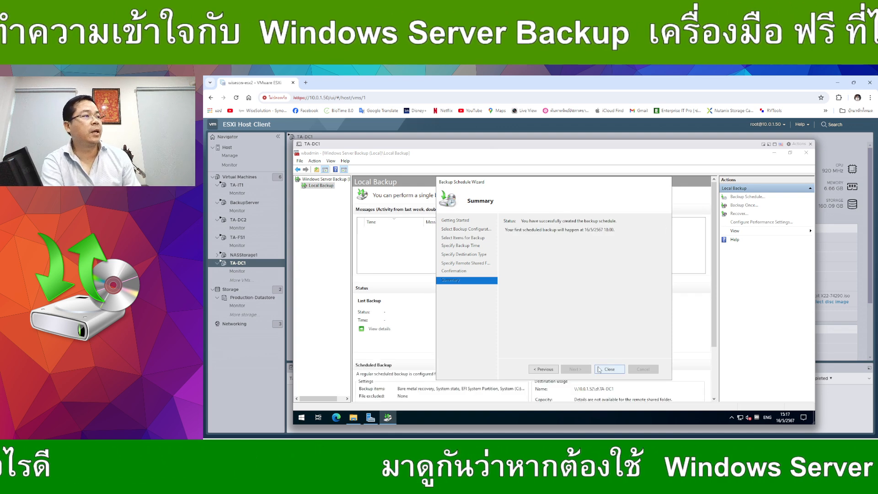
click(609, 369)
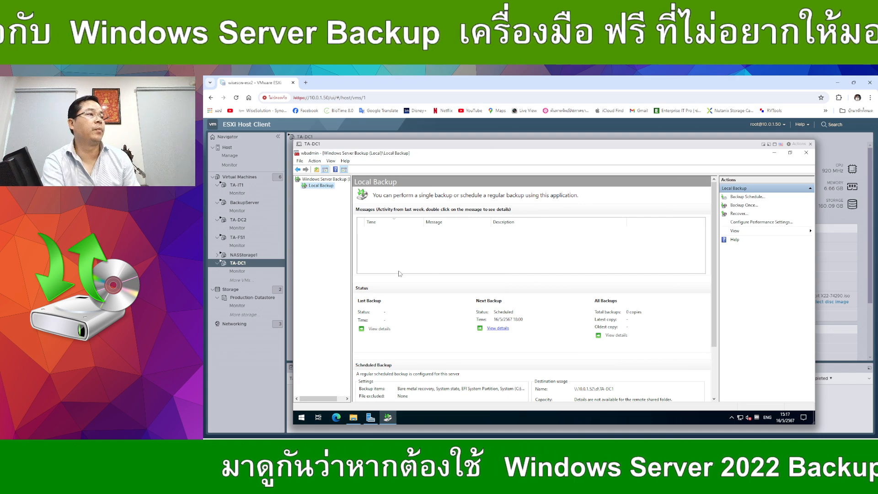
scroll(447, 279, down, 3)
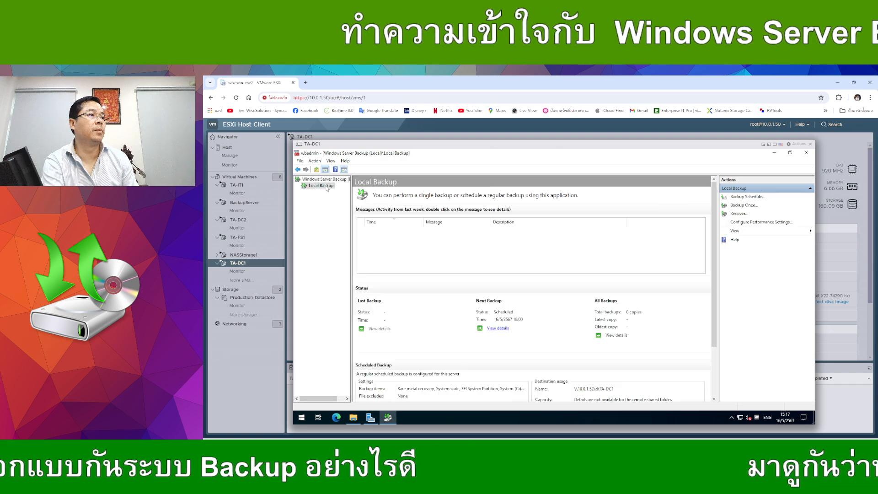
scroll(473, 322, down, 3)
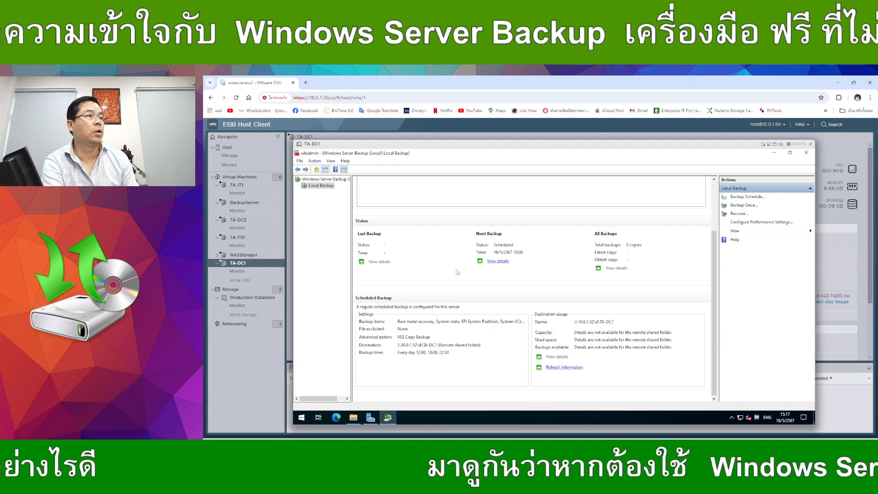
click(497, 261)
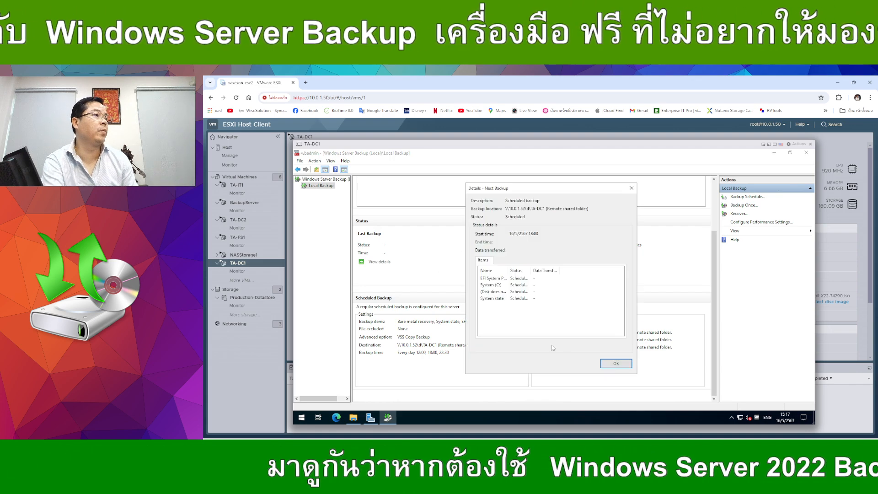
click(620, 364)
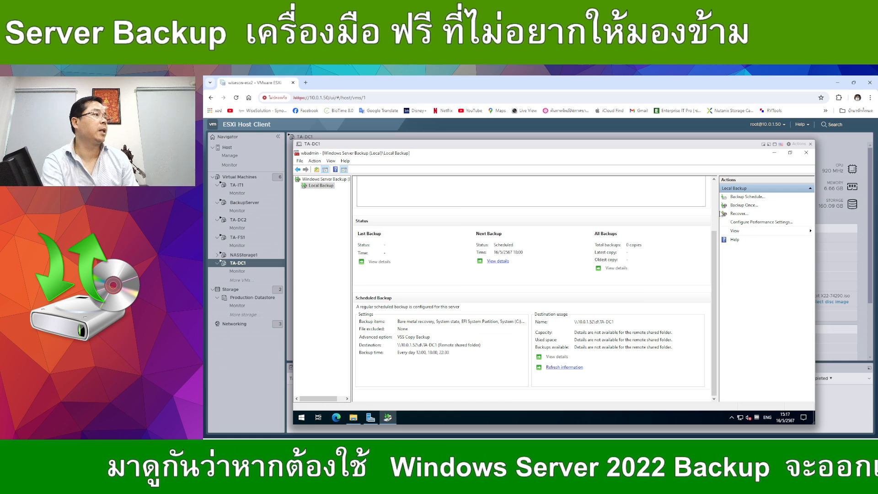
Browse the Local Backup context menu, Action menu and File menu options
click(735, 231)
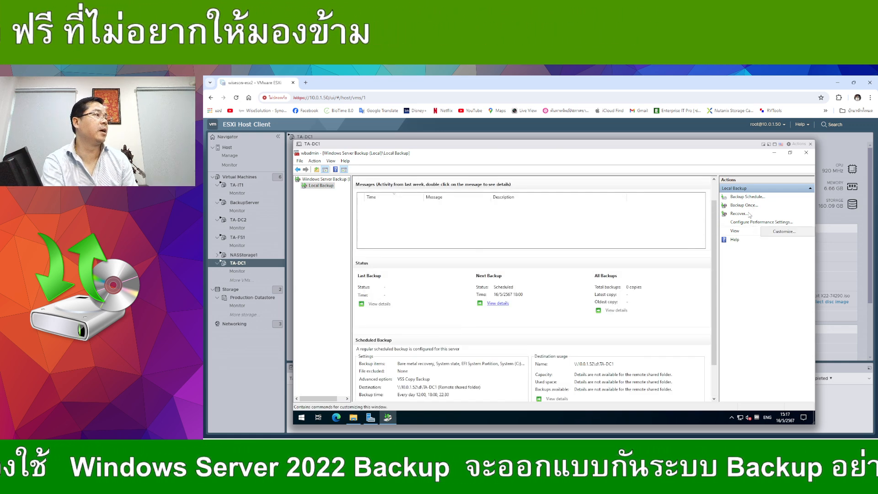
right_click(316, 189)
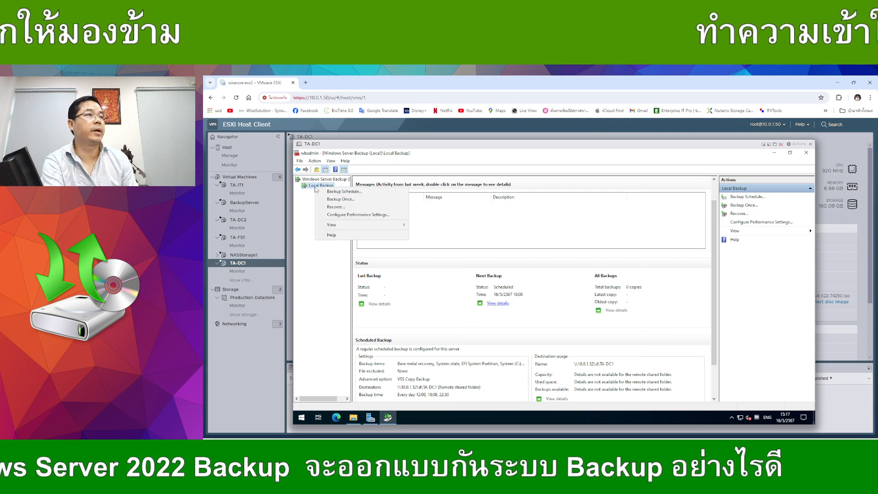
key(Down)
key(Down)
key(Down)
key(Down)
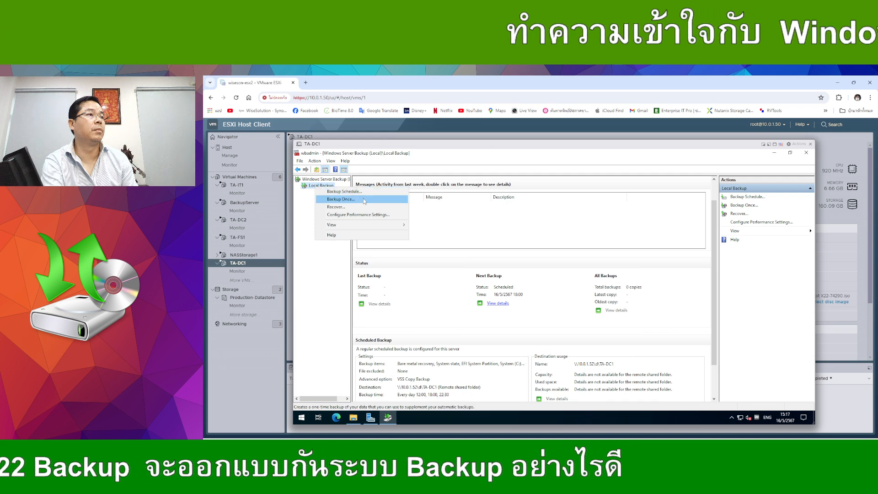
click(314, 161)
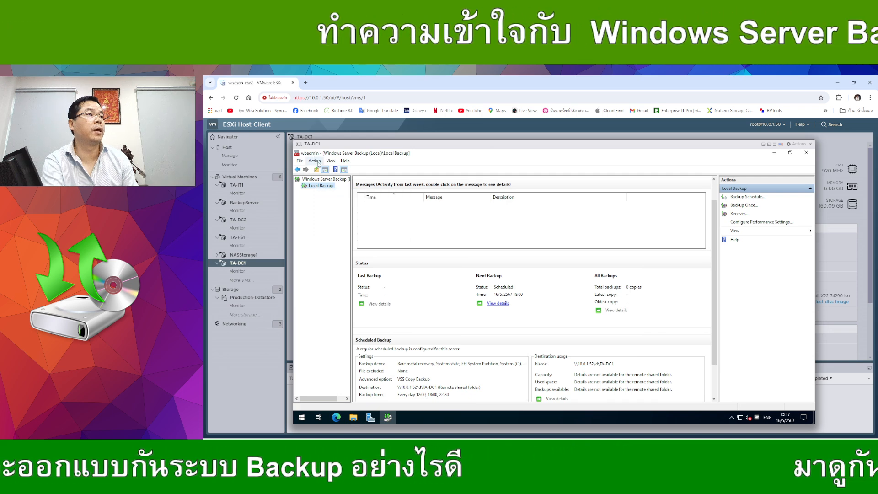
click(315, 161)
click(315, 161)
click(300, 162)
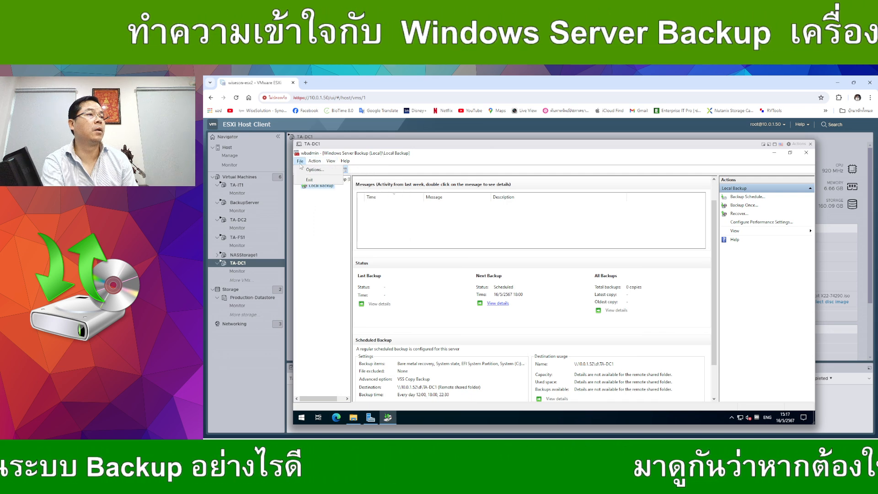
click(325, 238)
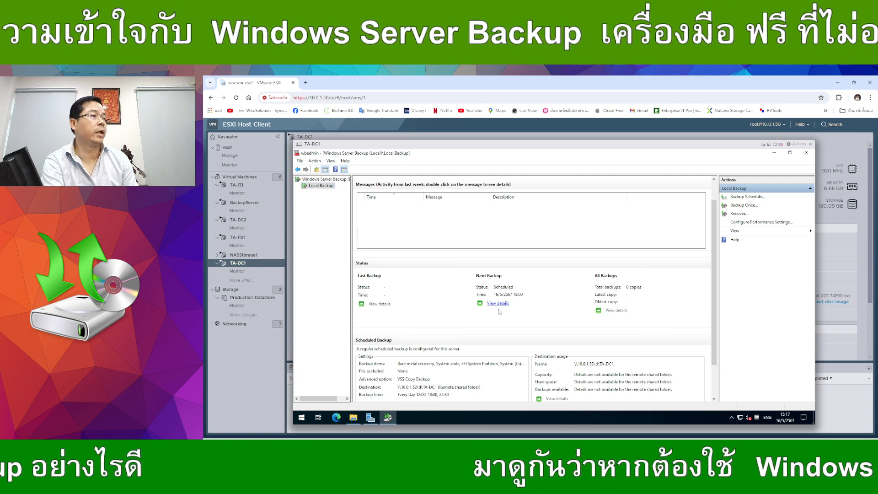
scroll(499, 313, down, 2)
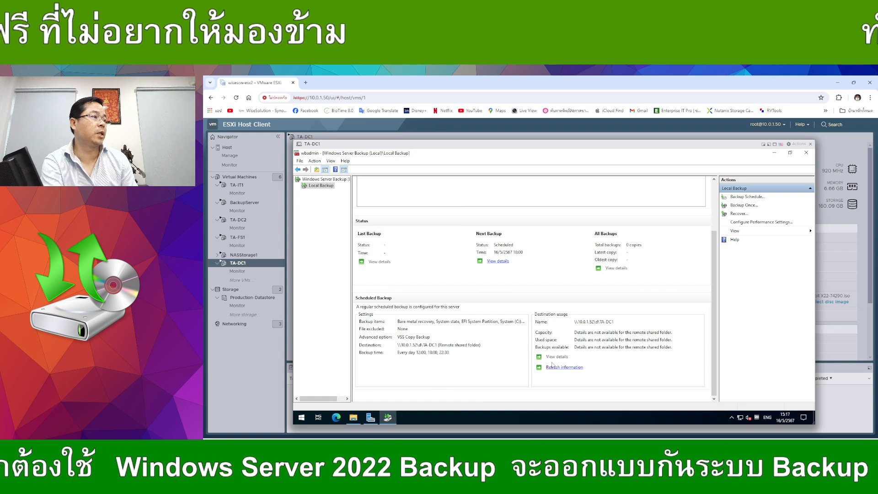
Reopen and cancel Backup Schedule, then view the Windows Server Backup overview and Local Backup status
click(743, 199)
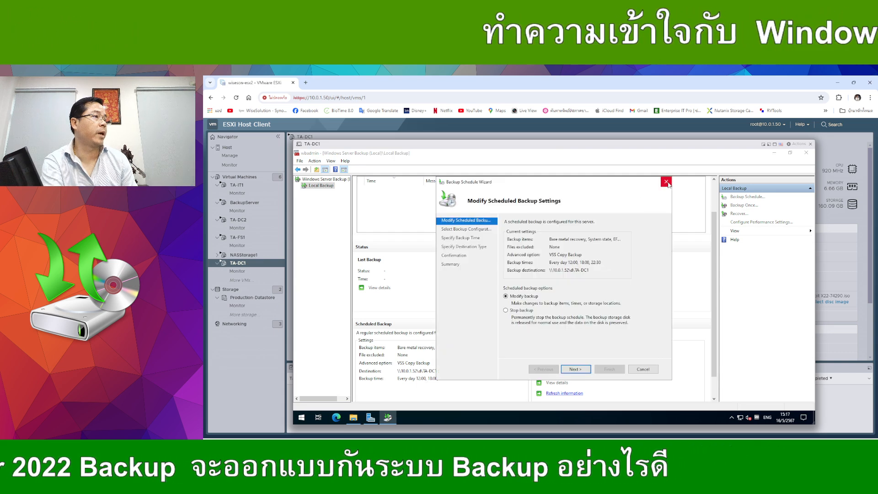
click(666, 182)
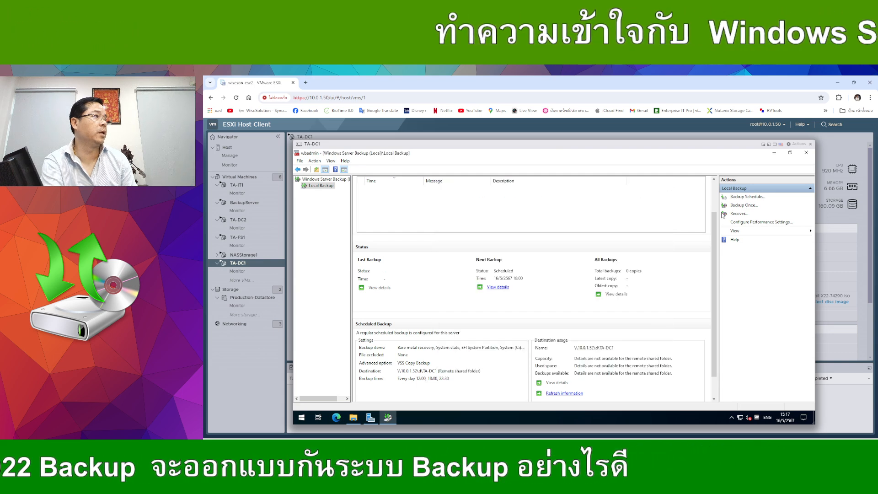
click(311, 180)
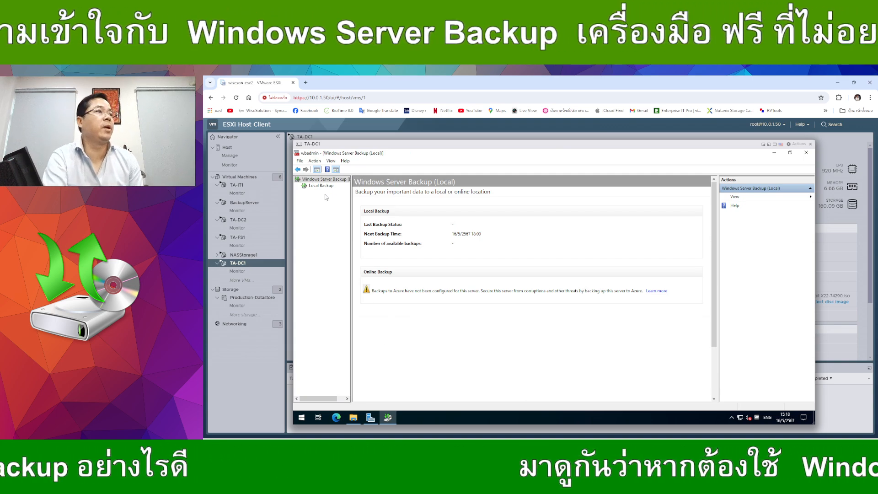
click(322, 185)
Search the Start menu for Task Scheduler
click(302, 417)
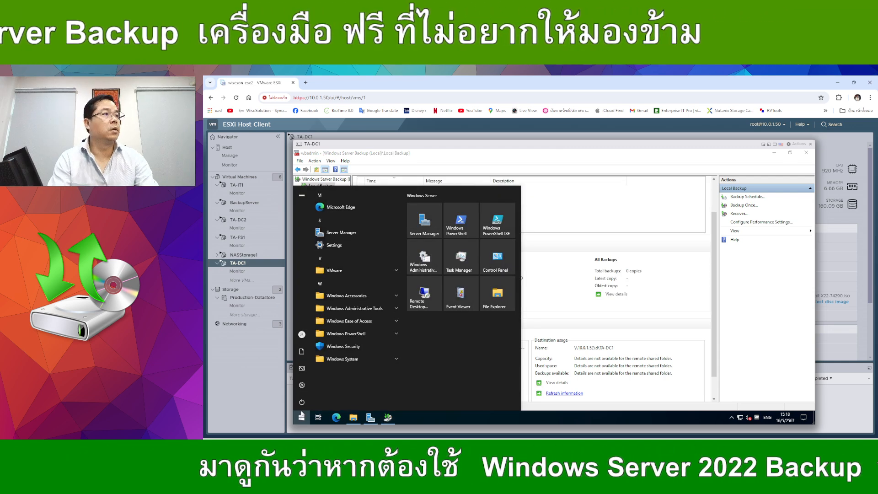
text(sec)
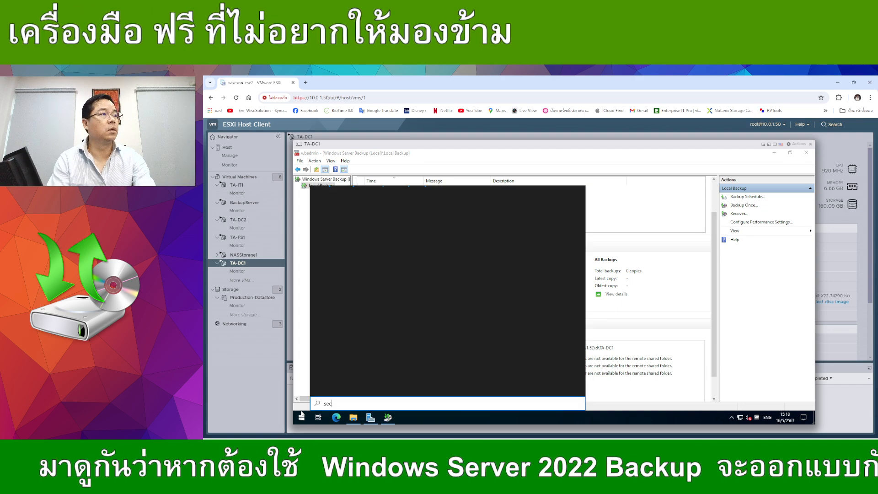
key(BackSpace)
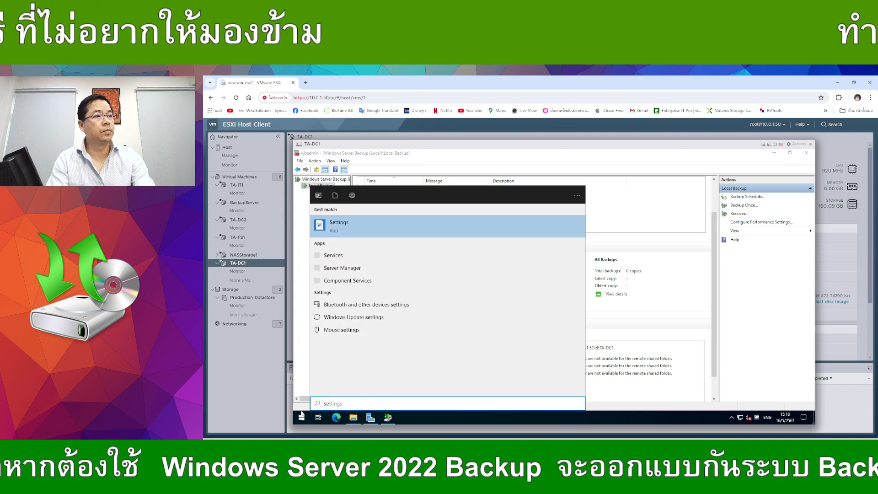
key(BackSpace)
text(c)
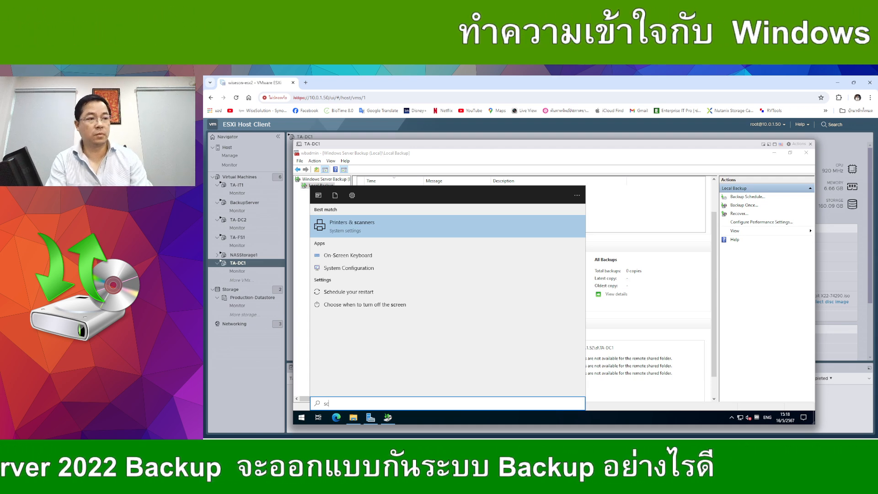
text(h)
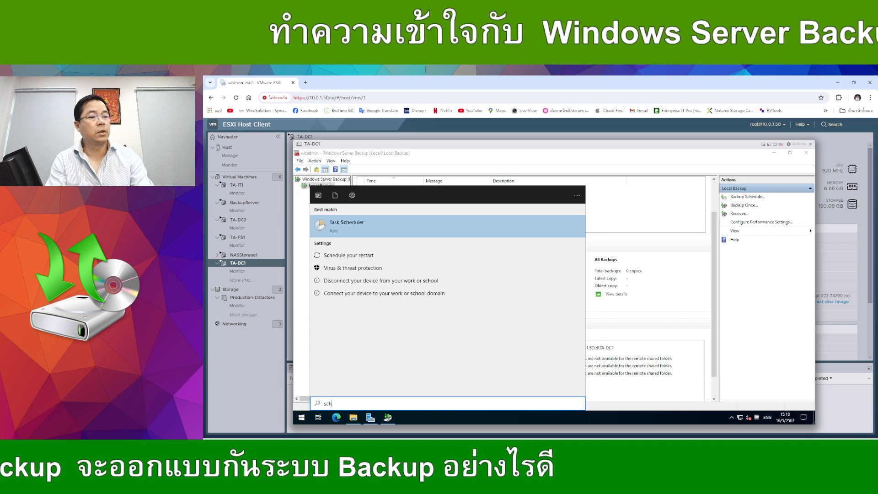
Launch Task Scheduler, expand its Library and review the MicrosoftEdgeUpdate tasks
key(Return)
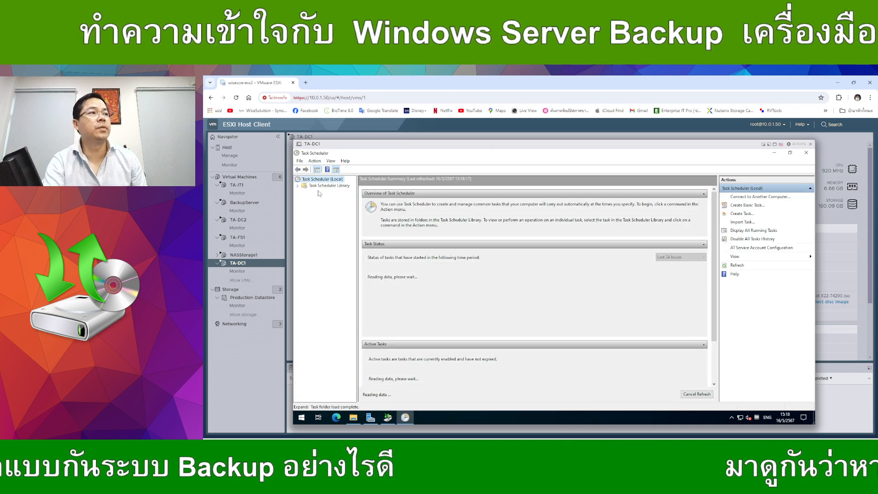
click(310, 186)
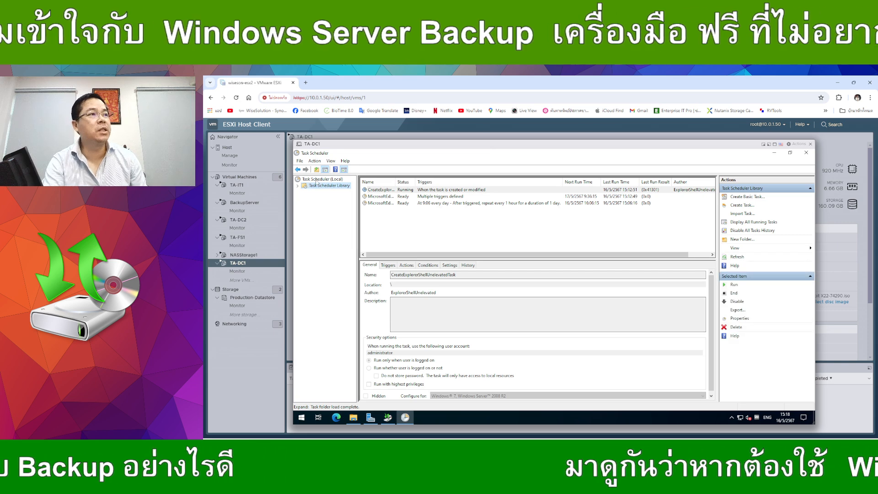
click(316, 179)
double_click(319, 186)
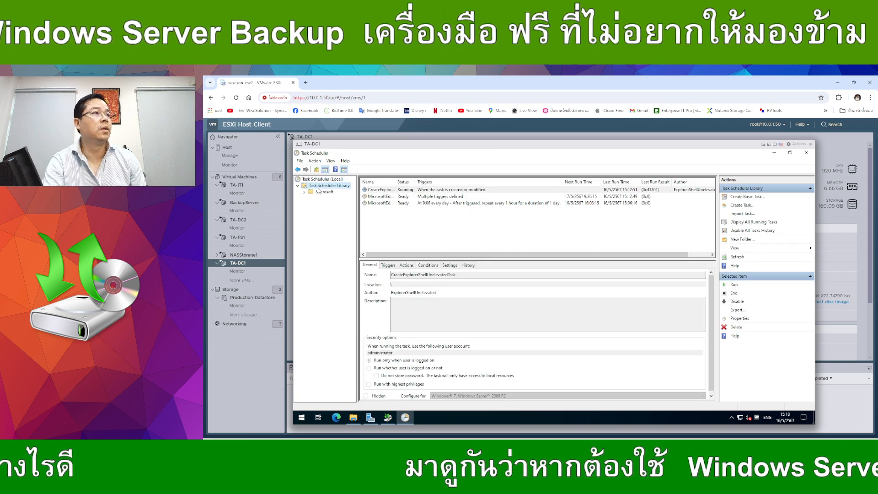
double_click(320, 192)
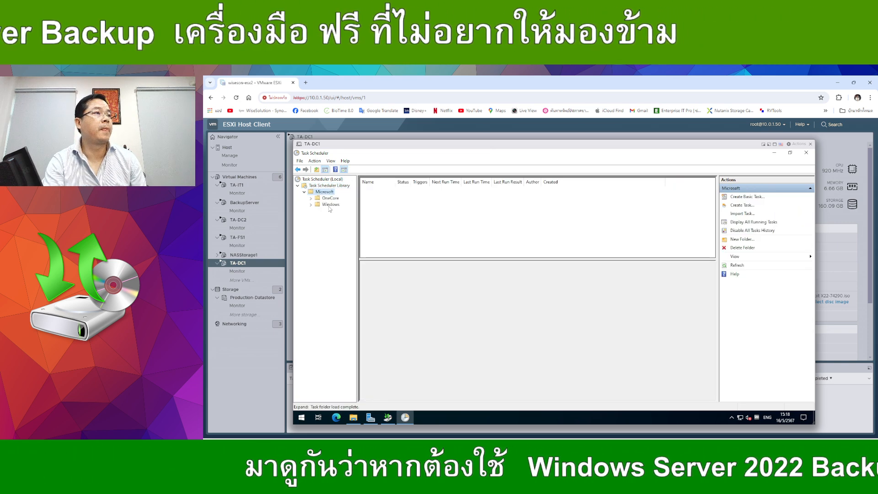
click(325, 185)
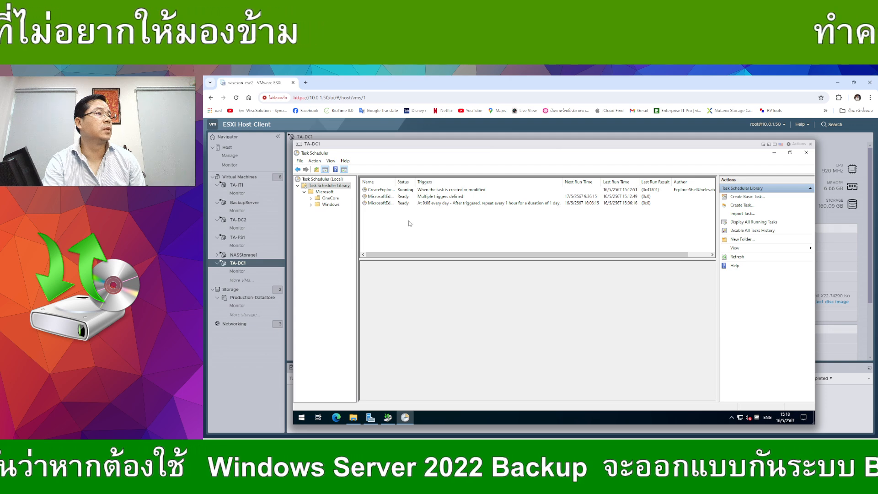
drag(394, 182, 455, 182)
click(434, 204)
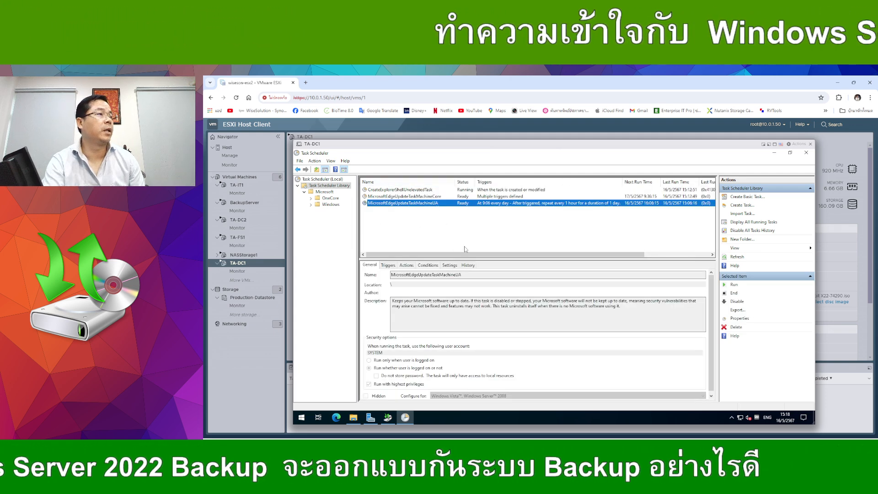
click(400, 198)
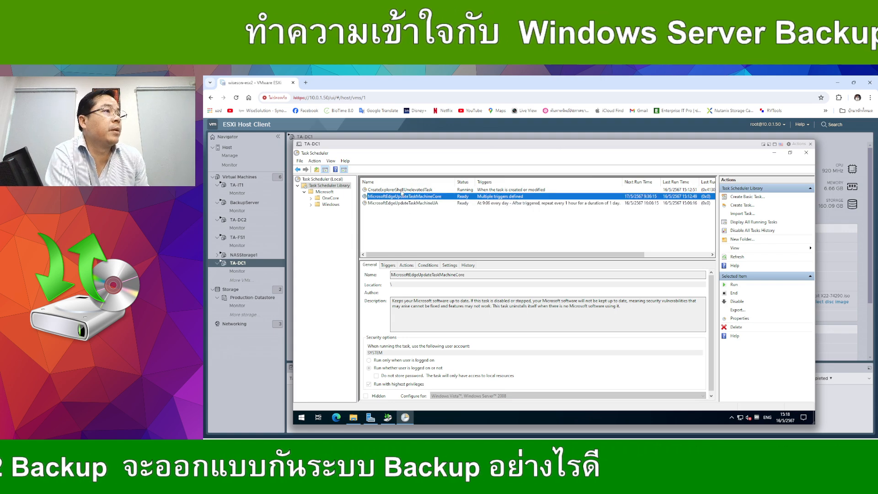
Expand Microsoft > Windows, widen the tree pane and scroll through the task folders
click(324, 192)
click(331, 205)
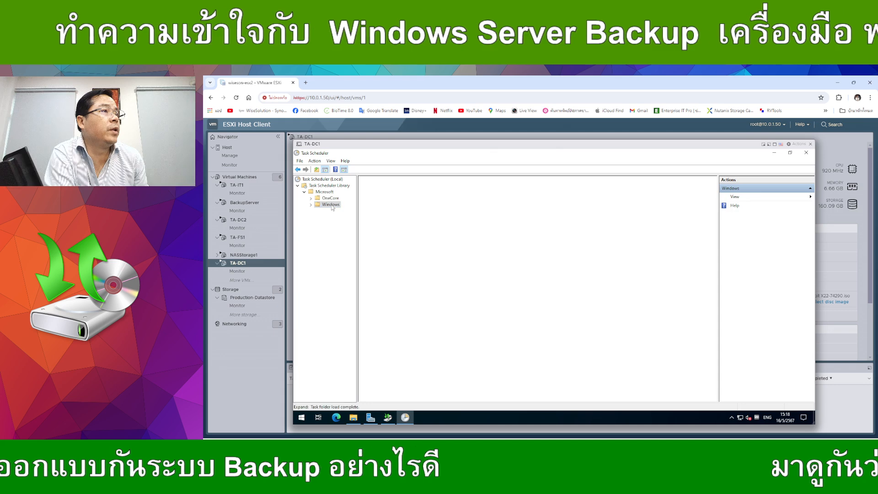
double_click(333, 207)
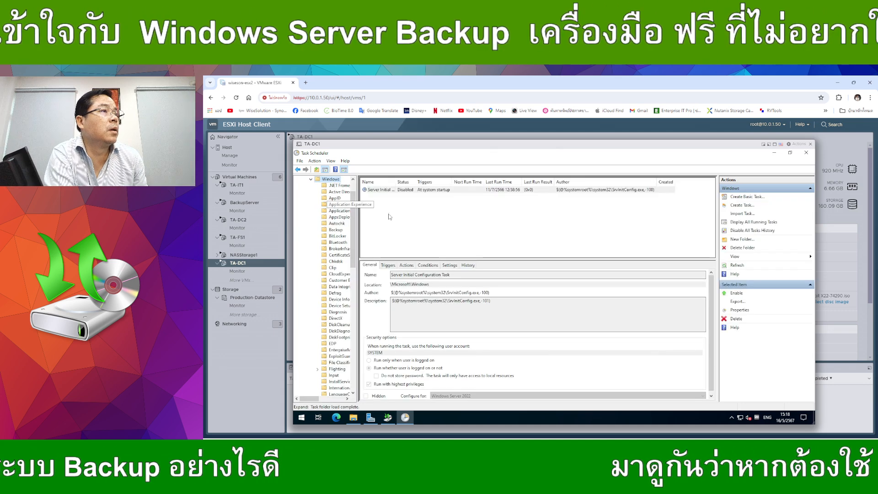
drag(357, 294, 471, 296)
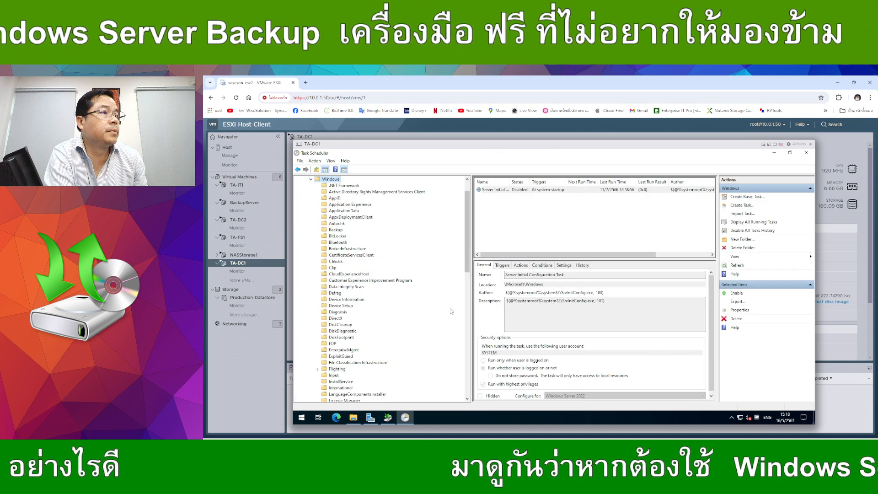
scroll(380, 311, down, 6)
scroll(380, 310, down, 6)
scroll(380, 310, up, 7)
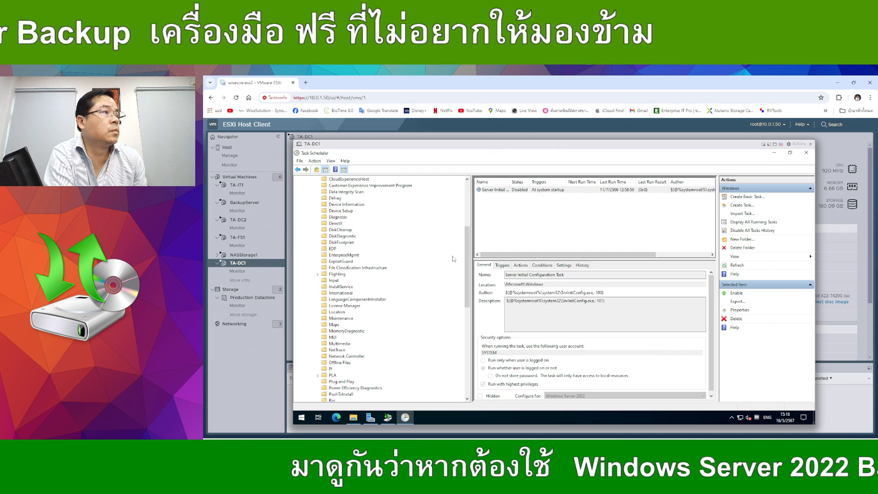
click(516, 191)
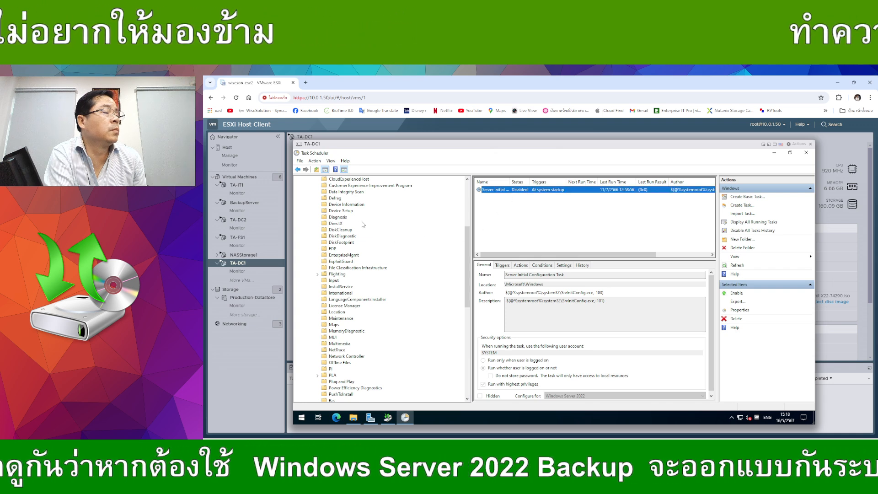
scroll(364, 224, up, 6)
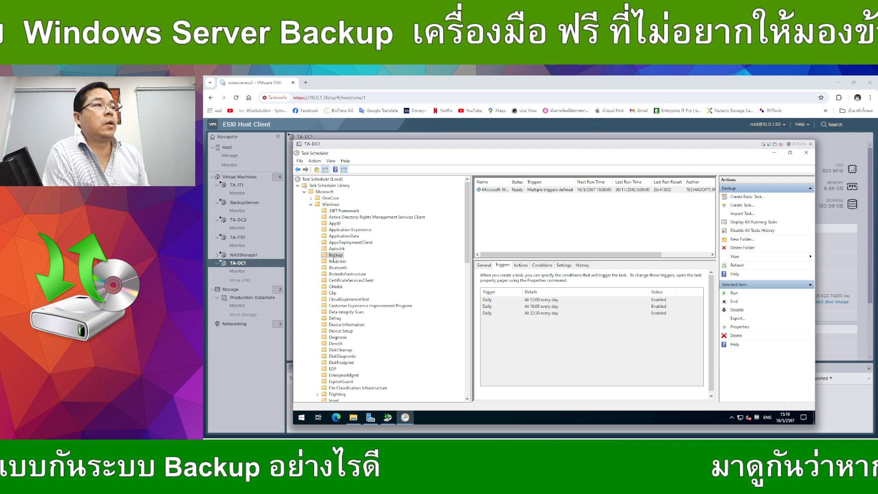
Inspect the Windows Backup task's 12:00, 18:00 and 22:30 triggers, action, conditions, settings and history
click(495, 189)
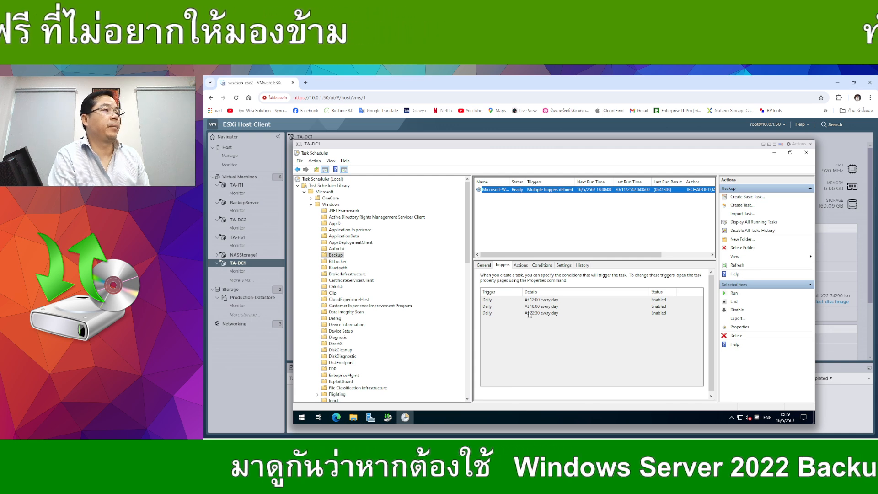
click(484, 265)
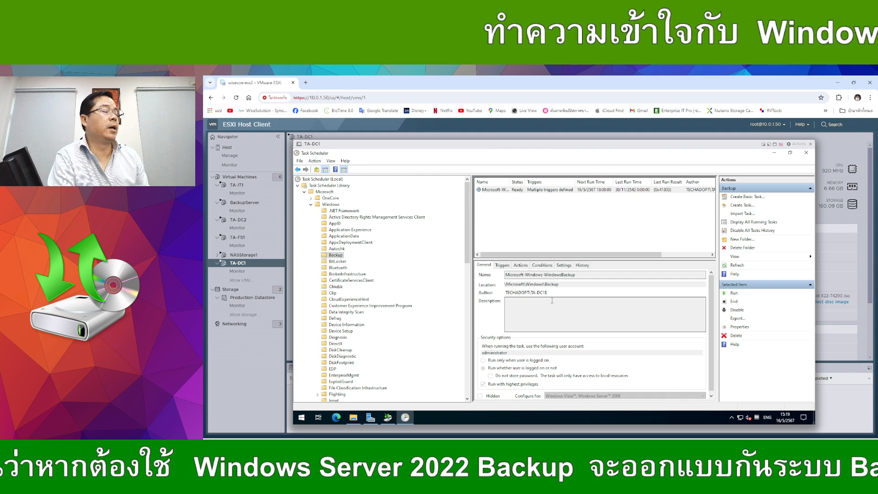
click(502, 265)
click(531, 300)
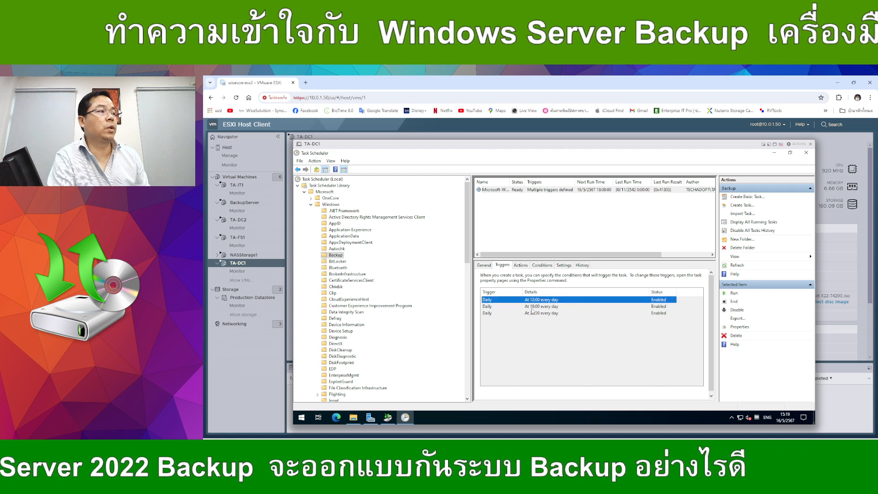
click(533, 306)
click(547, 313)
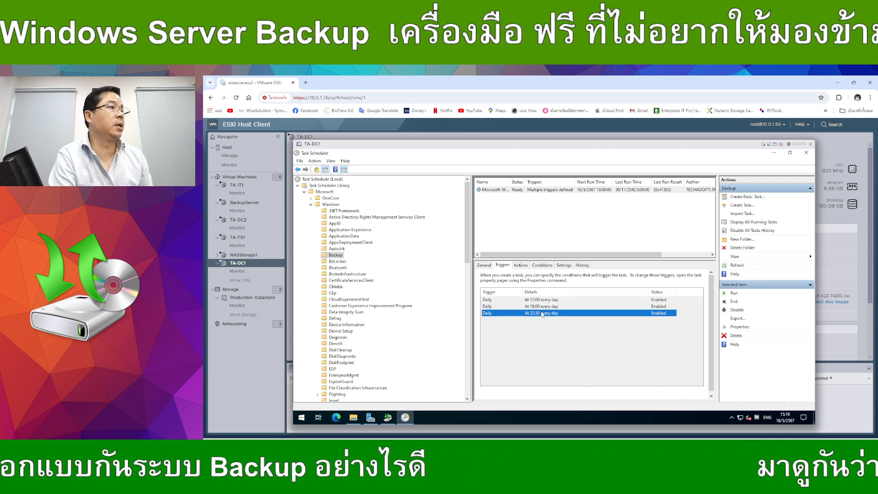
click(524, 266)
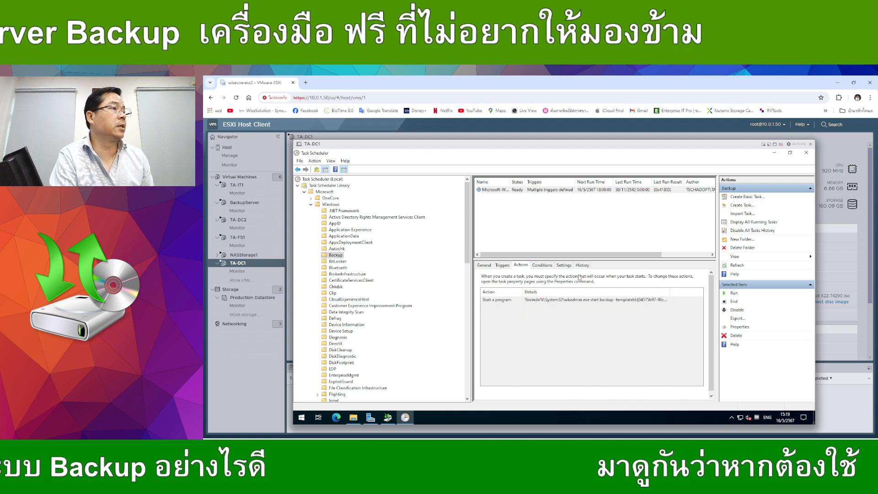
click(547, 267)
click(566, 266)
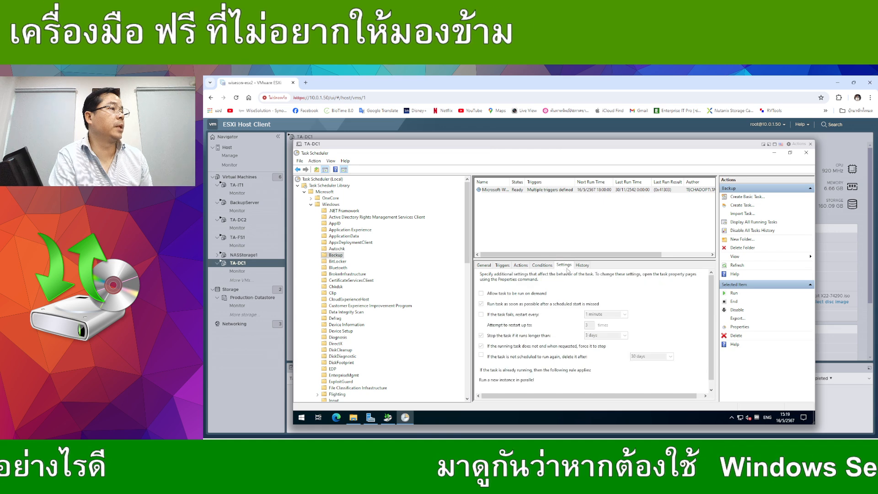
click(582, 265)
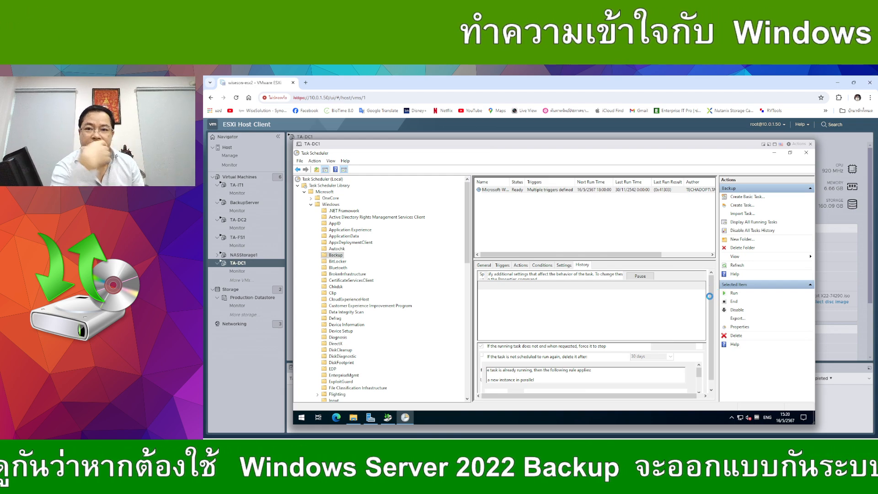
Enable 'Allow task to be run on demand' and save the task with administrator credentials
click(734, 293)
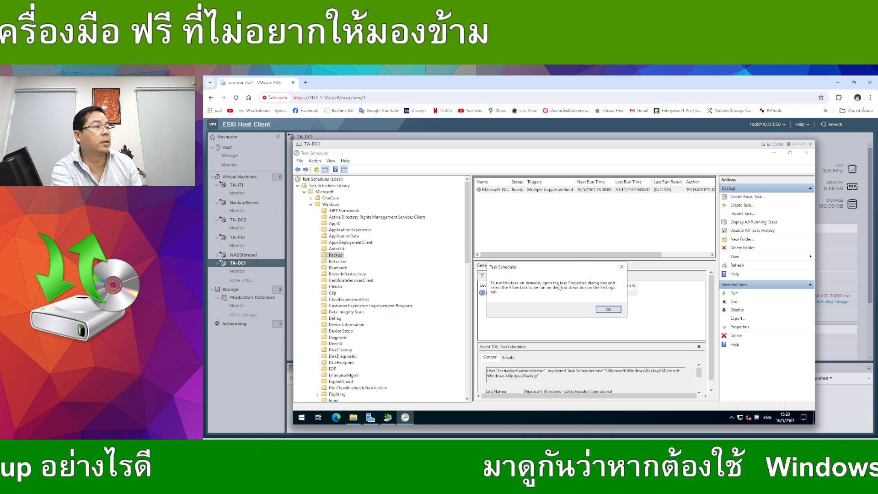
click(599, 310)
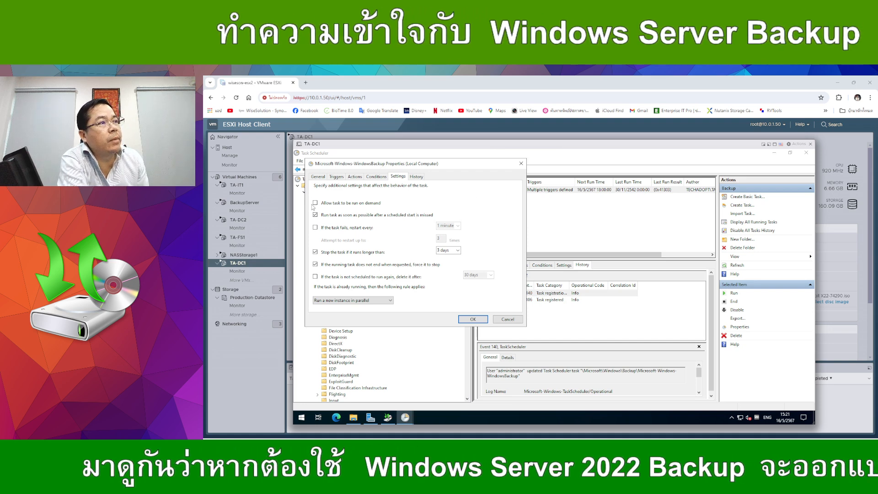
click(315, 203)
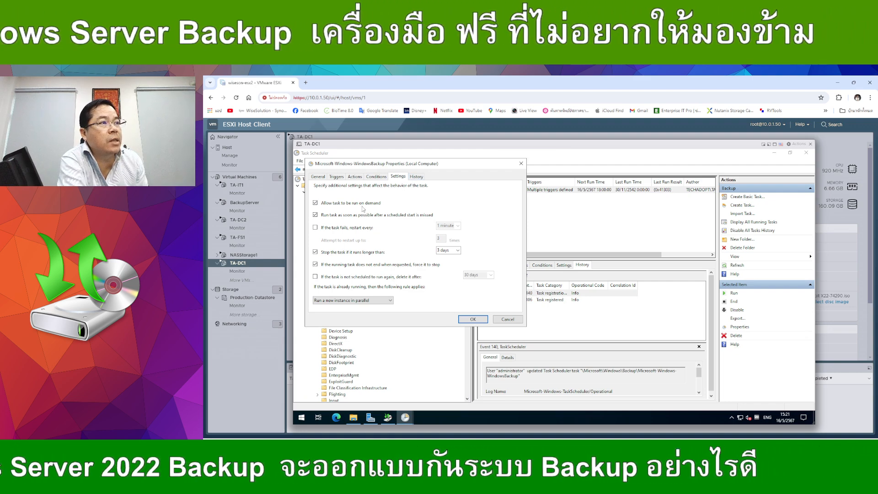
click(473, 319)
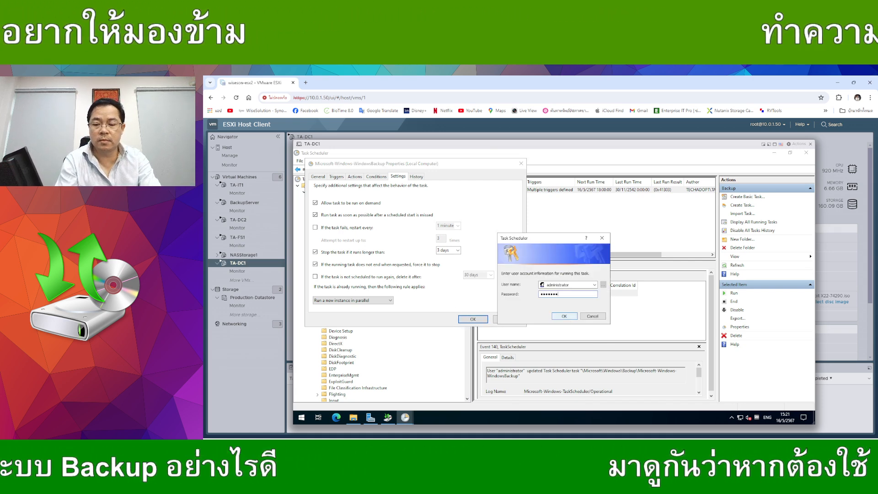
click(564, 316)
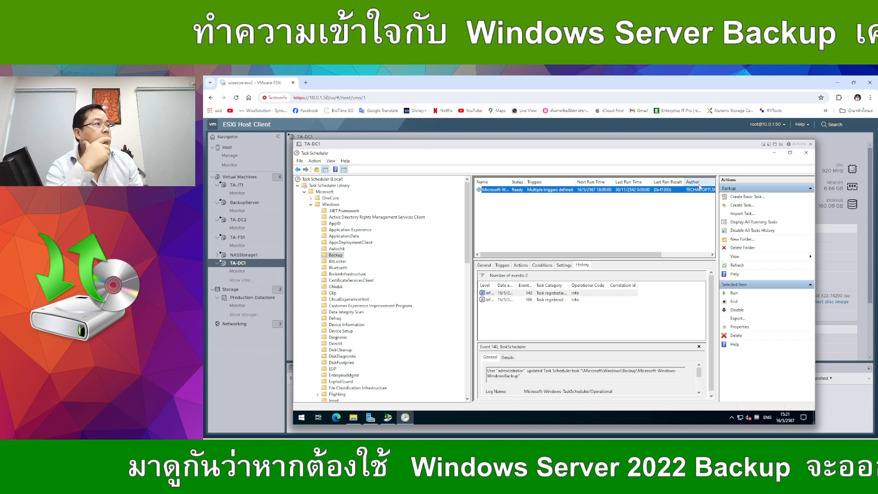
Run the Windows Backup task now, glance at its properties, and widen the task list and history area
click(733, 293)
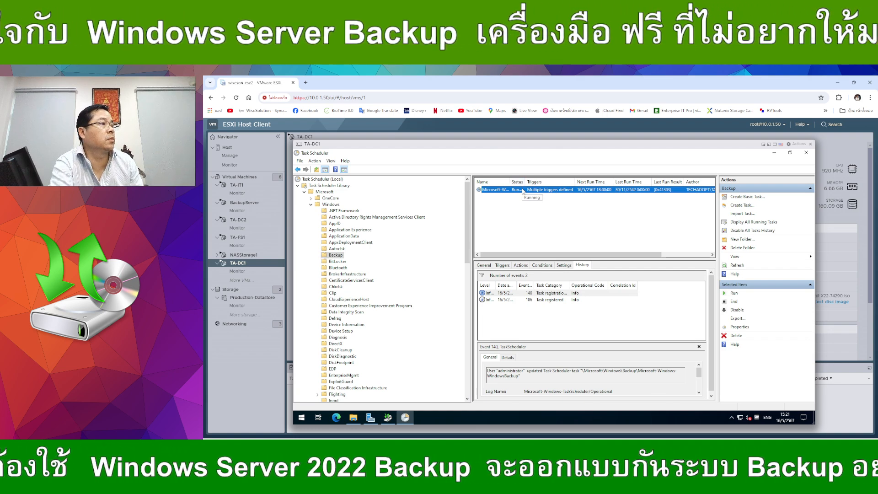
double_click(521, 192)
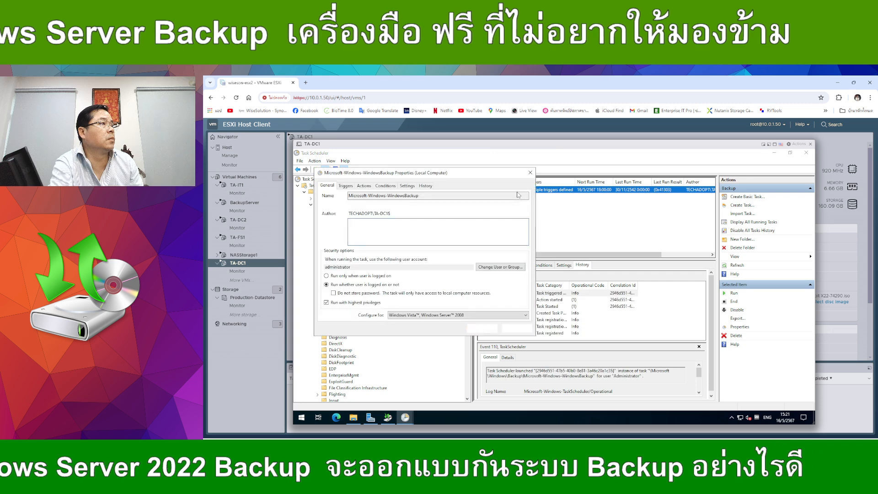
click(517, 329)
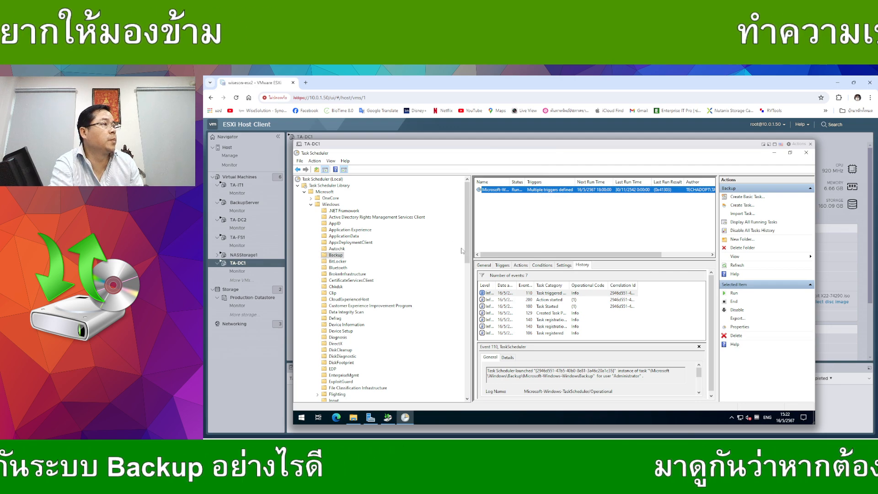
drag(471, 259, 390, 259)
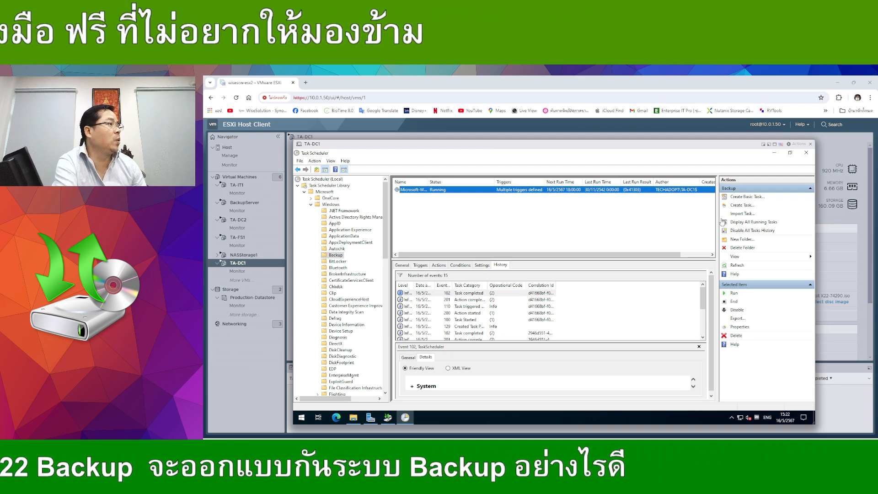
Check the running tasks list and the backup task's triggers, history and conditions
click(753, 222)
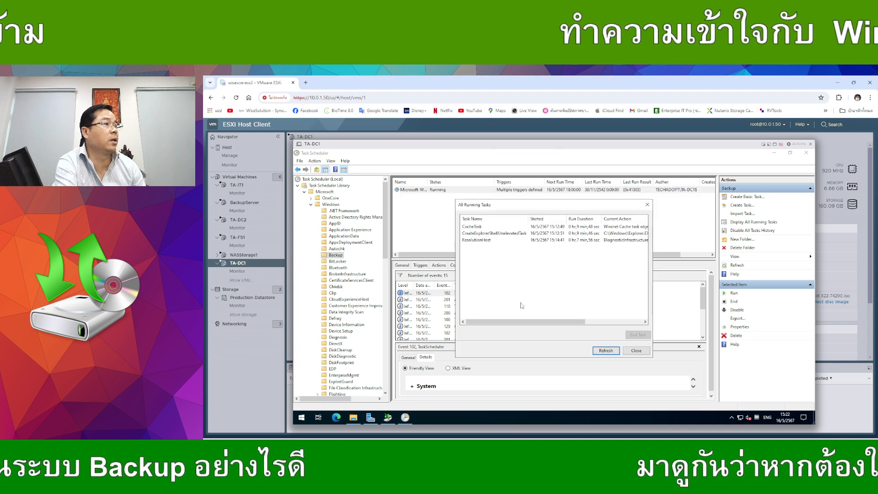
click(637, 351)
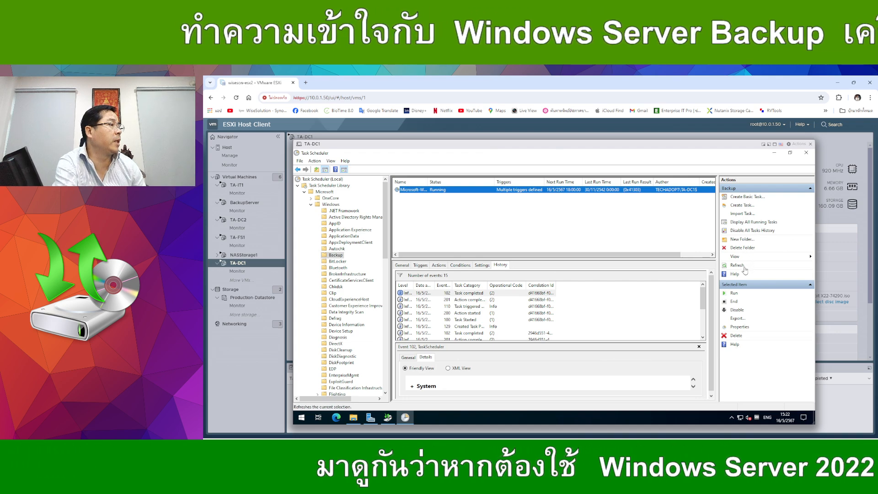
click(740, 327)
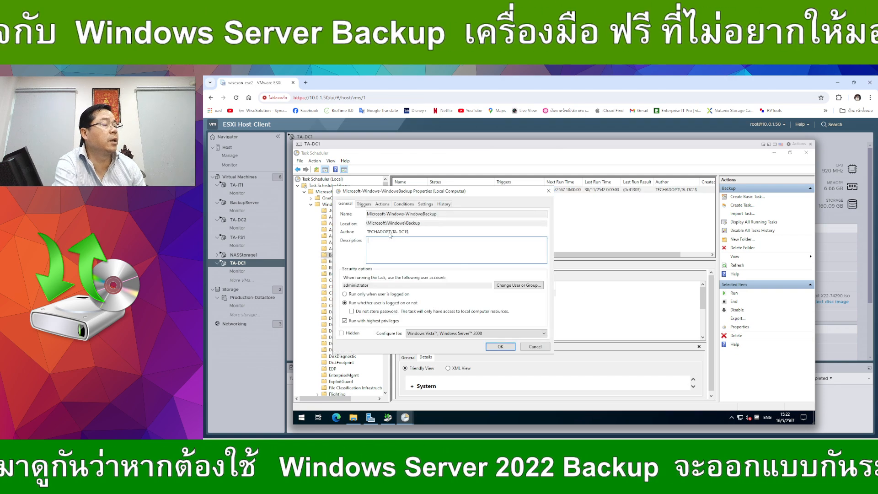
click(364, 204)
click(444, 205)
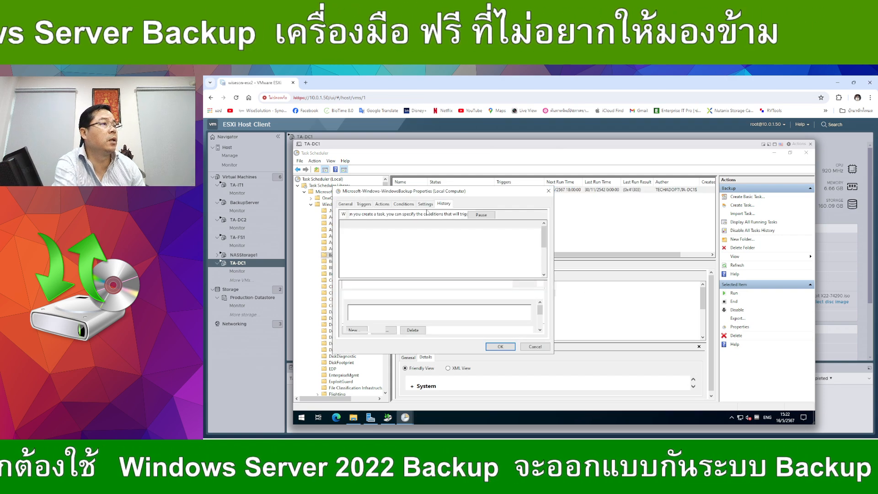
click(412, 207)
click(365, 206)
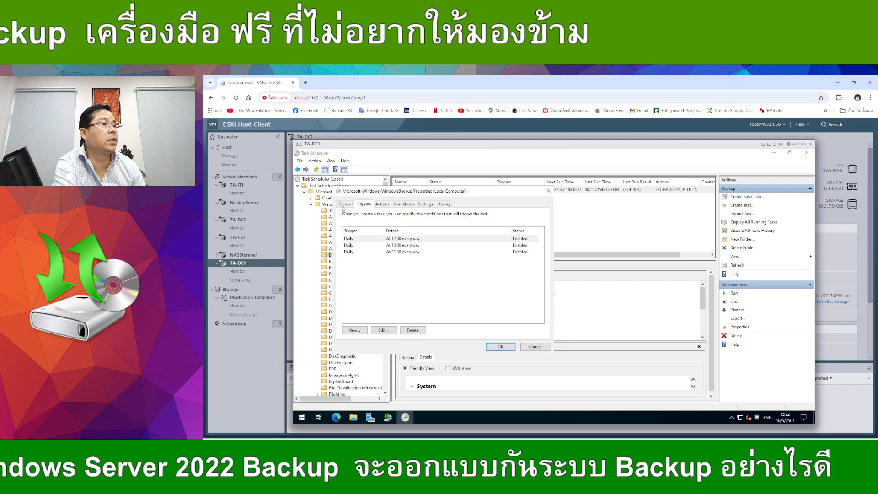
click(509, 346)
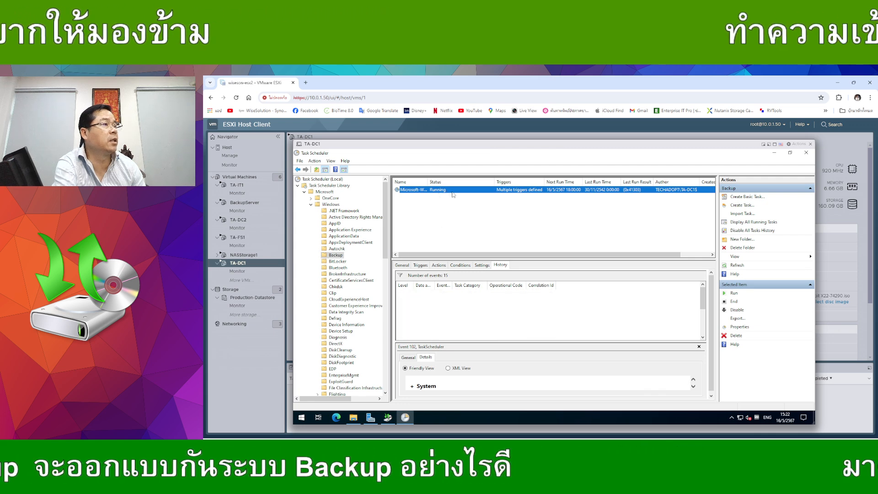
Review the task's General, Triggers, Actions, Conditions and Settings details, then bring up File Explorer on This PC
double_click(453, 191)
click(558, 200)
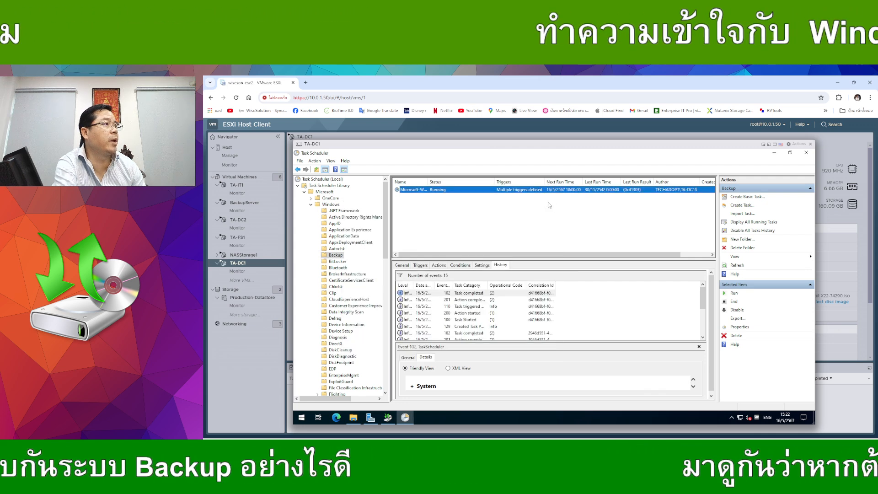
click(405, 266)
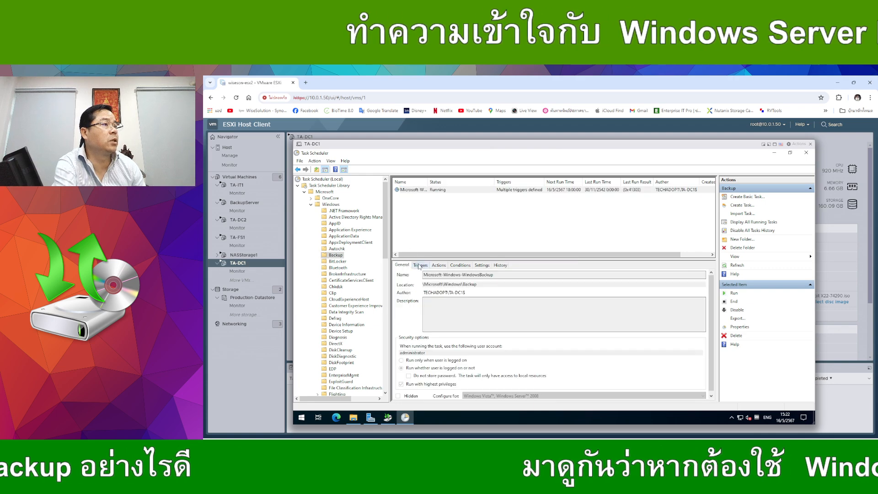
click(421, 266)
click(439, 265)
click(461, 266)
click(482, 267)
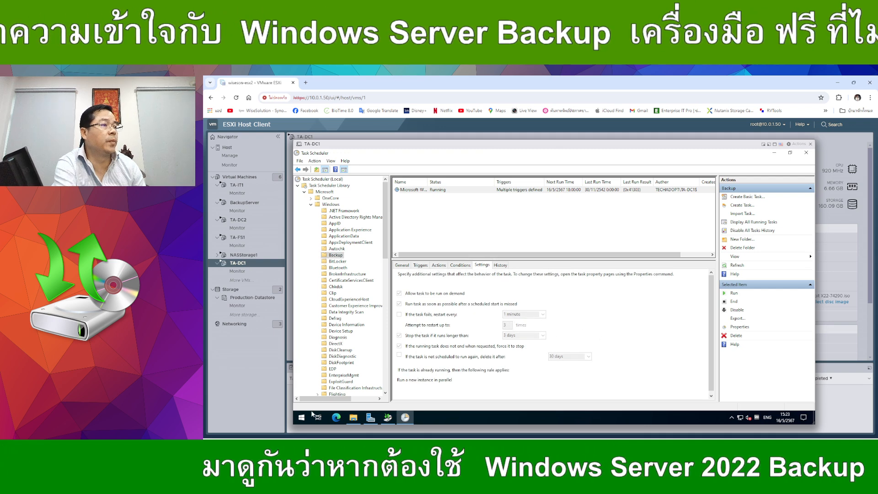
click(353, 417)
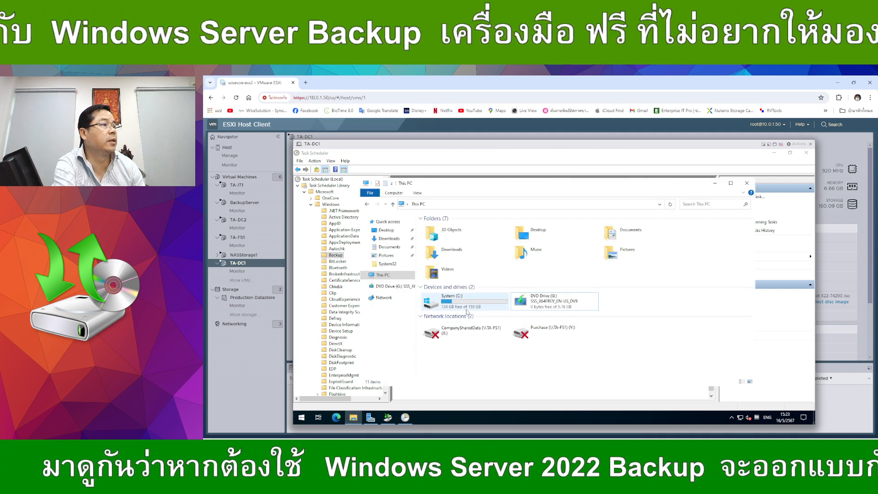
click(455, 203)
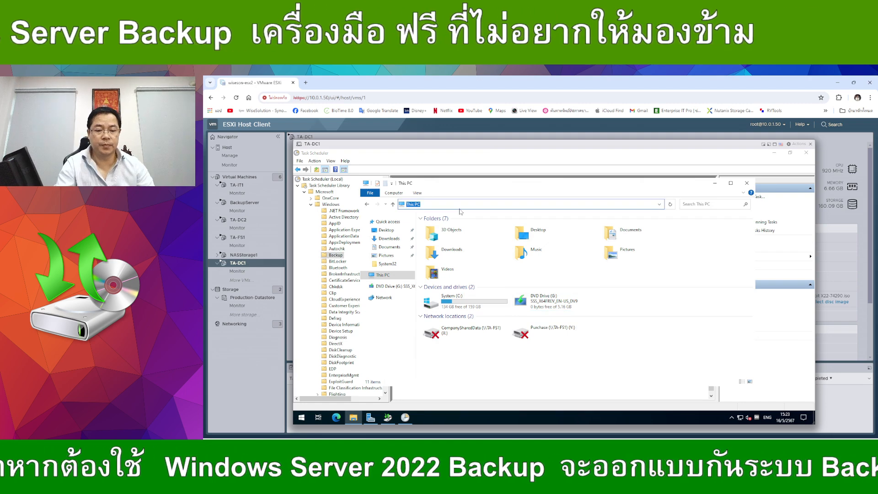
text(\\)
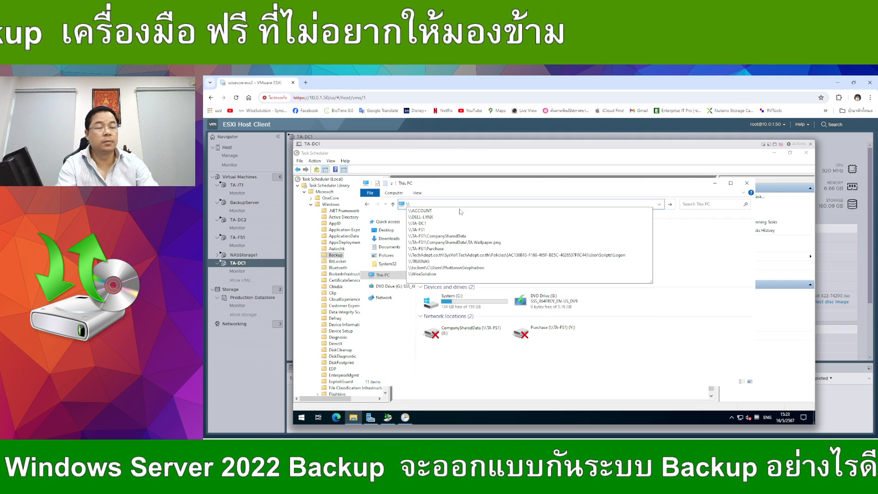
text(t)
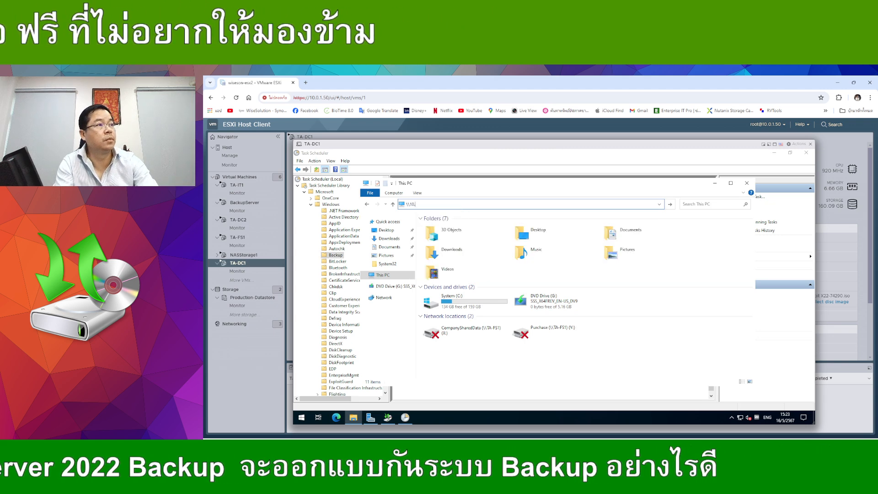
text(0.0.1.52)
key(Return)
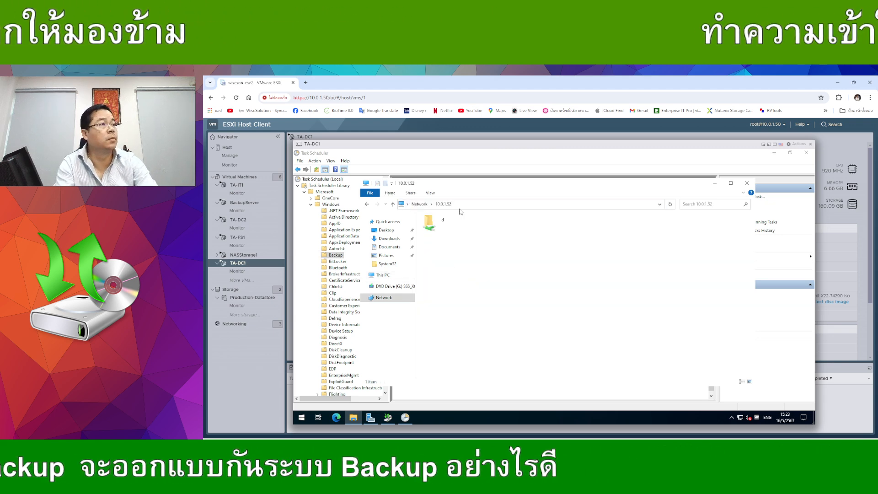
double_click(444, 225)
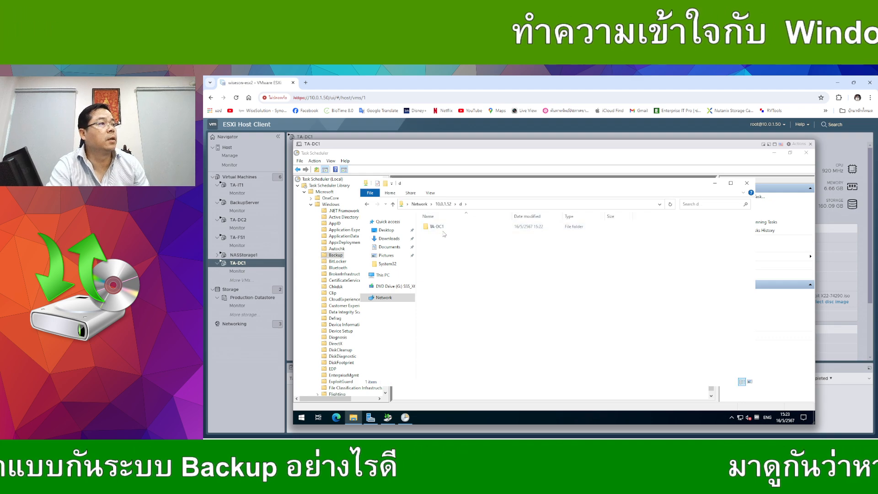
double_click(447, 228)
double_click(447, 227)
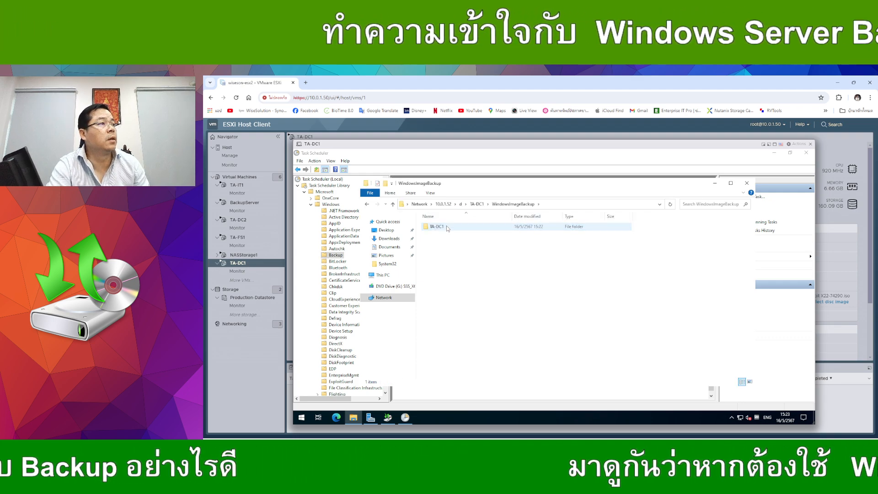
double_click(447, 227)
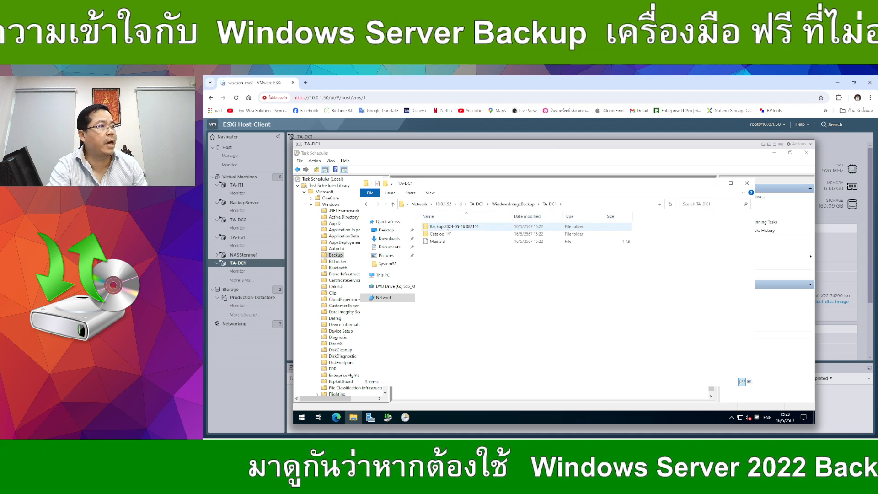
double_click(461, 227)
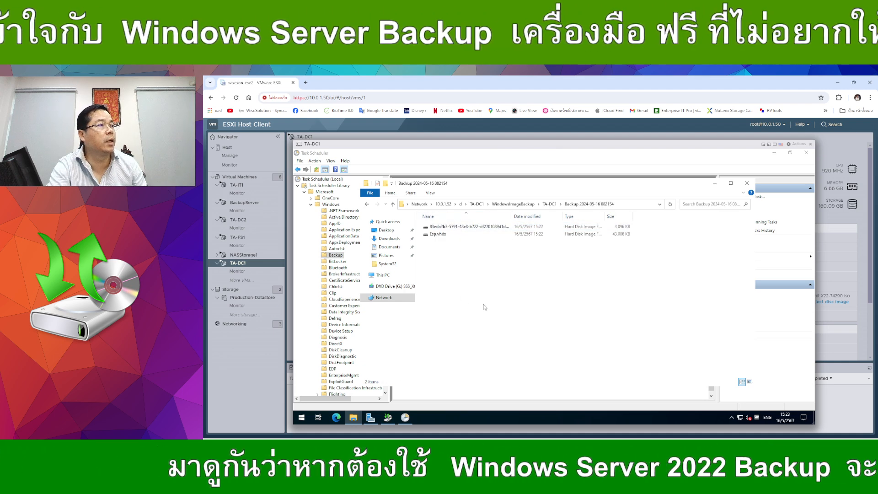
click(477, 226)
click(476, 247)
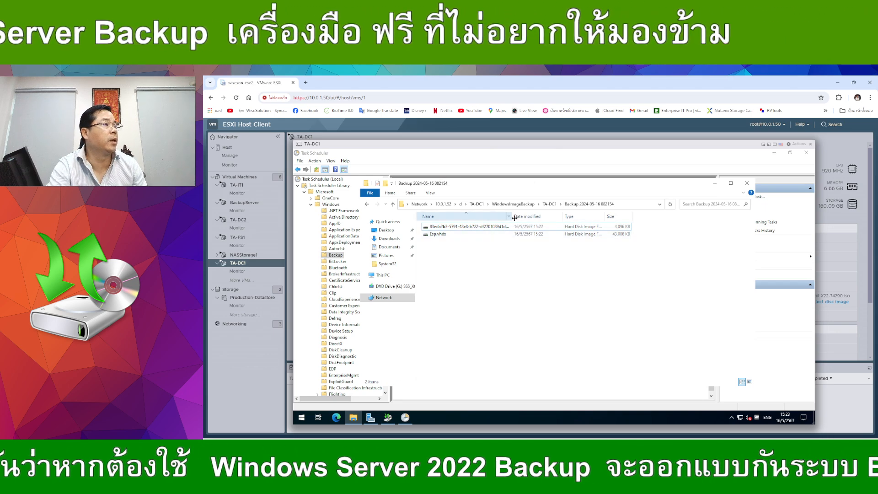
Close File Explorer, reselect the WindowsBackup task, and switch to Windows Server Backup
click(747, 183)
click(471, 189)
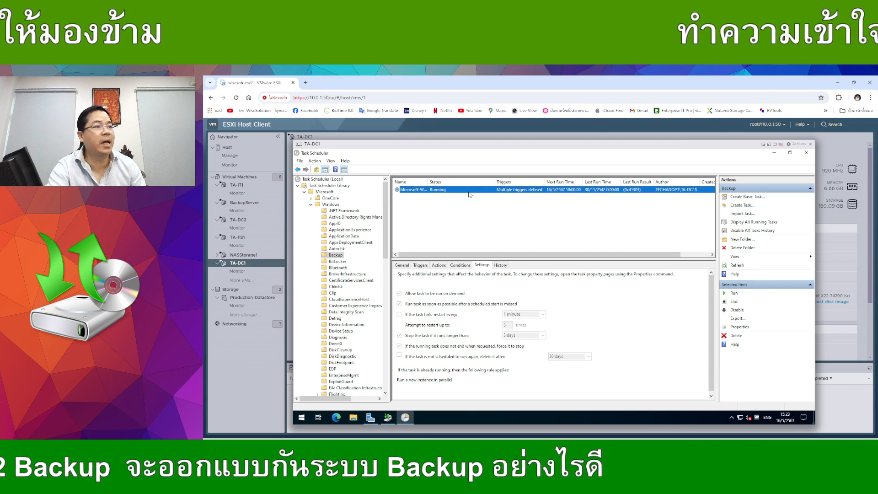
click(392, 418)
Sort the backup messages by time and view the failed 15:22 last backup's details
click(392, 209)
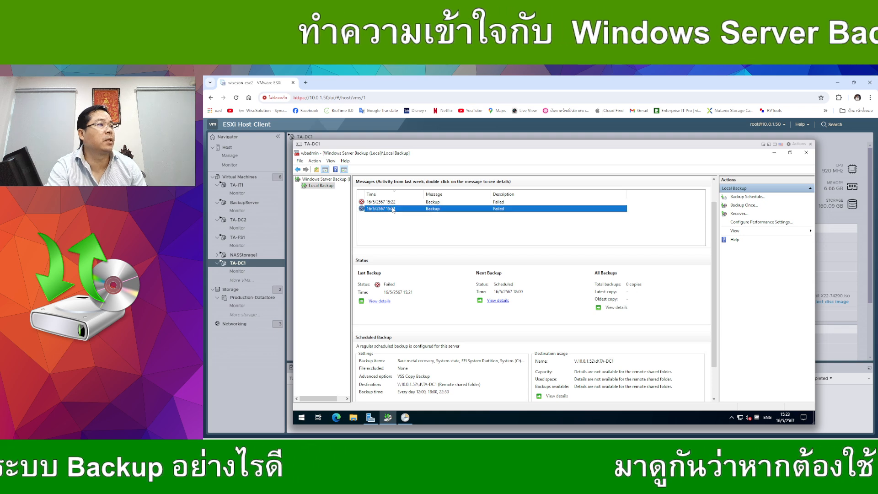
click(389, 194)
click(381, 209)
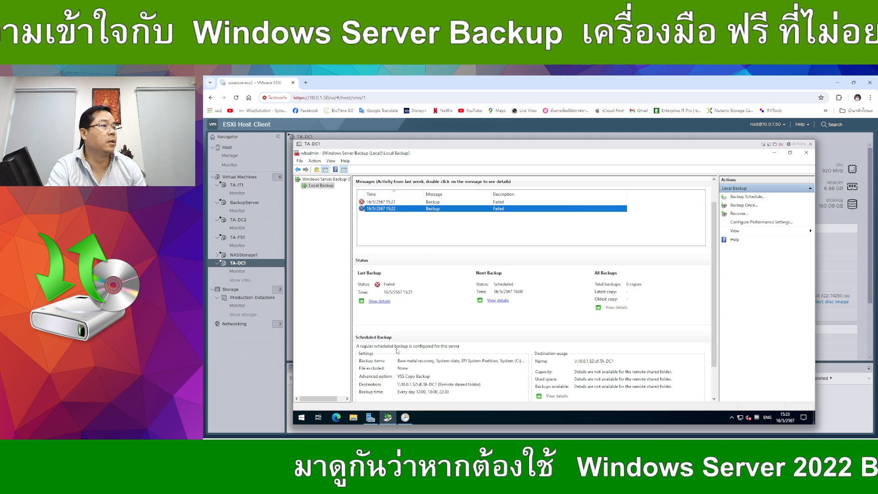
click(380, 301)
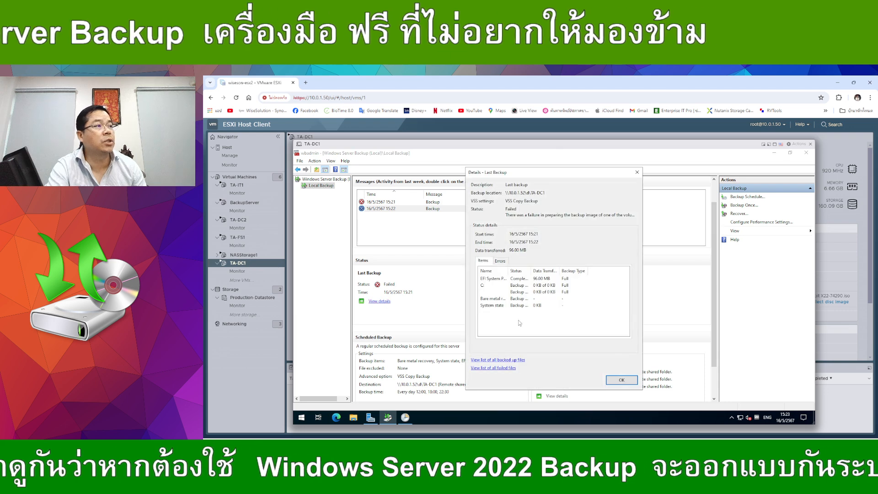
click(622, 380)
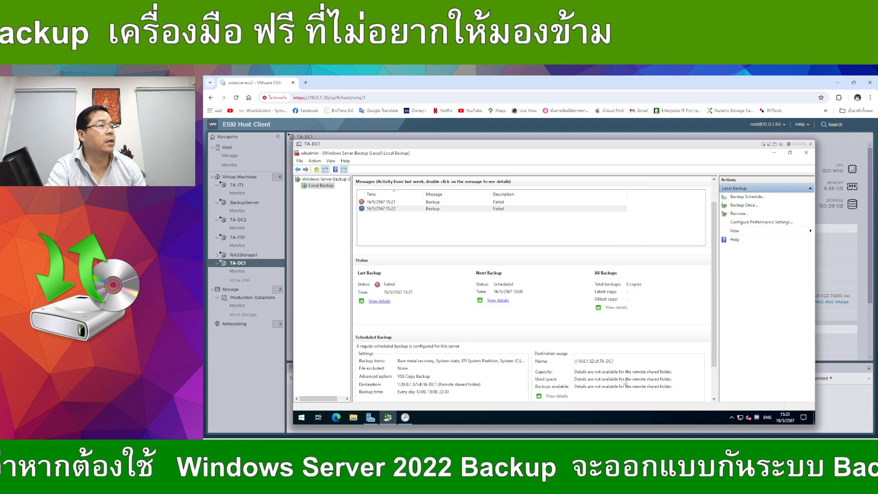
Inspect the failed 15:21 backup message's details, then close Windows Server Backup
click(374, 302)
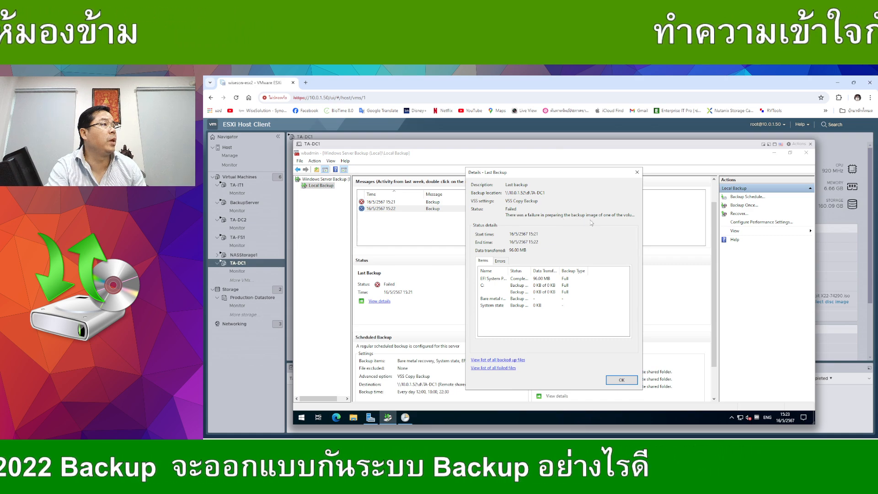
mouse_move(624, 221)
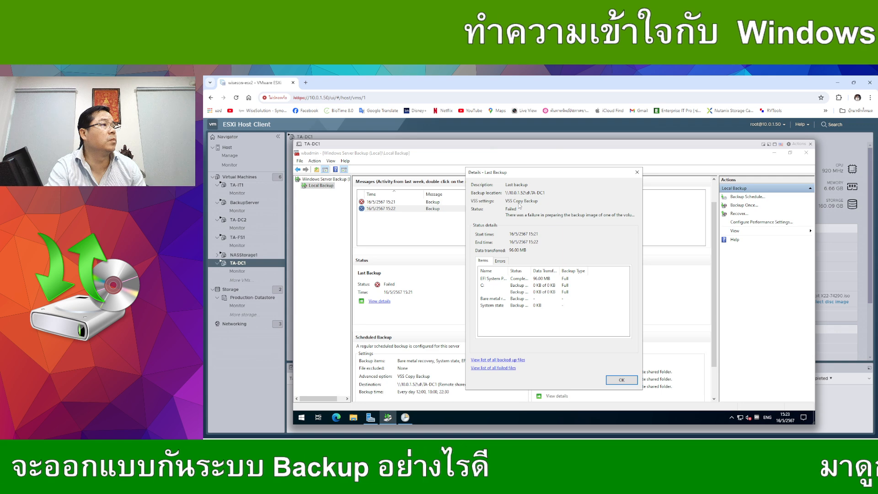
click(617, 380)
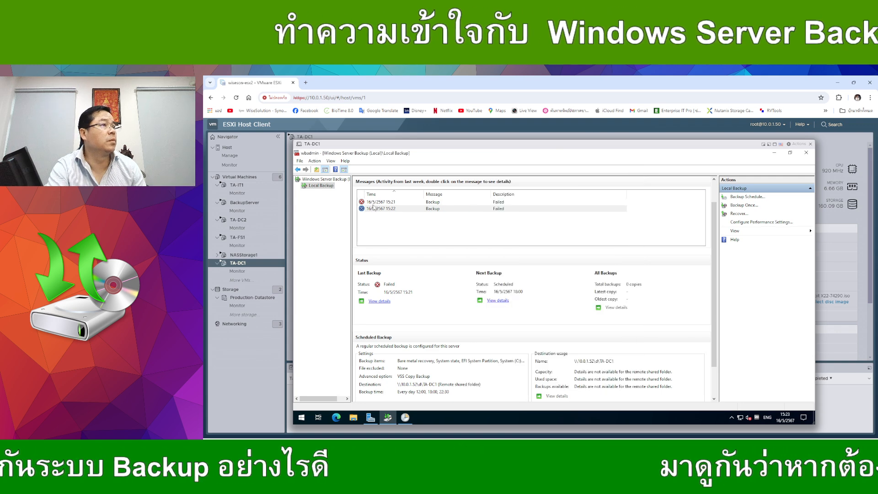
click(378, 202)
double_click(377, 203)
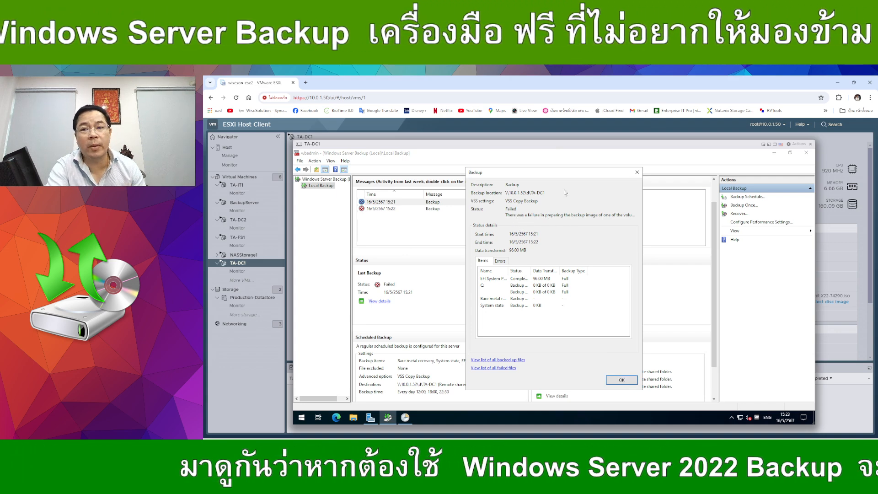
click(611, 376)
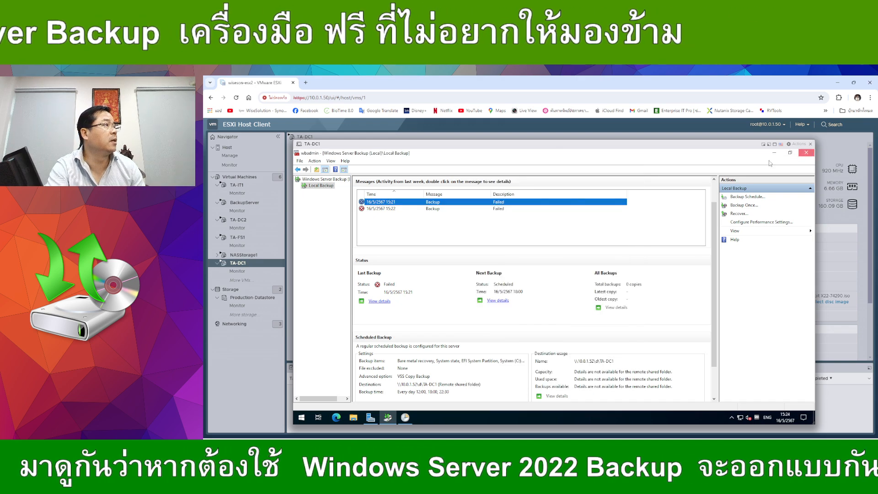
click(806, 153)
Recheck the WindowsBackup task's properties and refresh the task list to update its last run
click(541, 229)
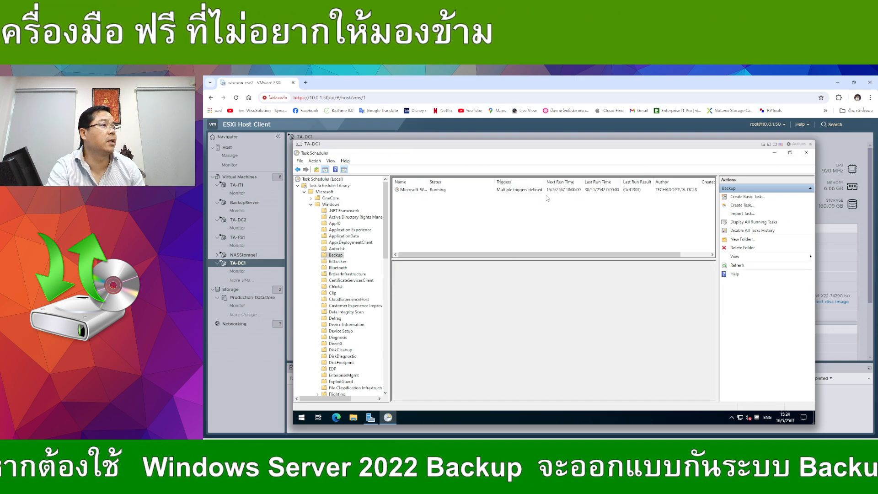
click(548, 190)
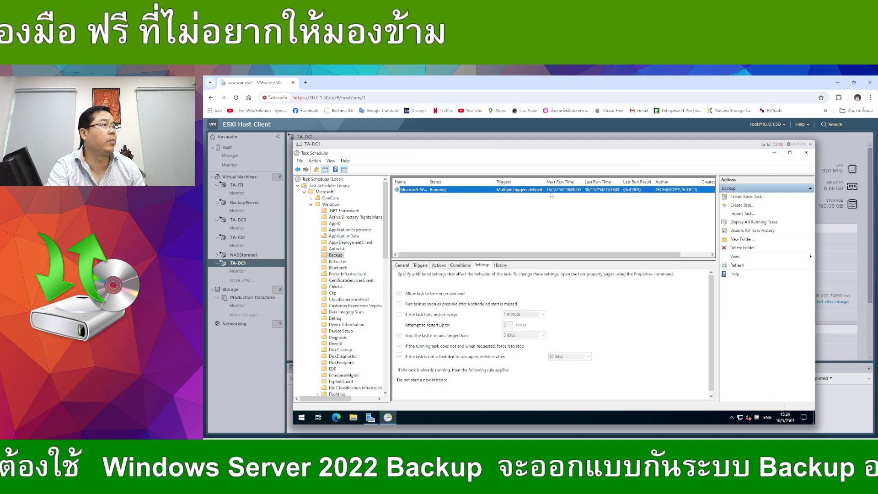
double_click(484, 190)
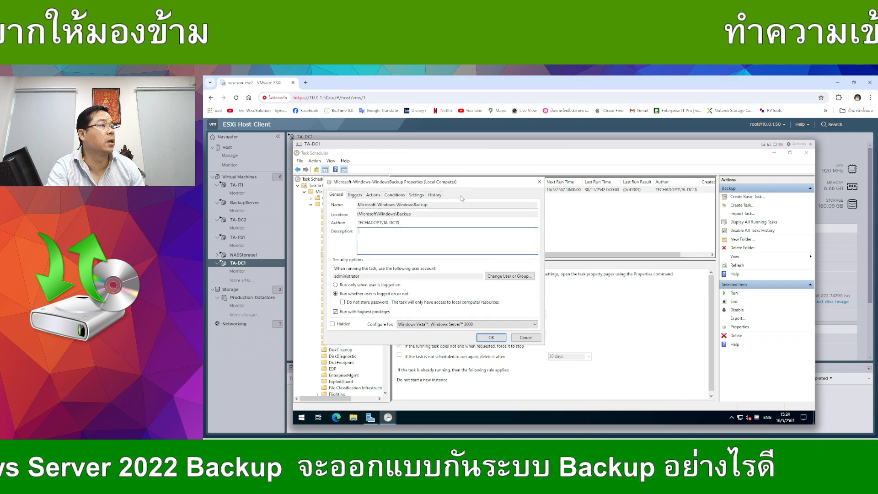
click(540, 181)
click(740, 266)
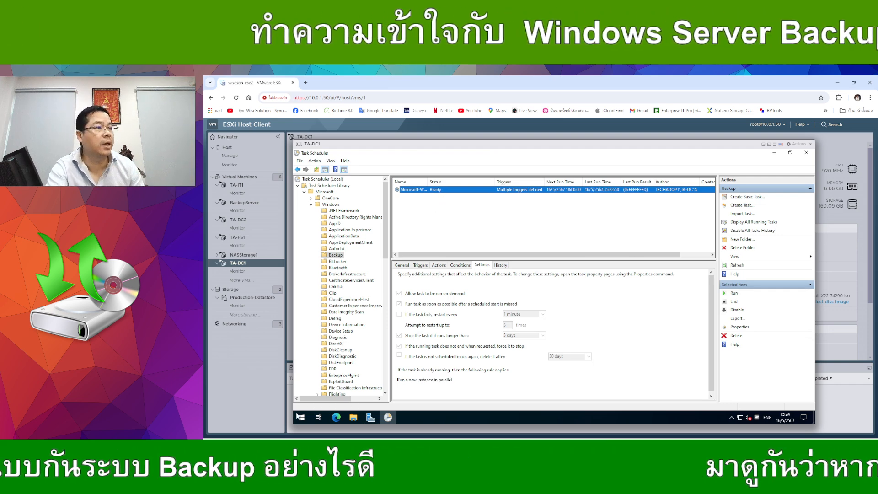
Restart the server, passing the shutdown reason and signed-in users prompts
click(301, 417)
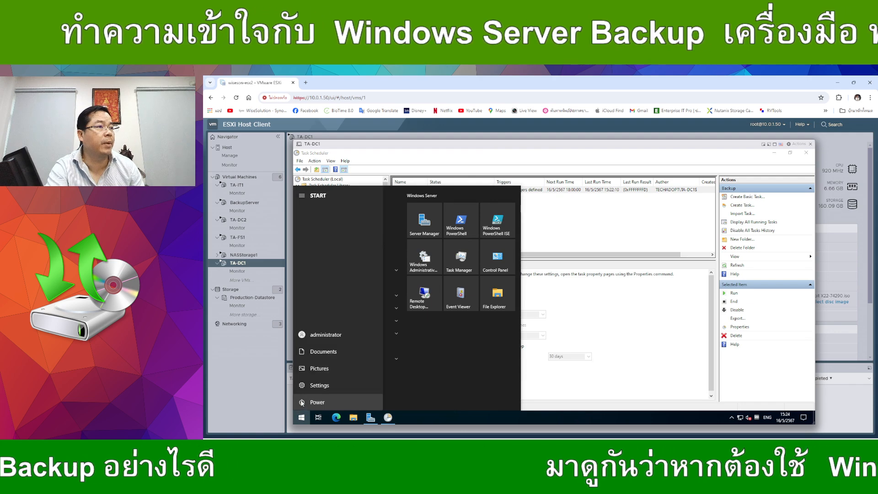
click(302, 402)
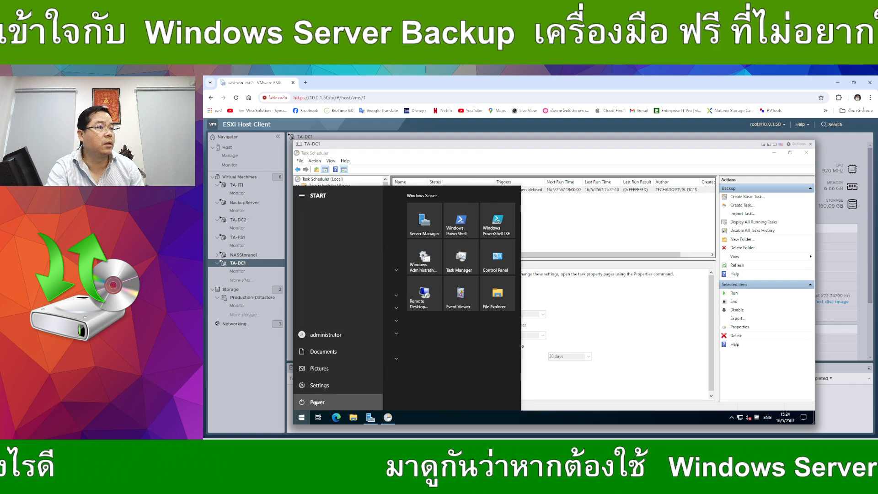
click(318, 373)
click(396, 383)
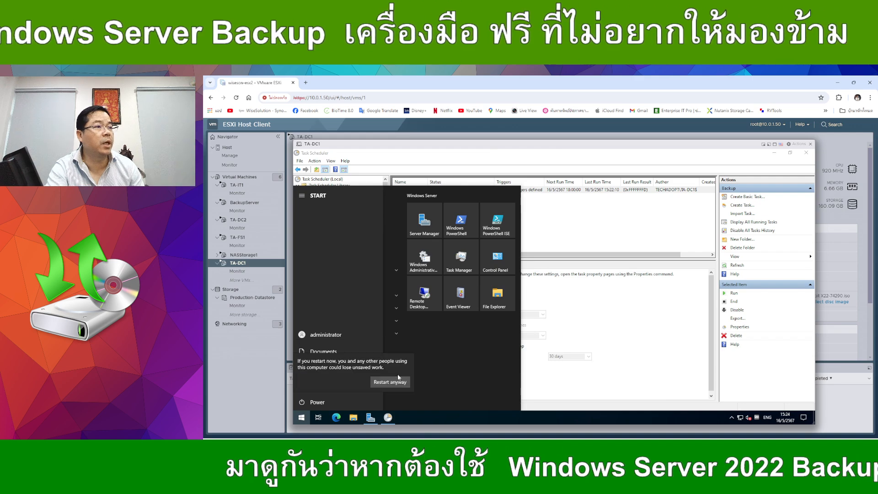
click(390, 382)
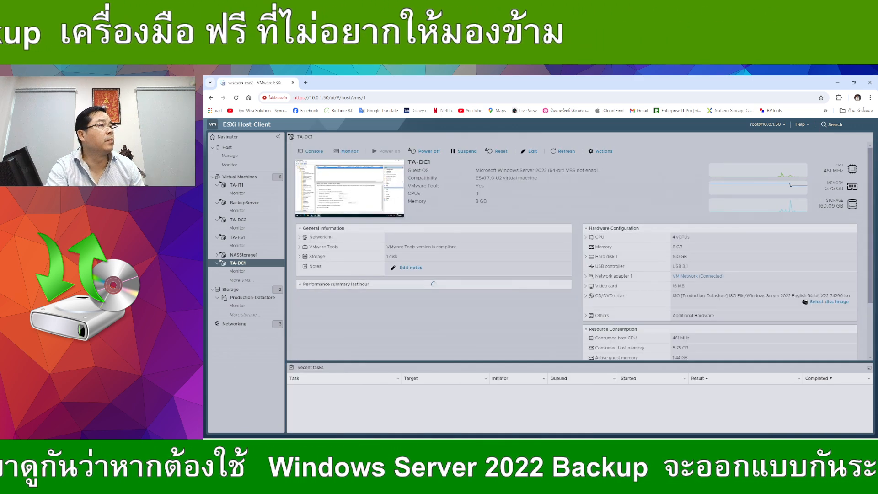
Open the TA-DC2 virtual machine's console and its console commands list
click(238, 219)
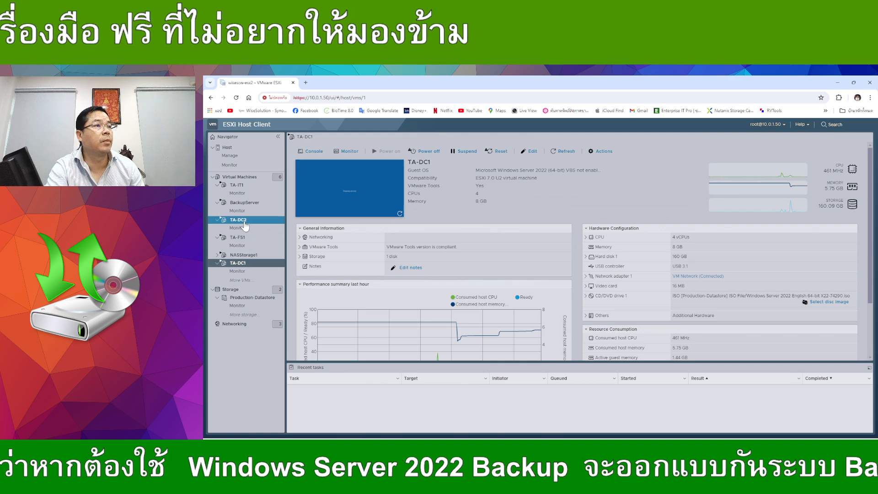
click(330, 194)
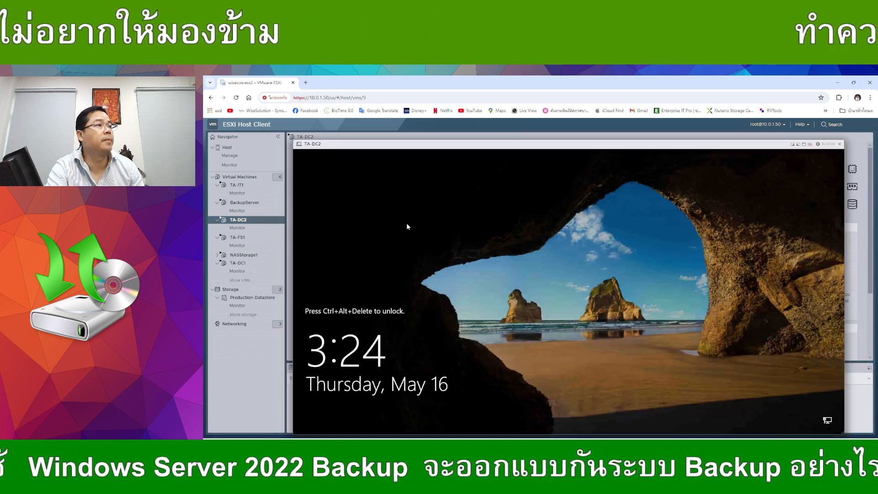
click(826, 144)
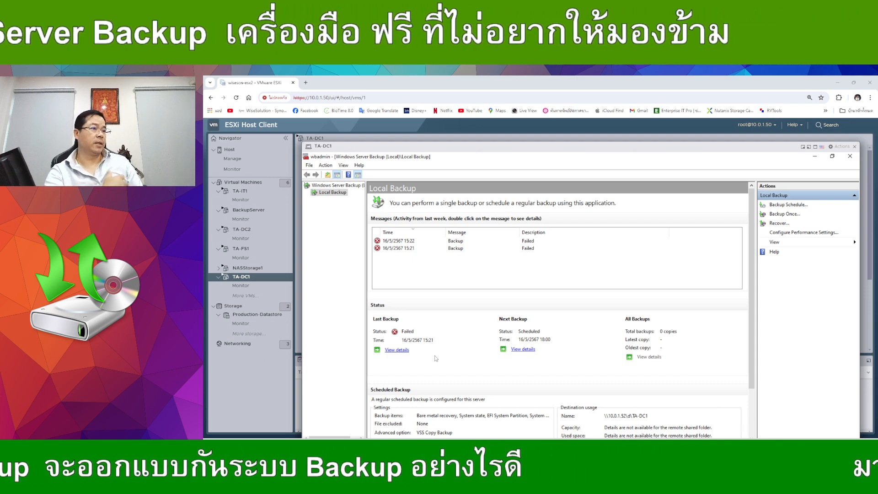
Review the 15:22 and 15:21 failed messages, then start and cancel the Local Backup recovery wizard
click(410, 242)
click(403, 248)
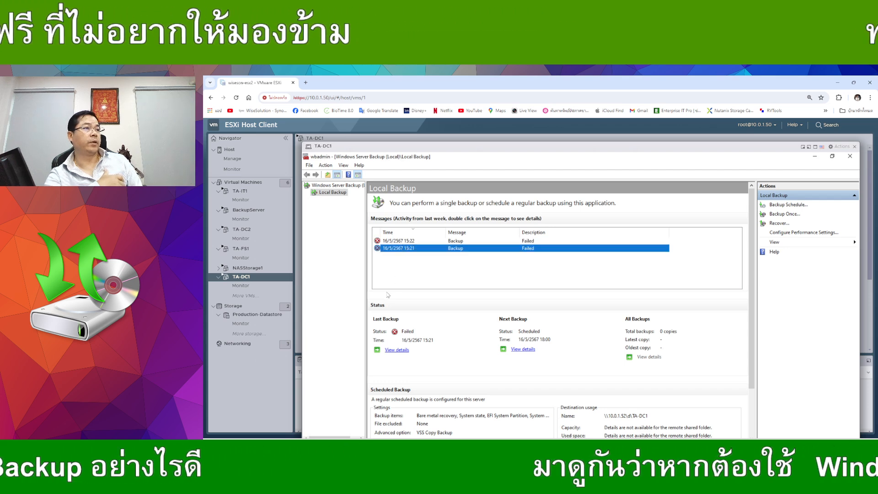
right_click(328, 194)
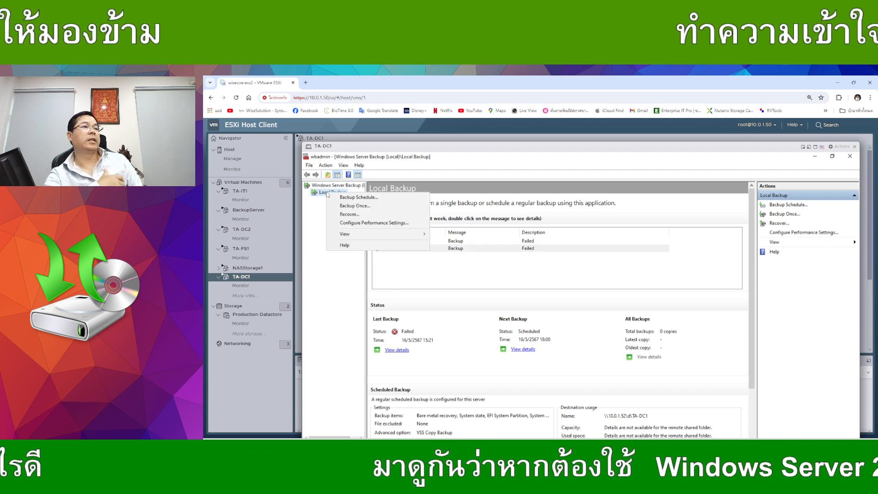
click(352, 215)
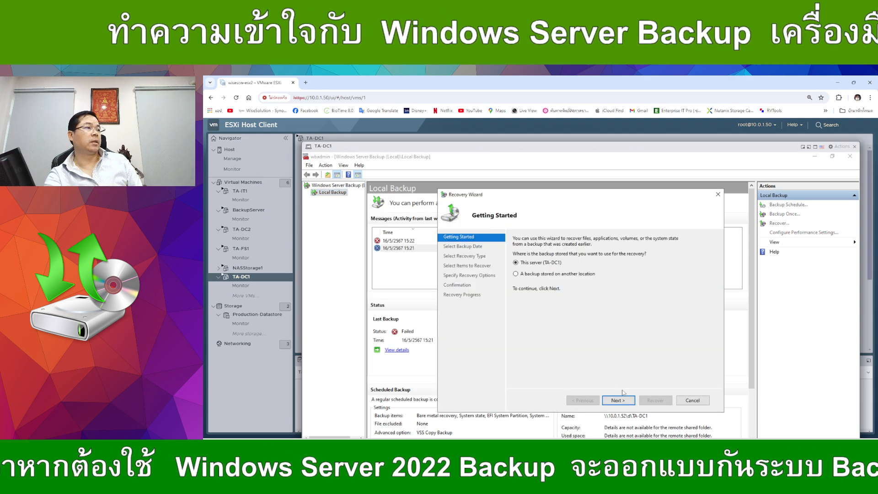
click(693, 401)
Make the TA-DC1 console fill the screen
scroll(597, 406, down, 2)
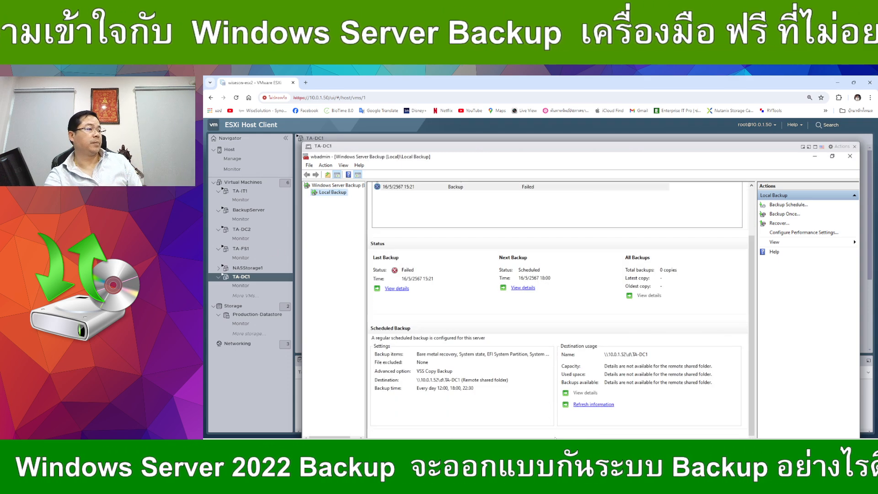
scroll(597, 407, up, 1)
mouse_move(557, 447)
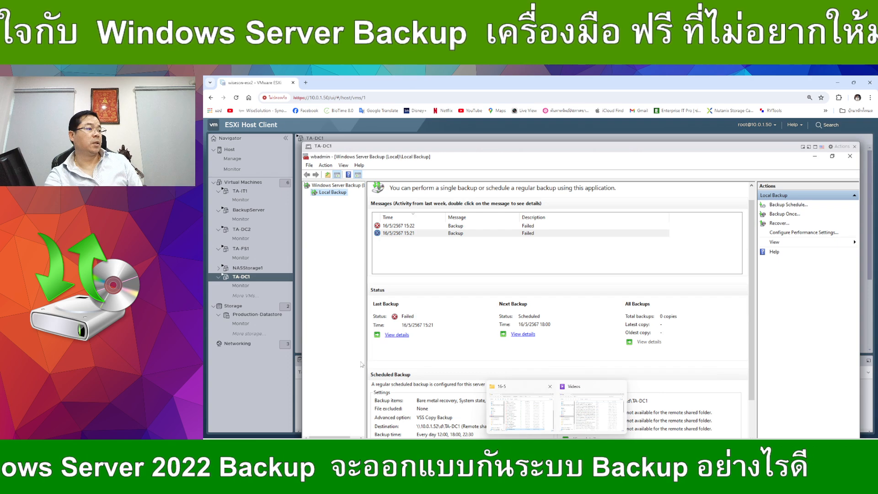
double_click(396, 146)
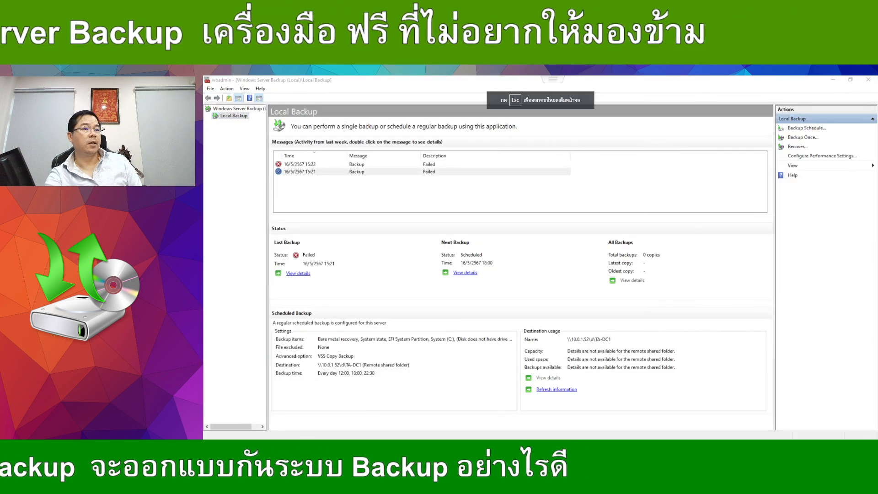
Launch Task Scheduler by searching 'task' and expand Library > Microsoft > Windows > Backup
key(super)
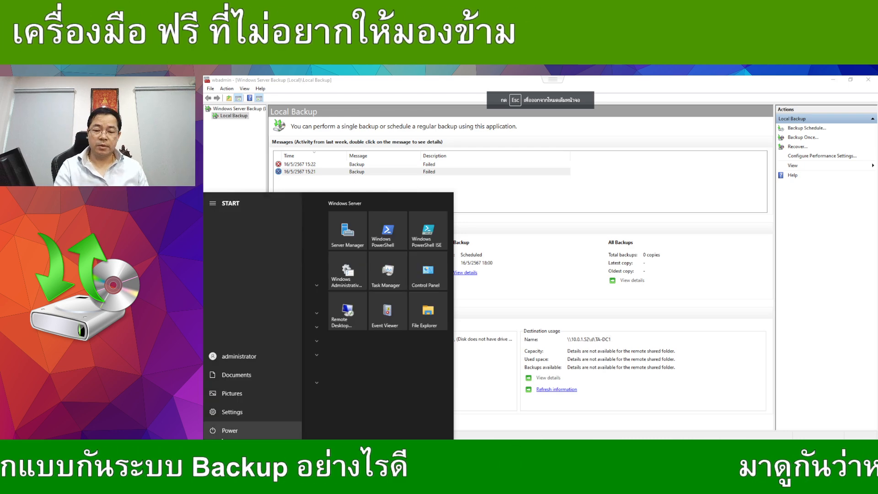
text(tas)
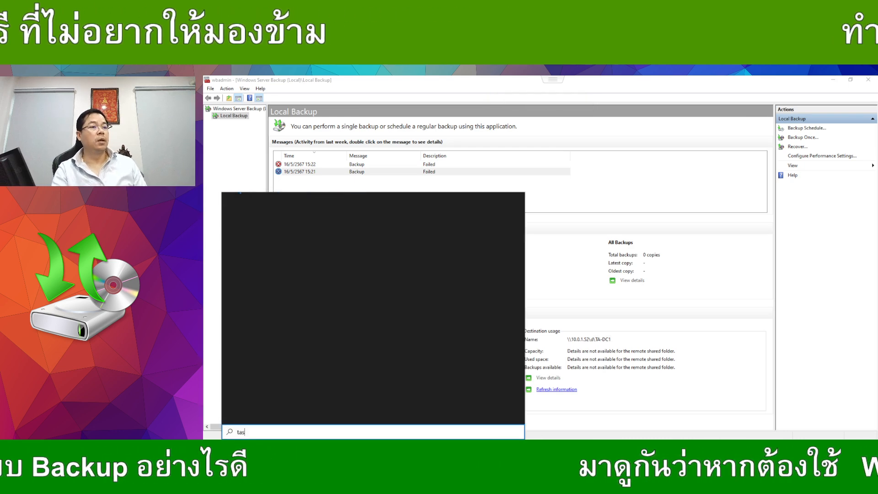
text(k)
click(279, 239)
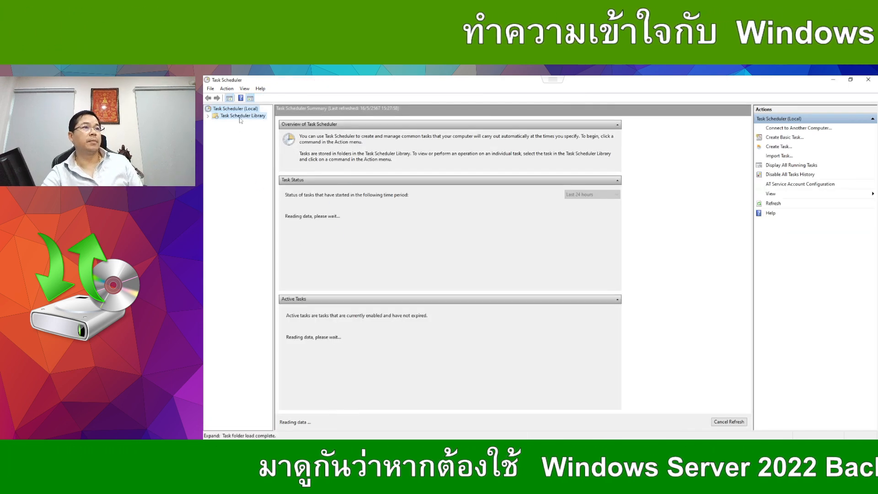
double_click(240, 116)
double_click(238, 123)
double_click(242, 136)
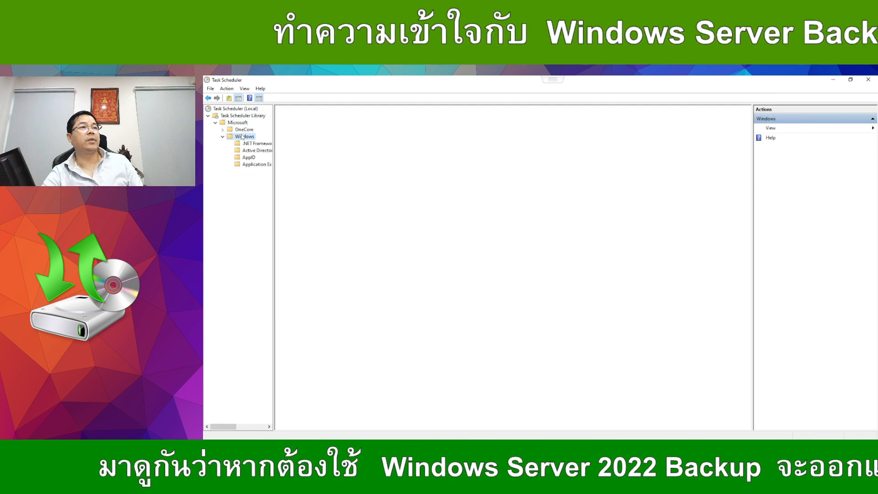
double_click(249, 193)
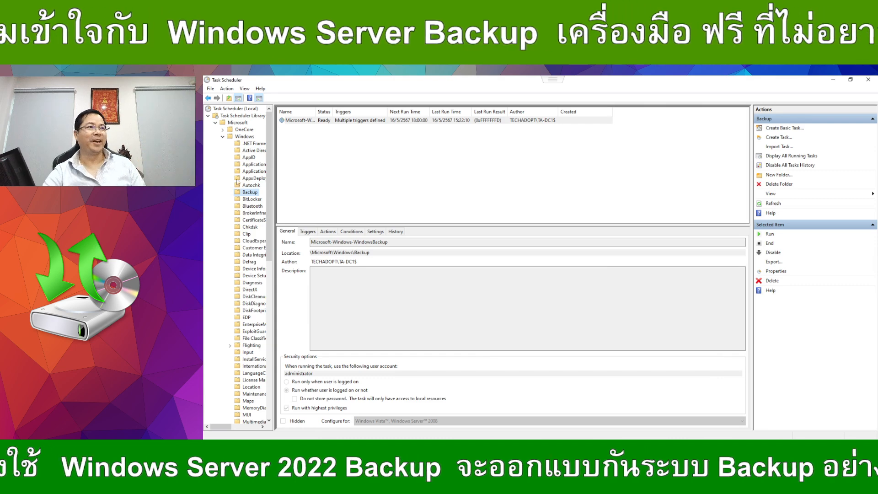
Run the Microsoft-Windows-WindowsBackup task after checking its action and three daily triggers, then refresh its status
click(378, 121)
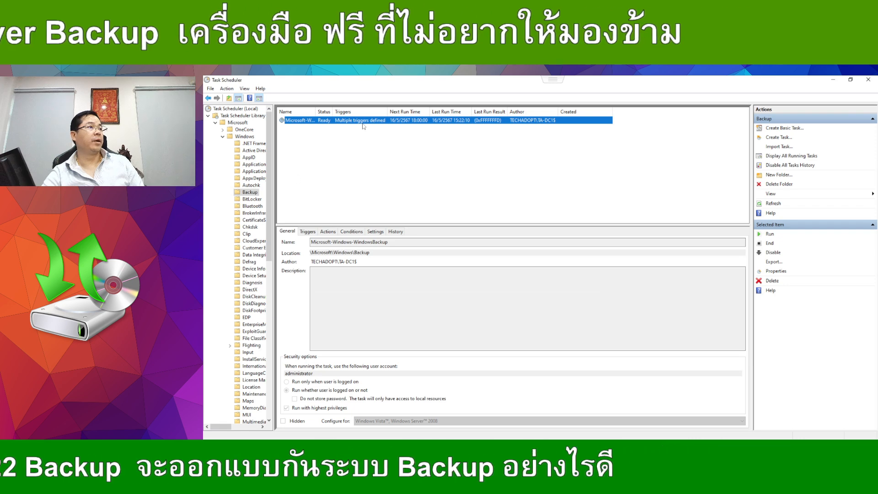
click(328, 231)
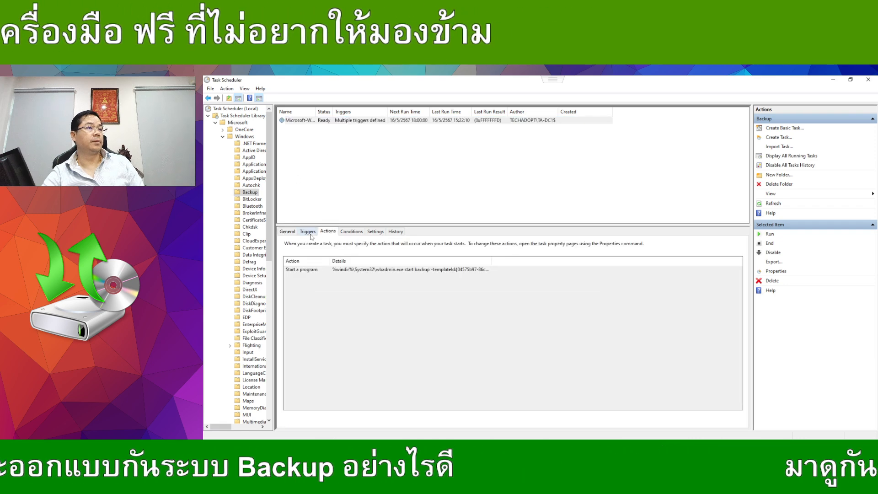
click(308, 232)
right_click(330, 120)
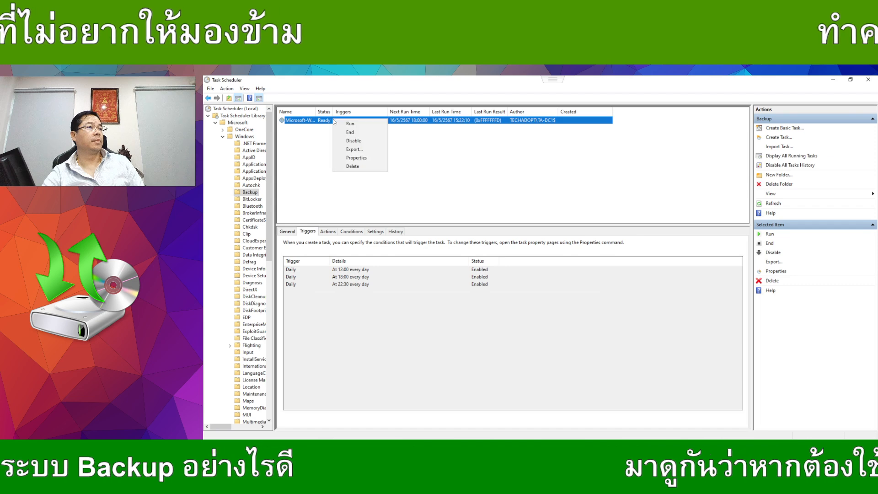
click(356, 124)
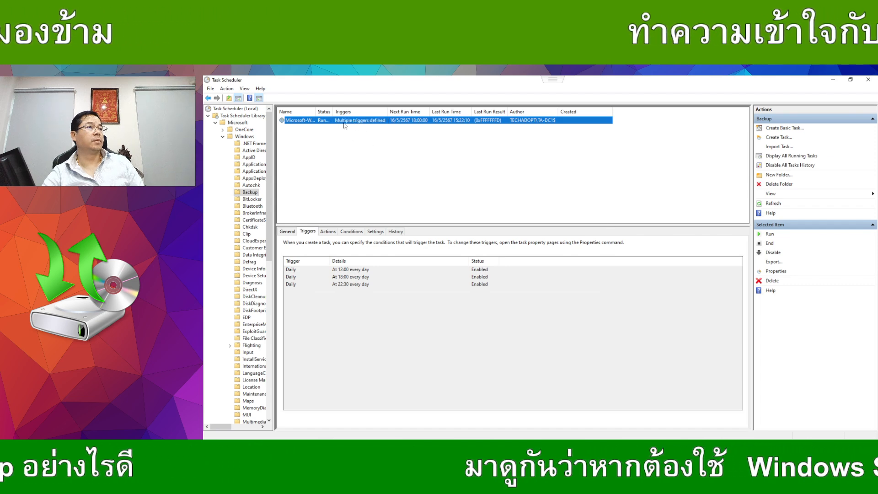
drag(333, 111, 462, 187)
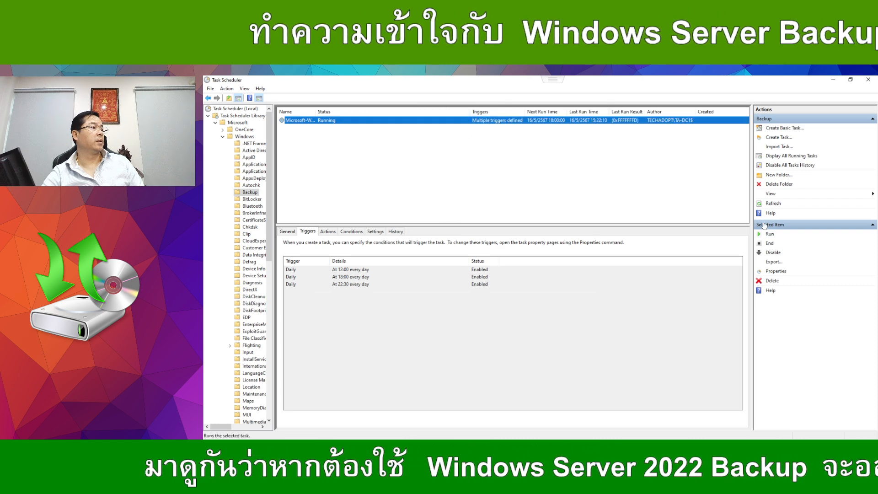
click(773, 203)
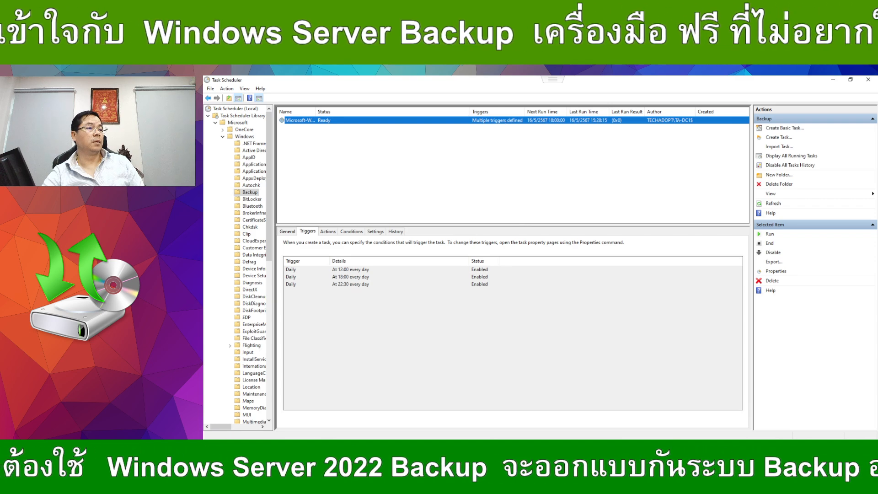
click(315, 446)
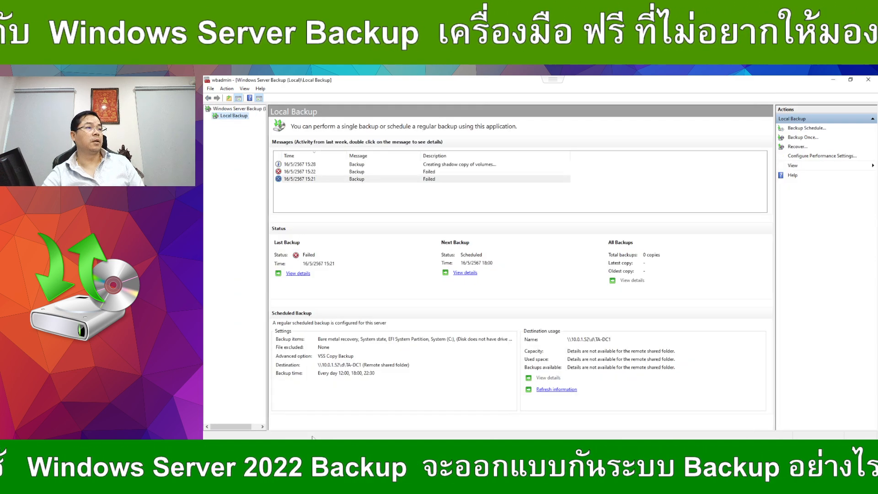
Open the Progress window of the running 15:28 backup to \\10.0.1.52\d\TA-DC1
click(325, 165)
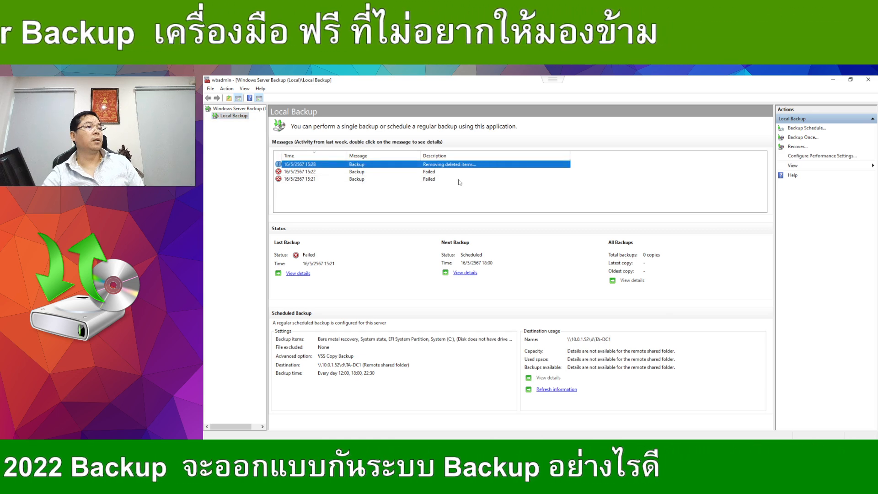
click(360, 174)
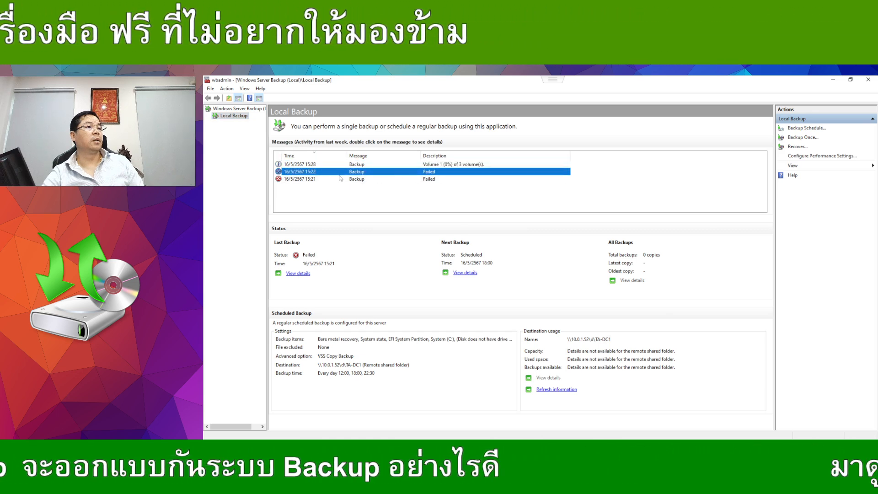
click(406, 165)
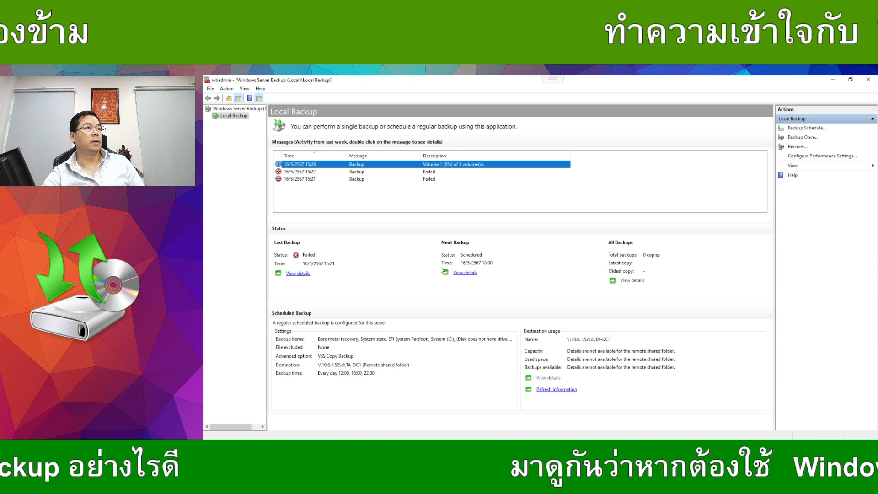
double_click(386, 165)
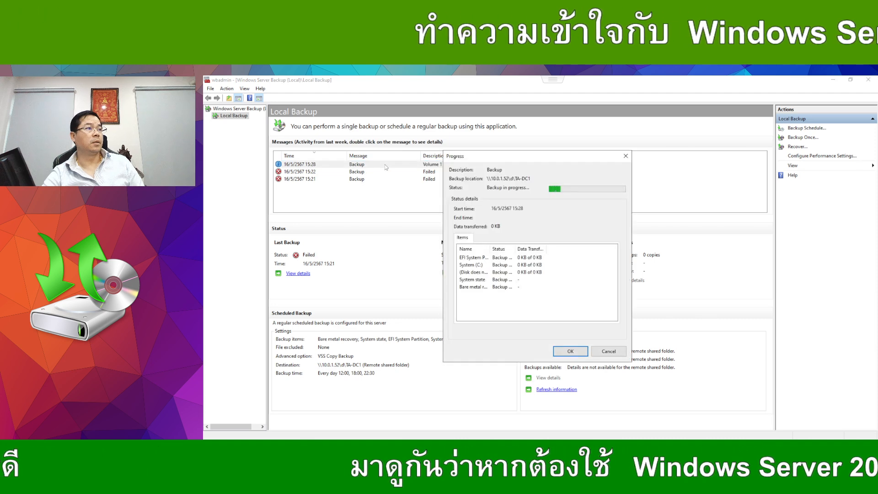
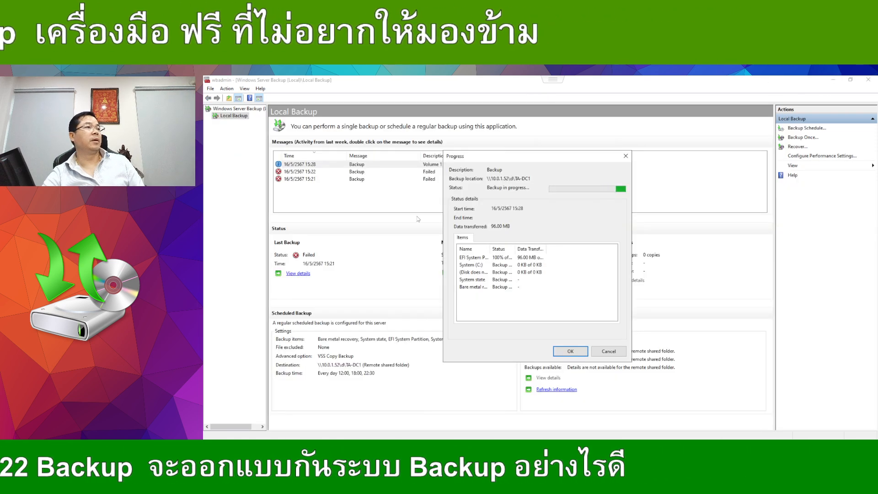
Move the TA-DC1 backup progress window aside to read its messages, then bring up File Explorer
drag(473, 157, 435, 198)
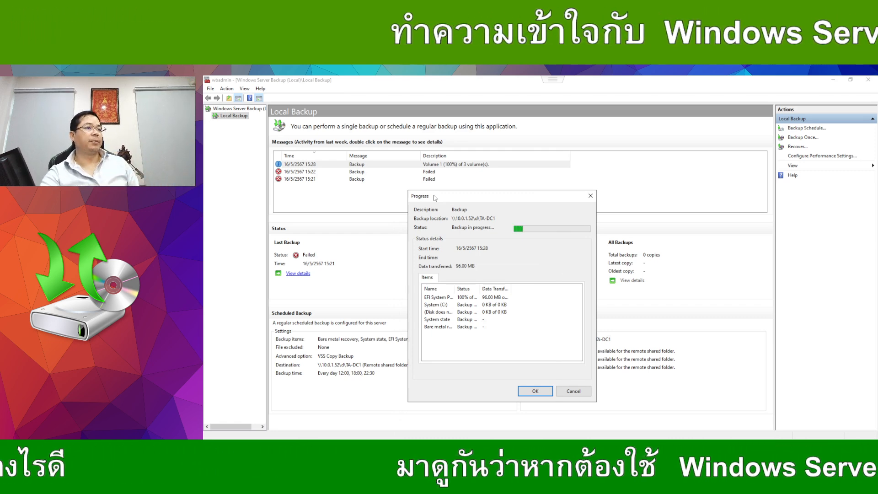
click(278, 447)
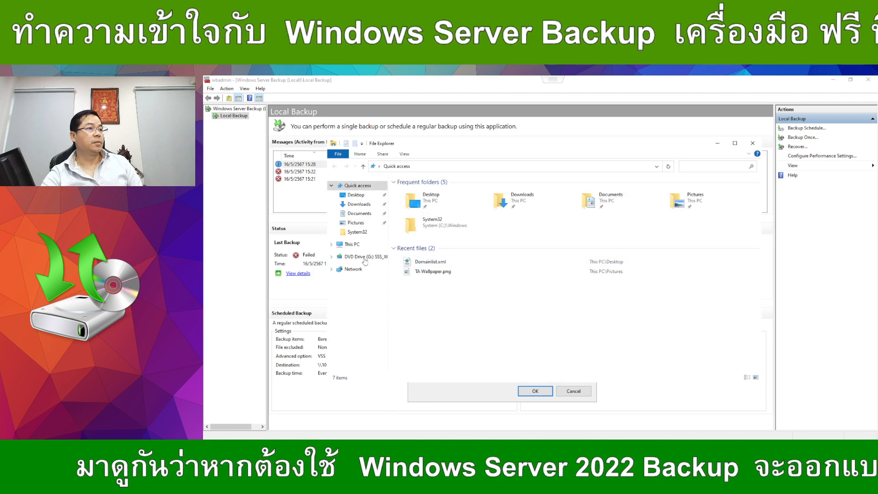
click(359, 257)
click(356, 269)
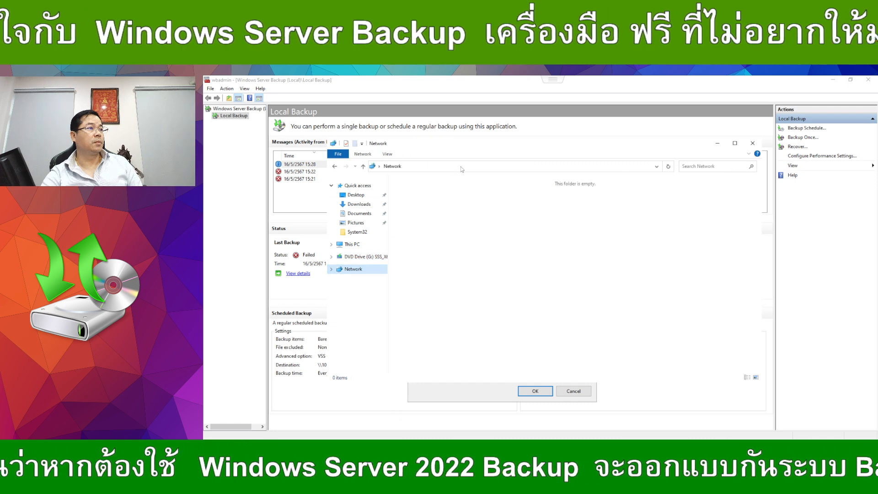
click(461, 167)
text(\\)
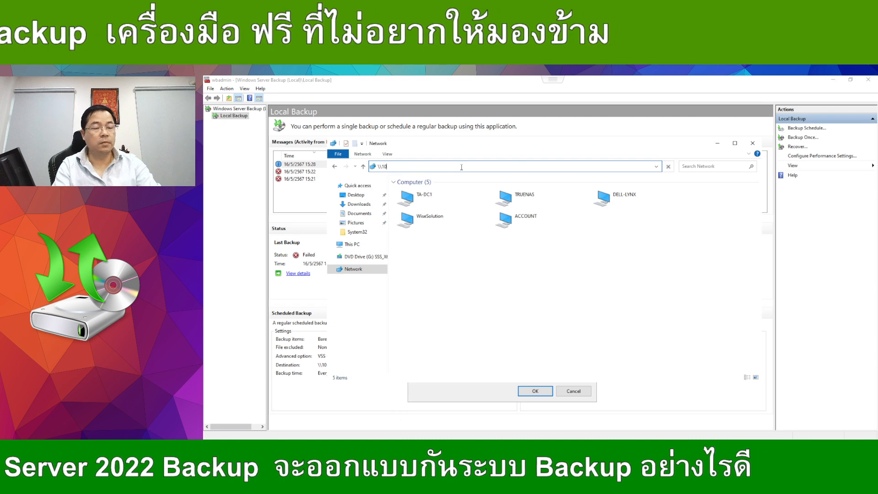
text(10)
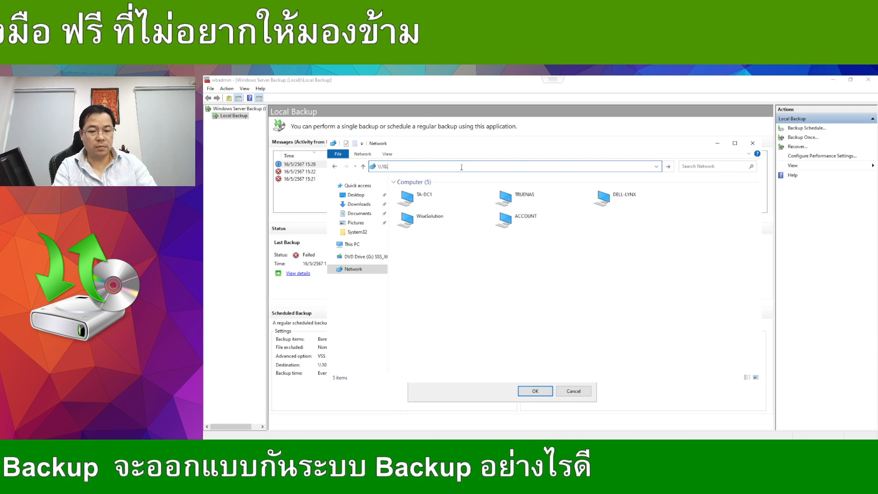
text(.0.1.52)
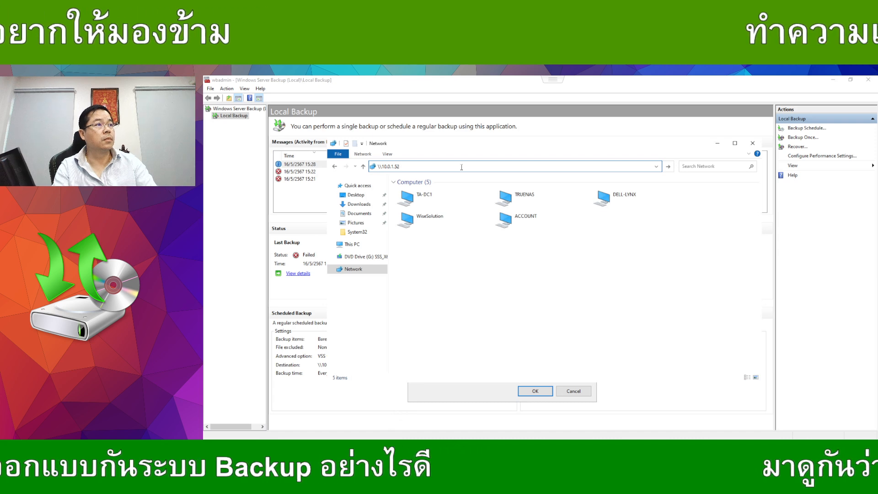
key(Return)
double_click(424, 190)
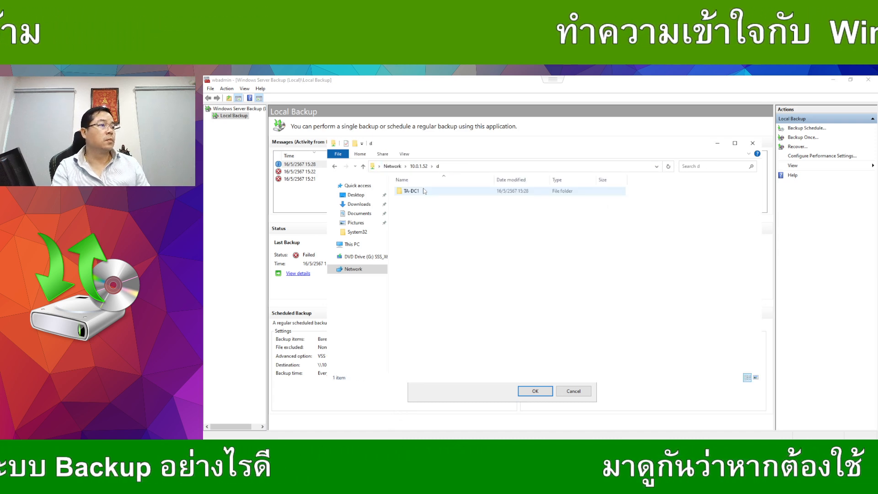
double_click(426, 191)
double_click(429, 192)
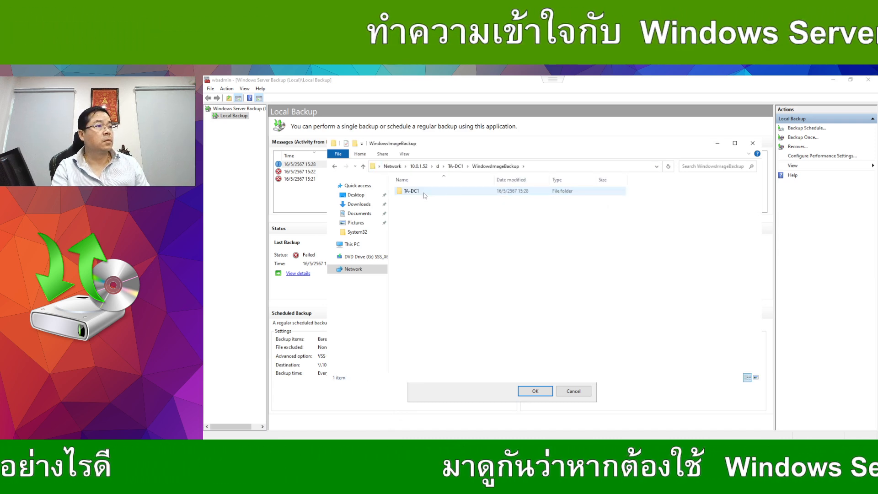
double_click(424, 192)
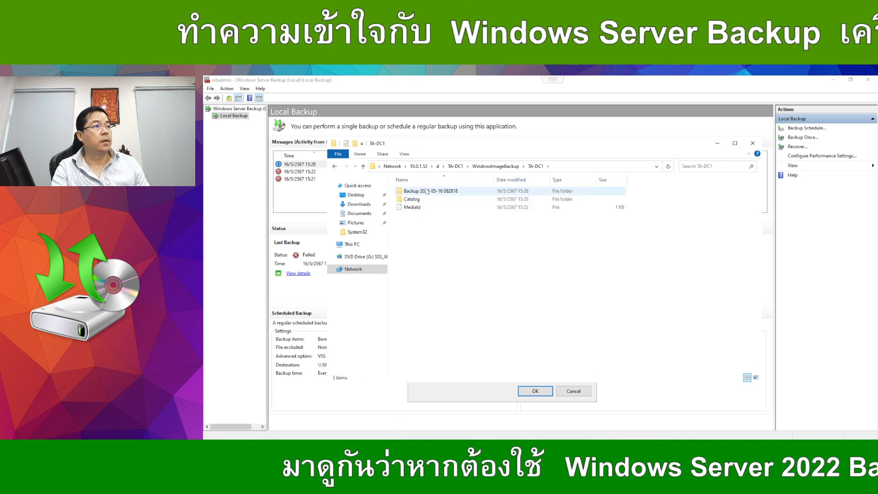
click(437, 192)
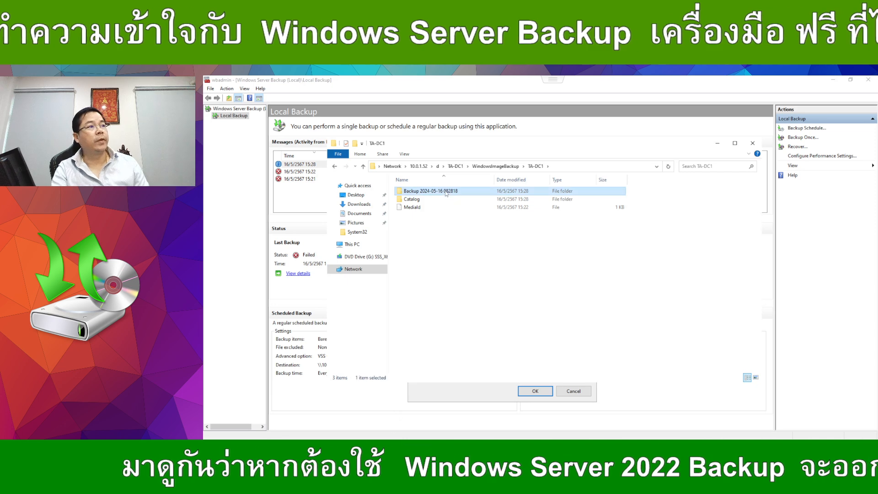
double_click(446, 192)
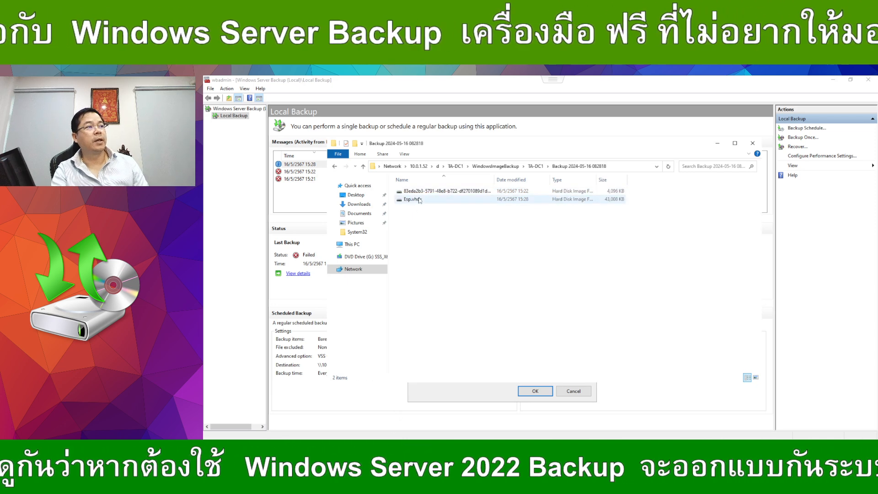
Recentre the backup progress window, exit full screen and close the TA-DC1 console
click(458, 400)
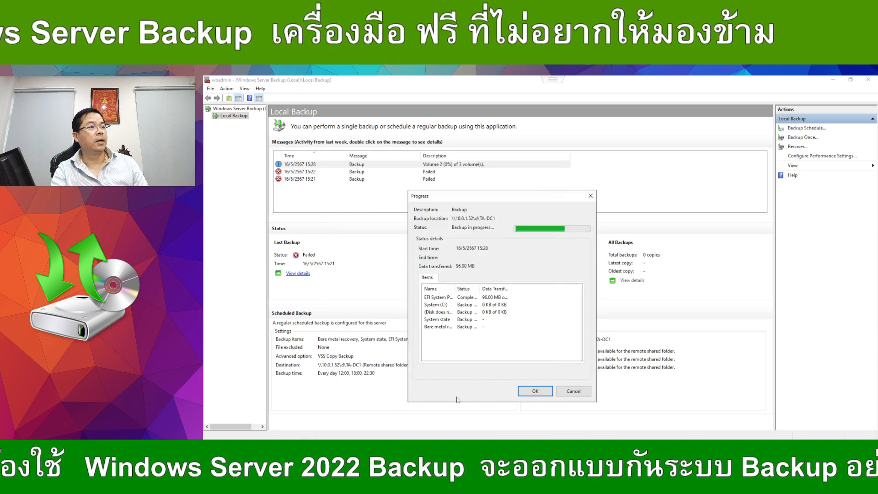
drag(424, 196, 400, 161)
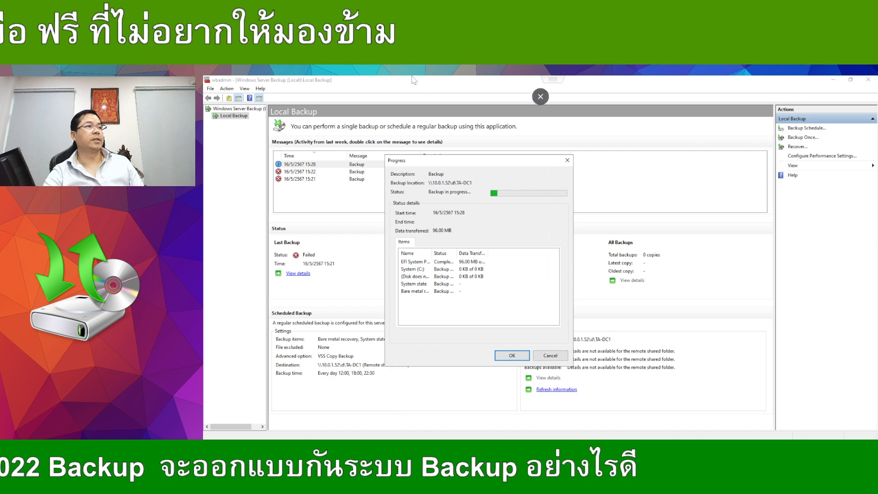
click(540, 97)
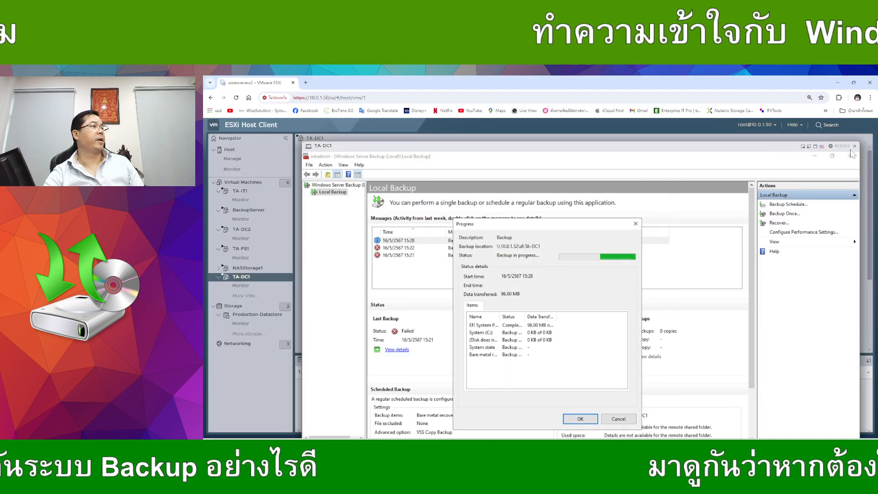
click(855, 146)
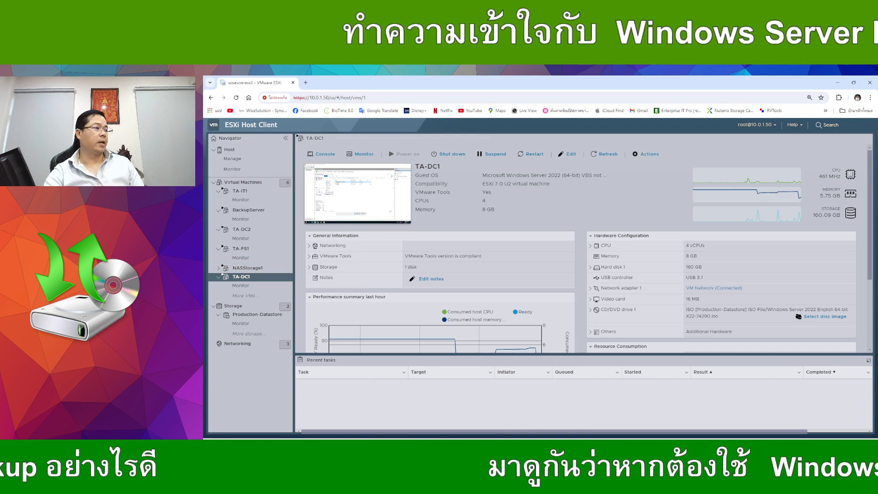
In the backup diagram slide show, draw a pen check mark beside the top Domain Controller
mouse_move(664, 447)
click(702, 411)
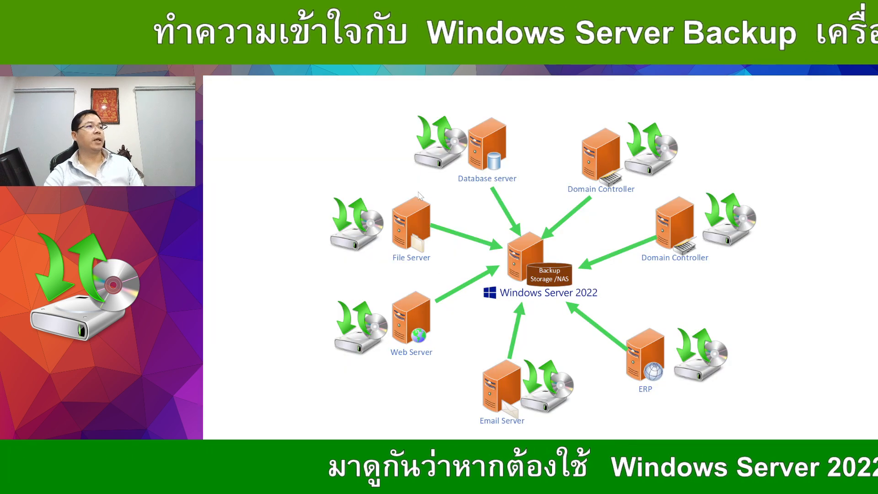
right_click(531, 129)
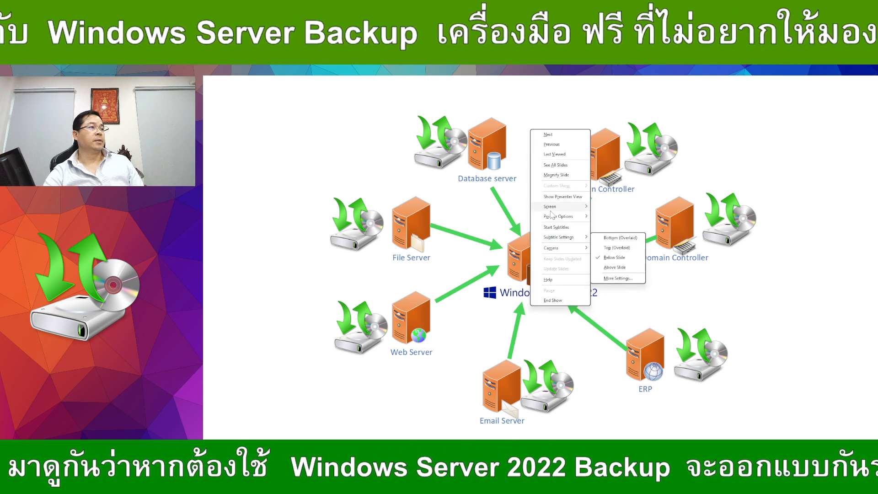
mouse_move(551, 211)
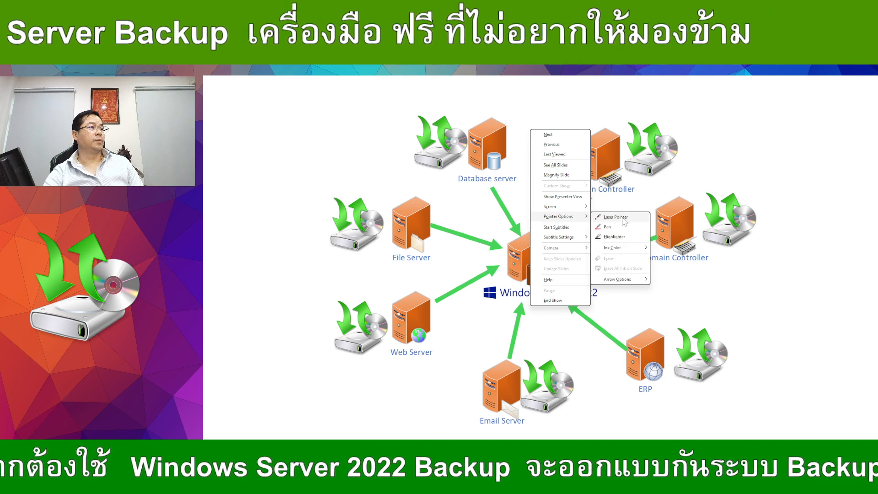
click(608, 226)
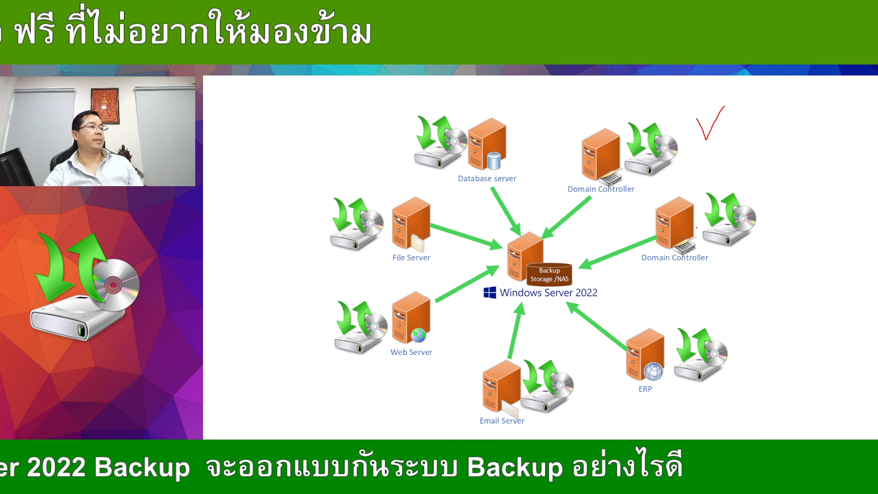
drag(709, 227, 761, 180)
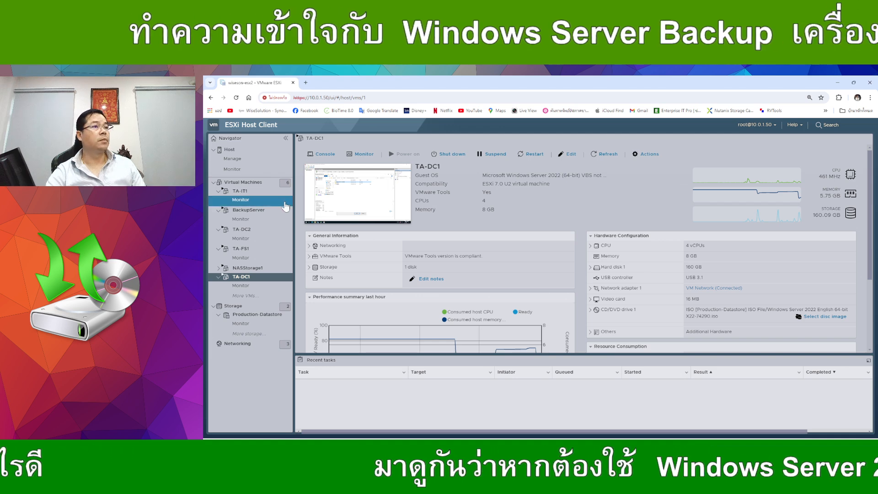
Open TA-DC2's remote console and send it Ctrl-Alt-Delete from the console actions
click(241, 229)
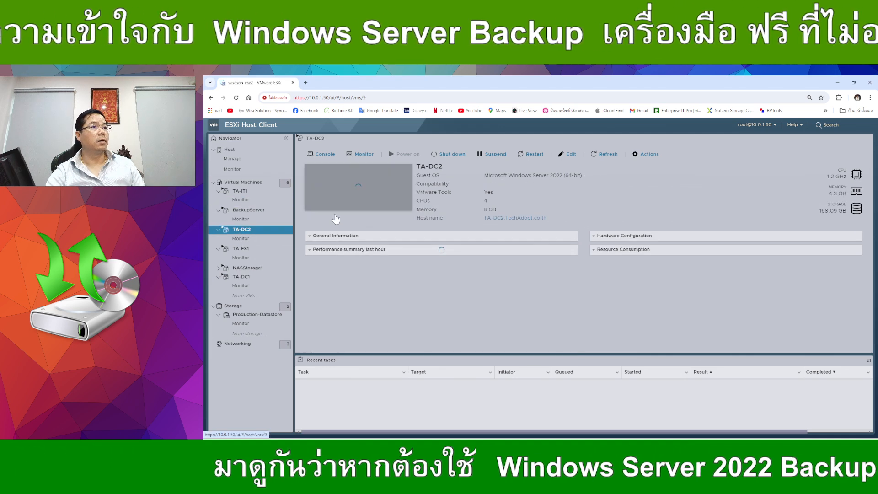
click(343, 199)
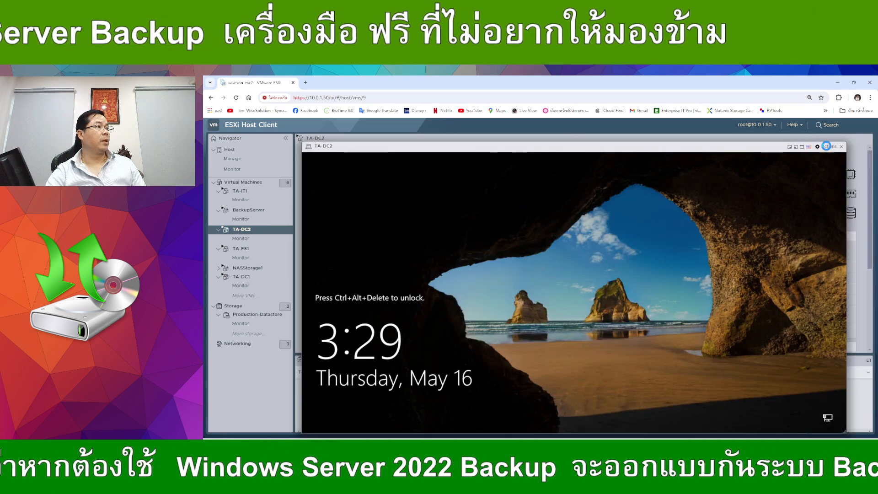
click(824, 147)
click(638, 196)
drag(635, 151, 596, 143)
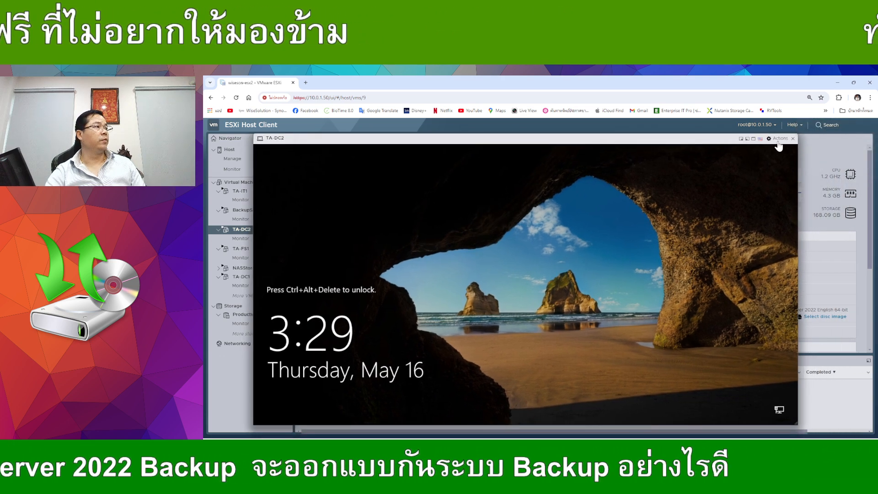
click(779, 143)
click(673, 215)
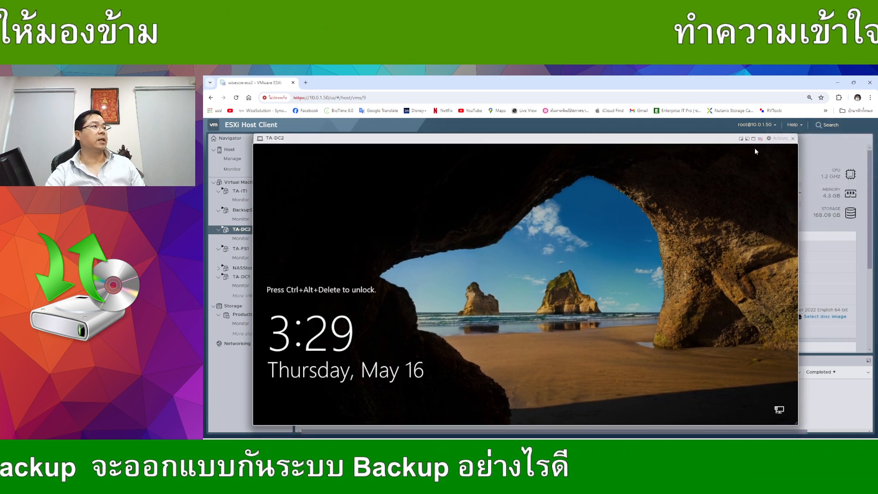
click(778, 138)
mouse_move(768, 213)
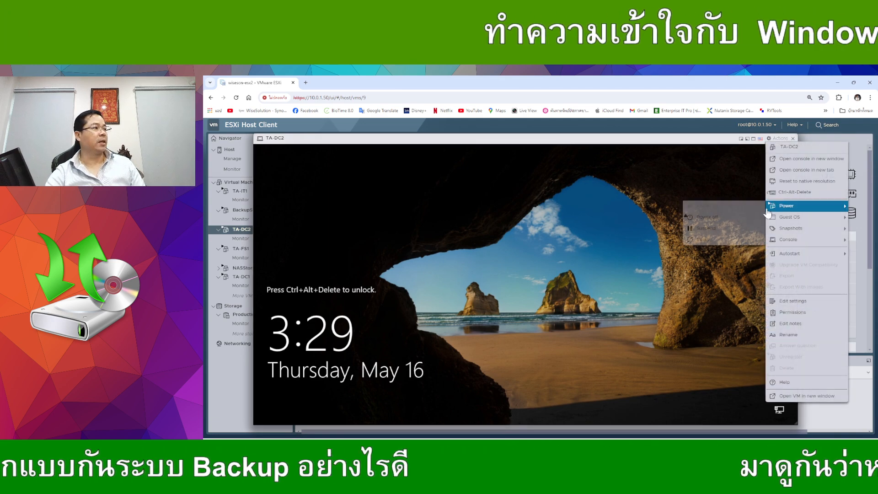
click(775, 193)
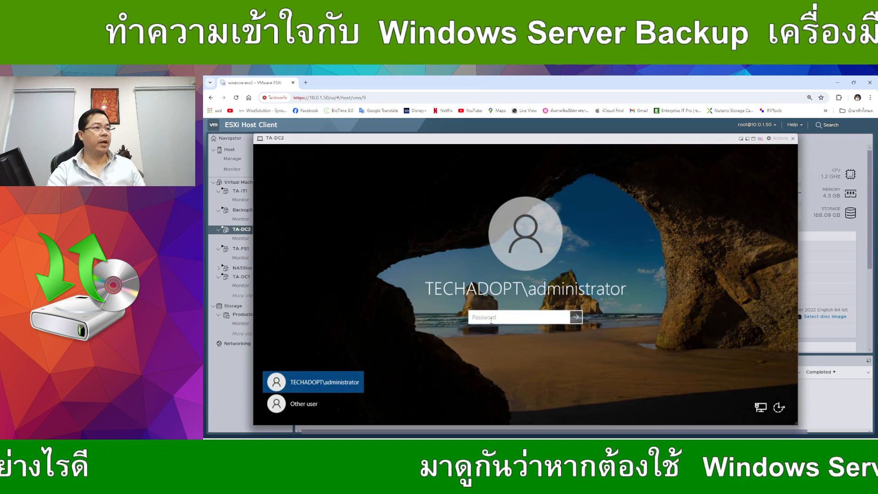
Sign in to TA-DC2 with the administrator password
click(491, 320)
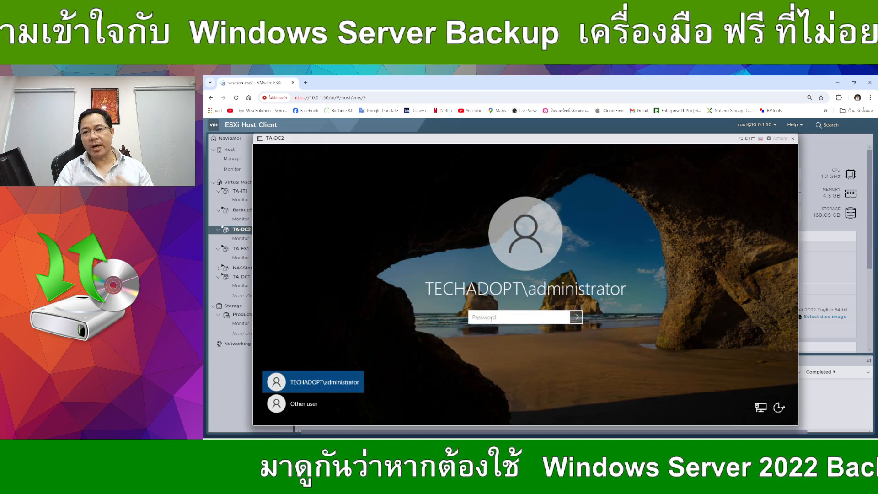
text(*)
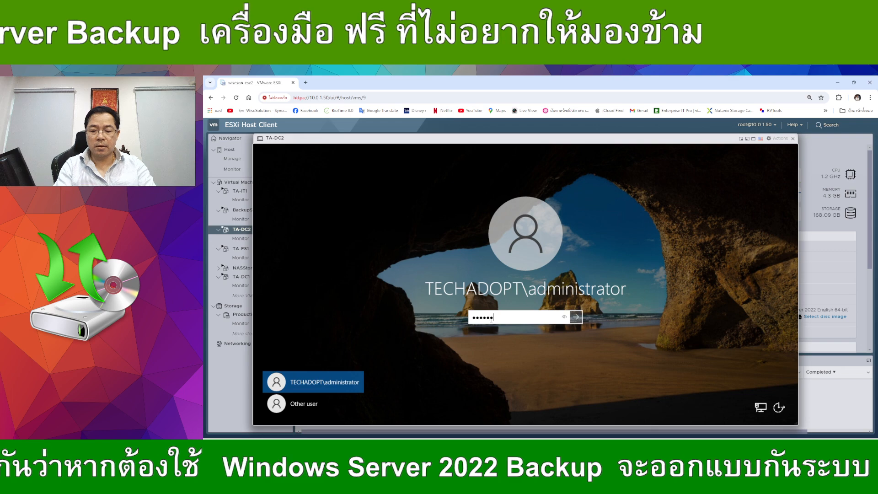
text(*********)
key(Return)
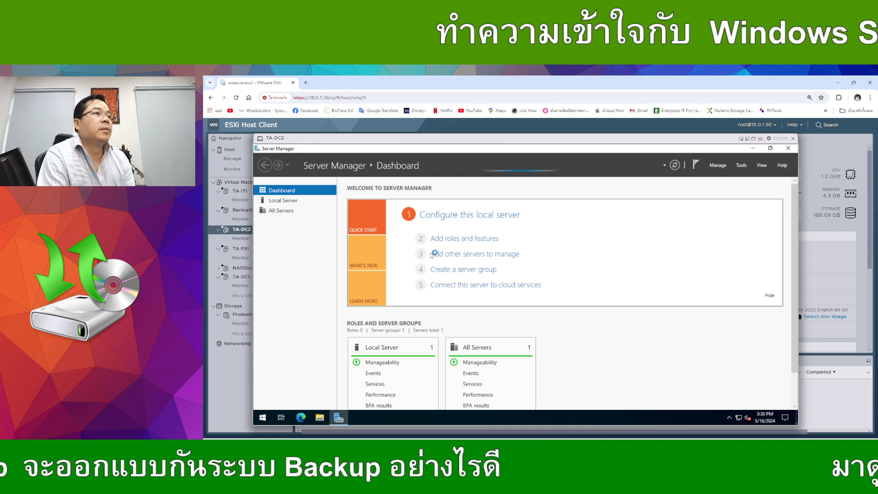
Launch Windows Server Backup from Server Manager's Tools menu, then bring up File Explorer
click(741, 165)
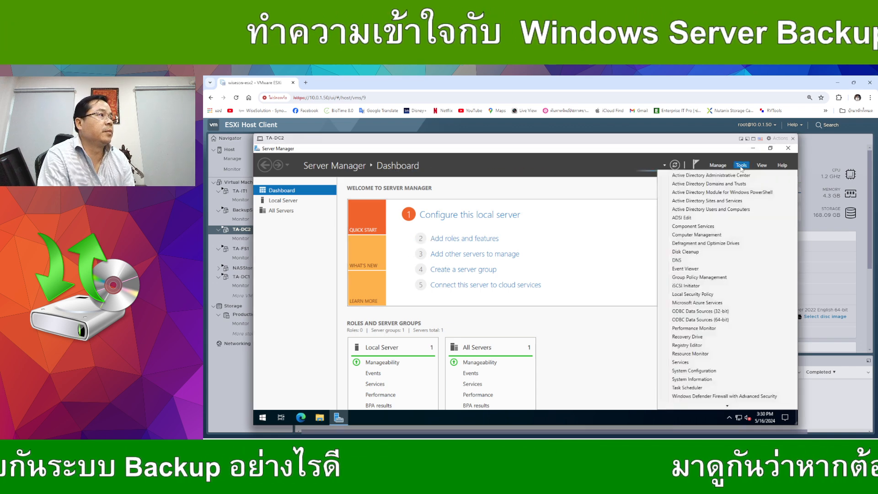
click(741, 165)
click(741, 167)
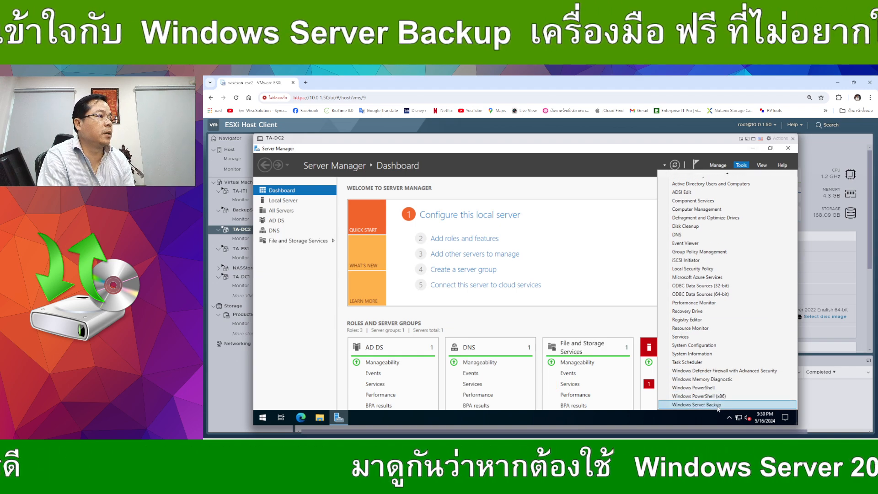
click(718, 405)
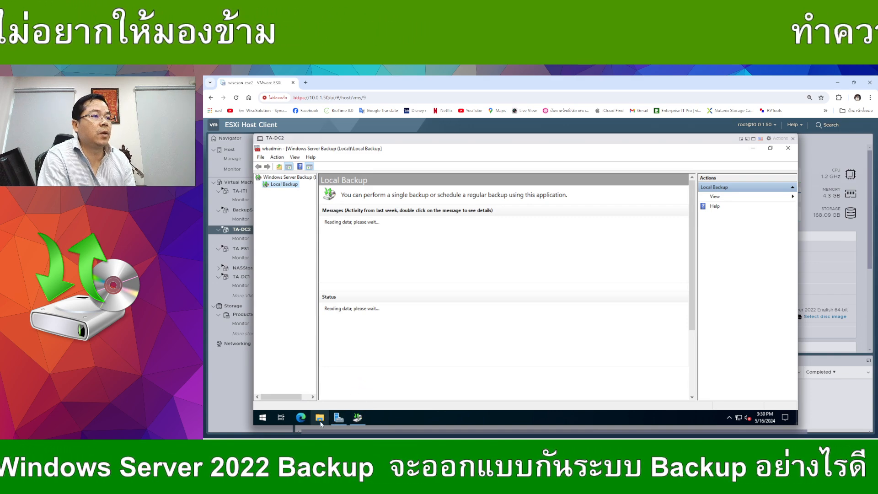
click(320, 418)
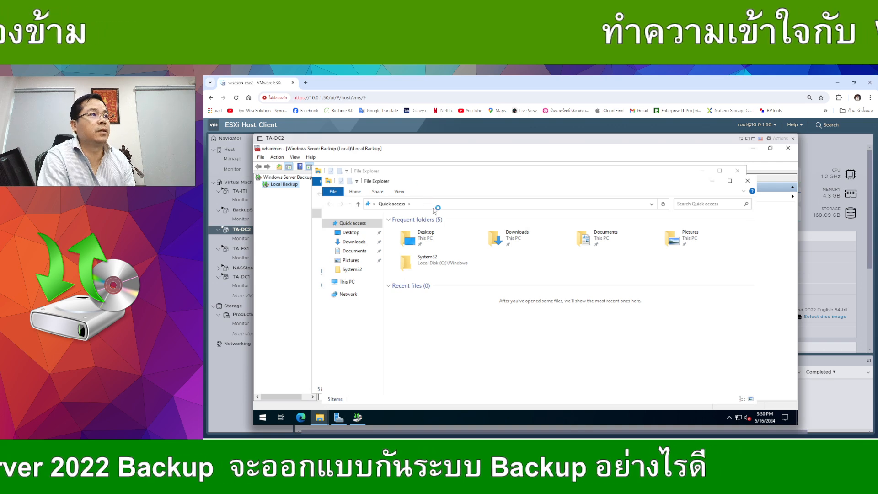
Navigate File Explorer to the \\10.0.1.52\d share
click(432, 208)
text(\\)
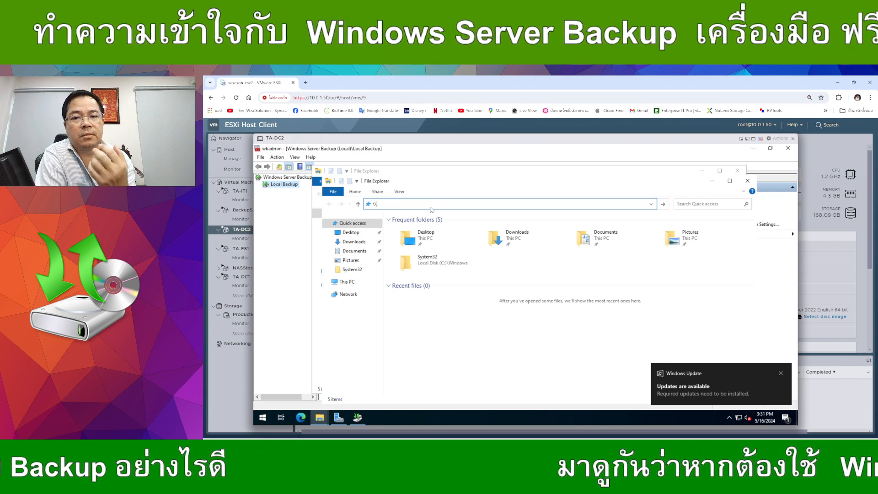
text(1)
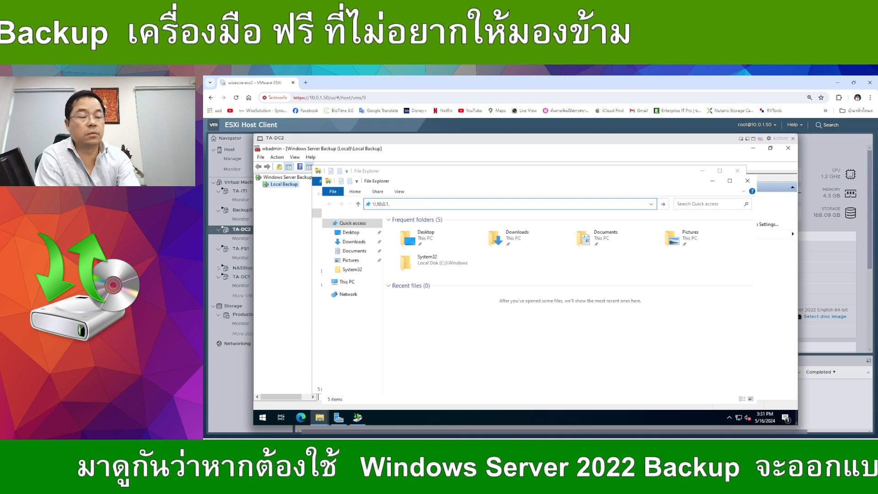
text(0.1.52\d)
key(Return)
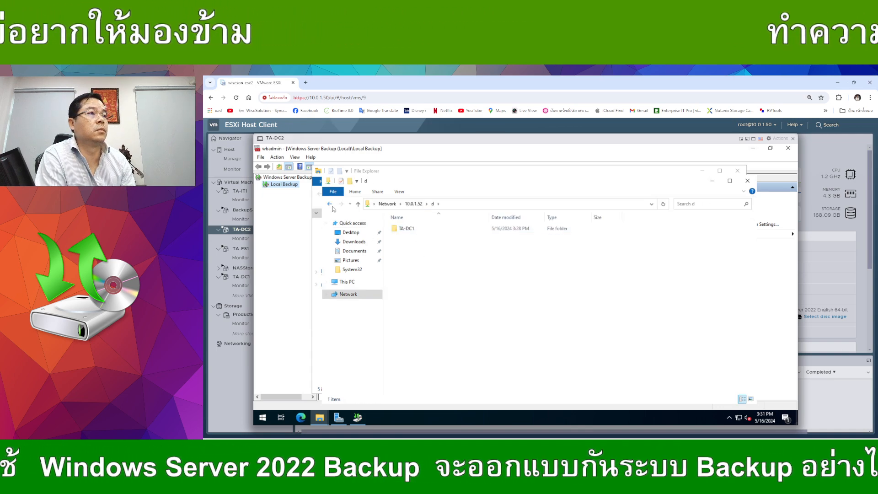
Create a new folder named TA-DC2 on the share, open it and select its path
right_click(472, 277)
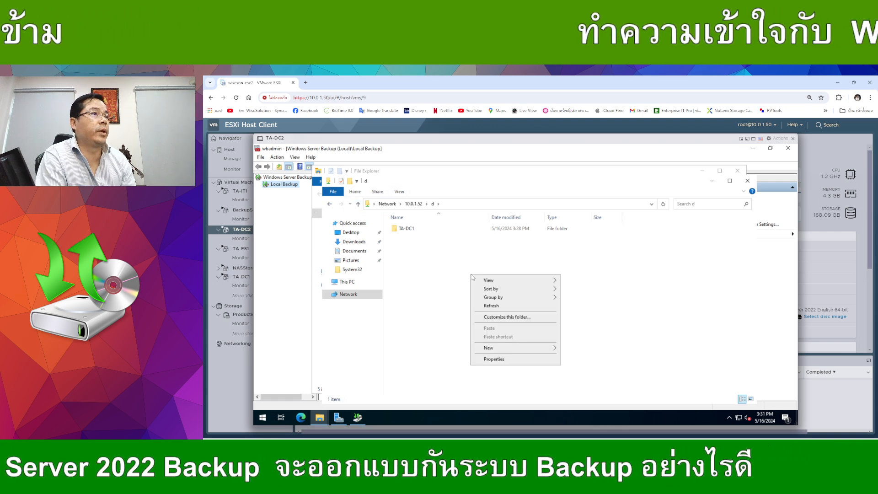
mouse_move(506, 349)
click(566, 346)
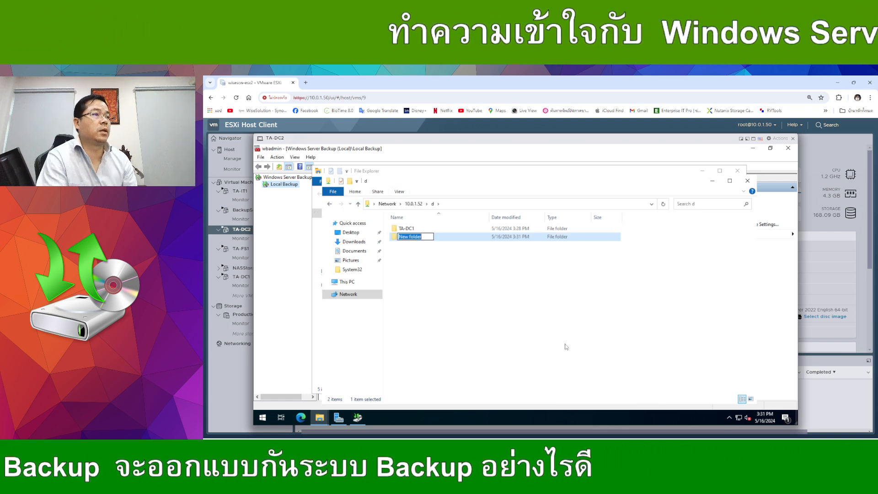
text(TA)
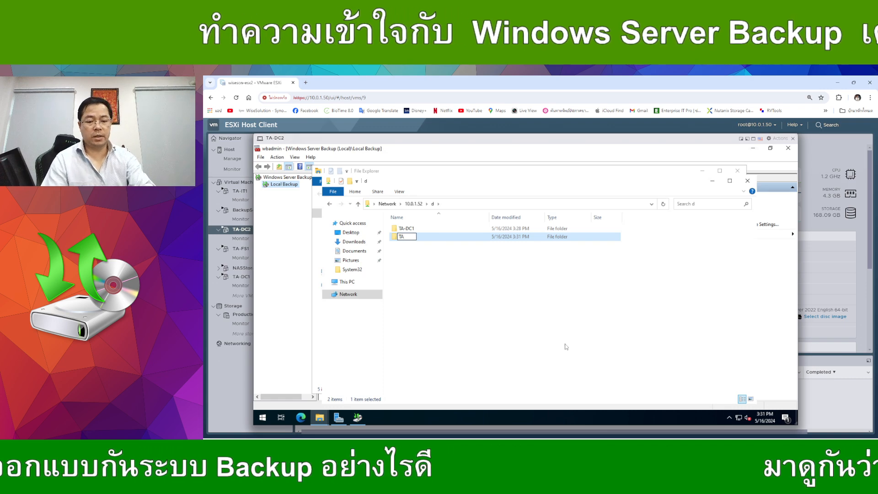
text(-DC2)
key(Return)
key(Return)
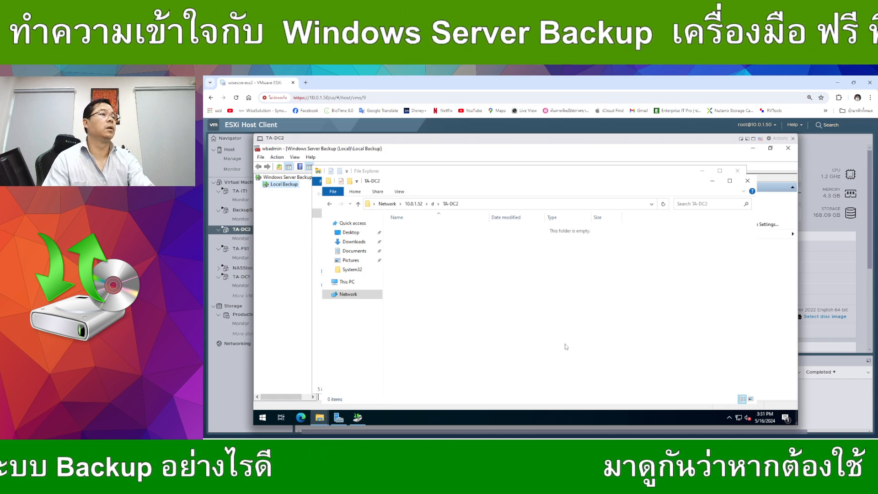
click(483, 206)
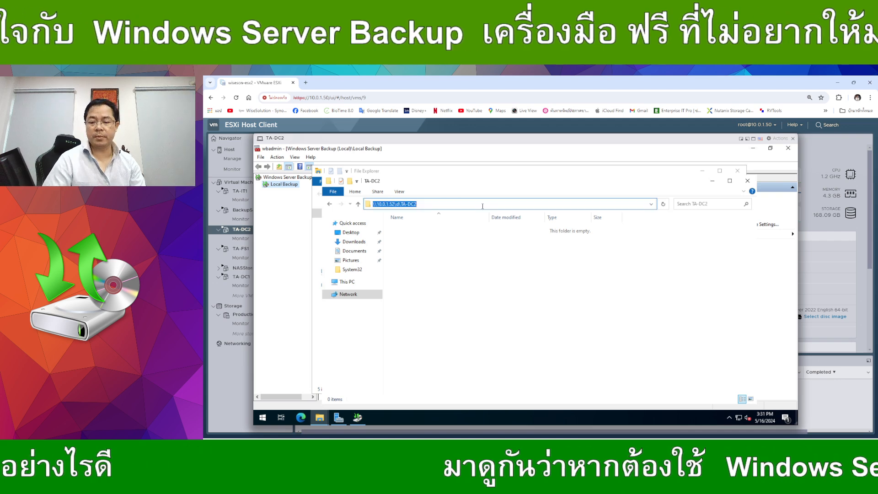
Close both Explorer windows and start the Backup Schedule Wizard past its introduction
click(747, 180)
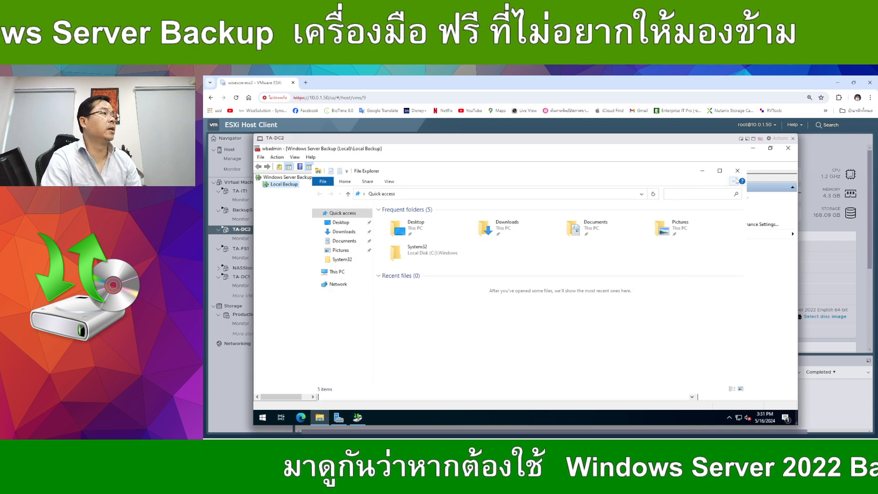
click(737, 171)
click(722, 197)
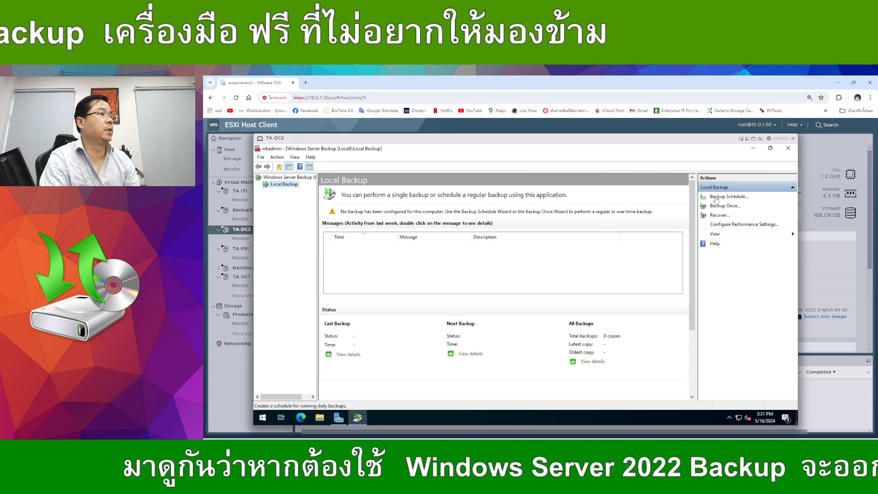
click(545, 375)
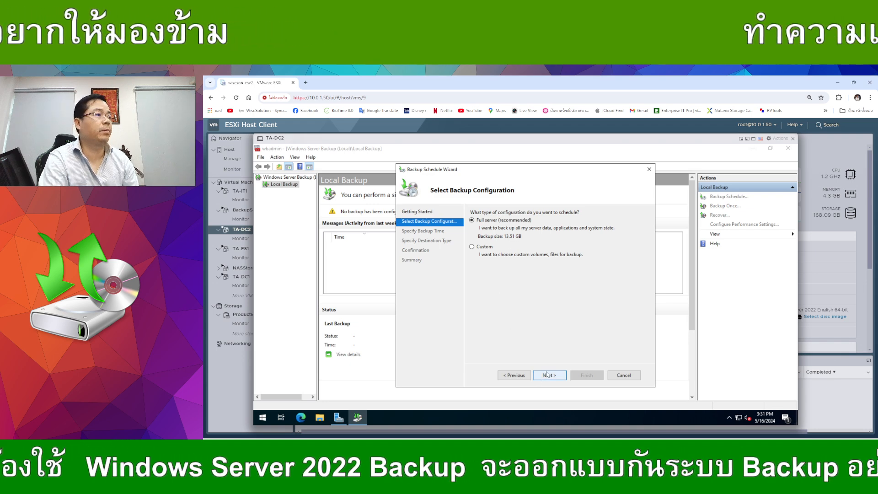
click(547, 376)
Try a Custom configuration's Add Items list, cancel it, and choose Full server instead
click(514, 375)
click(476, 247)
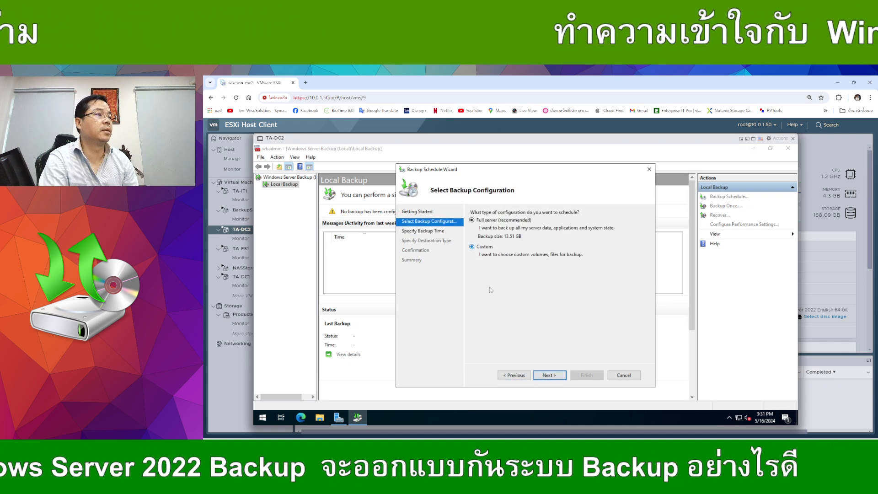
click(536, 378)
click(593, 336)
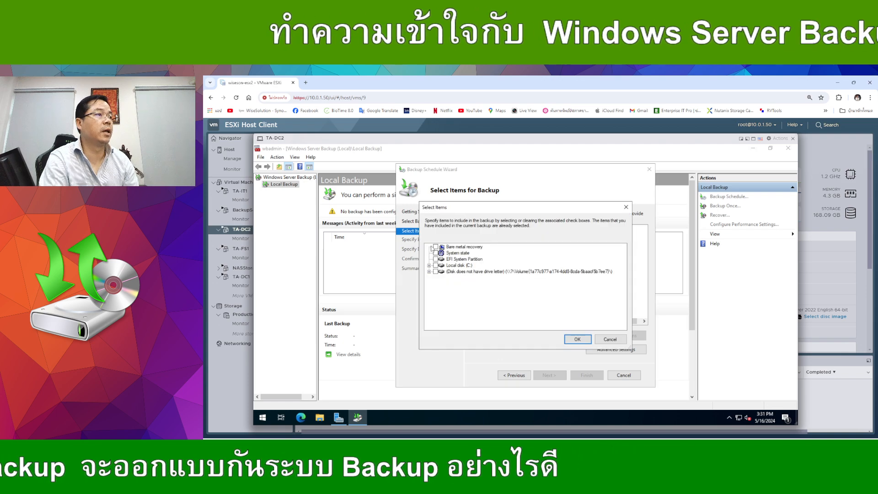
click(608, 339)
click(514, 375)
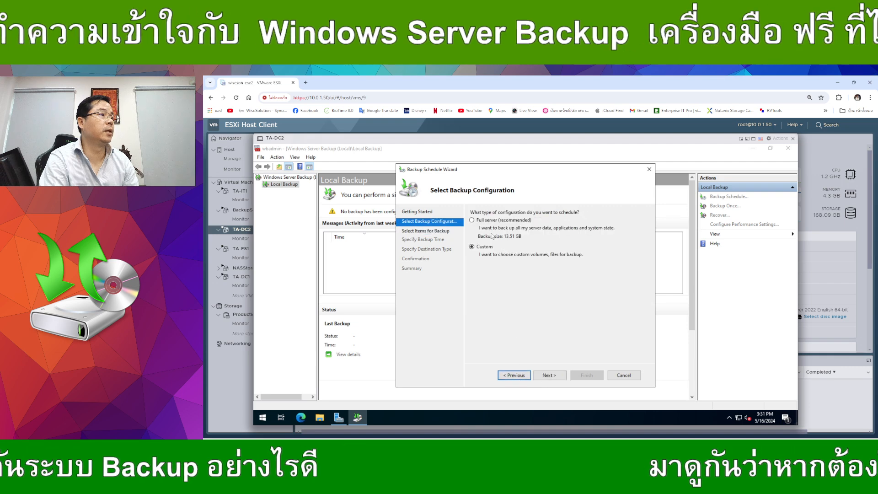
click(472, 220)
On Specify Backup Time, try backing up more than once a day with 6:30 AM
click(551, 375)
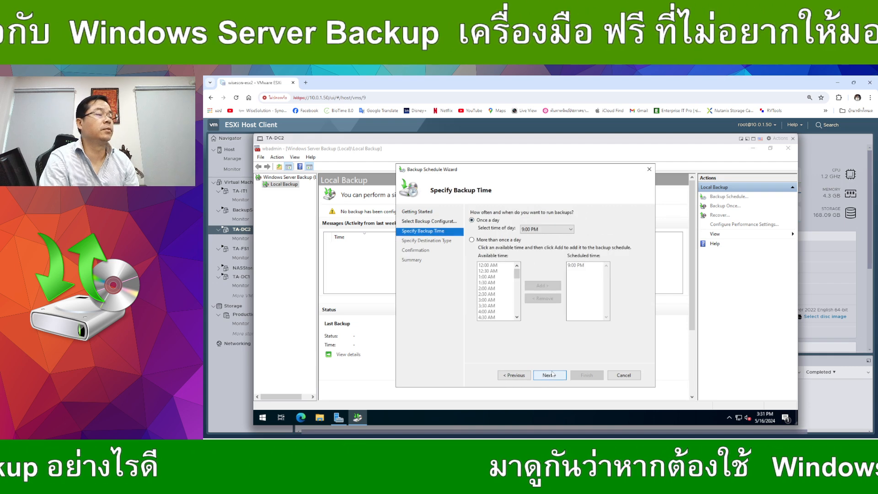
click(471, 240)
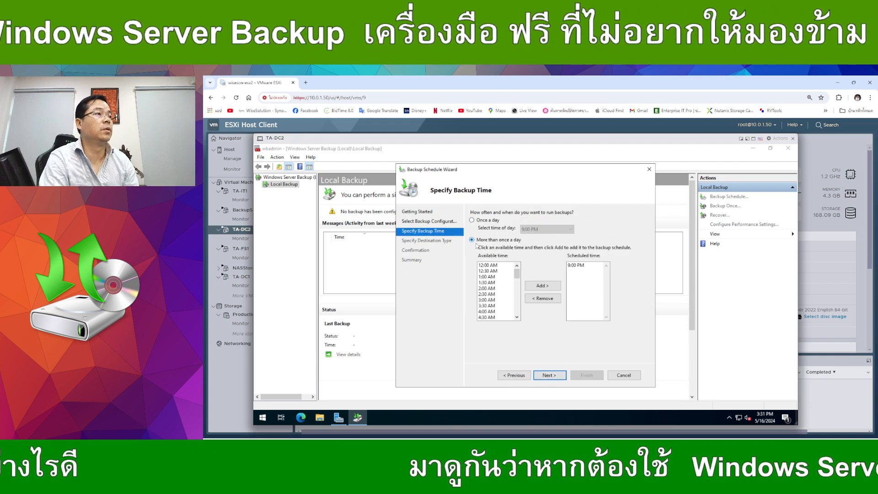
scroll(492, 306, down, 2)
click(492, 306)
scroll(494, 311, down, 2)
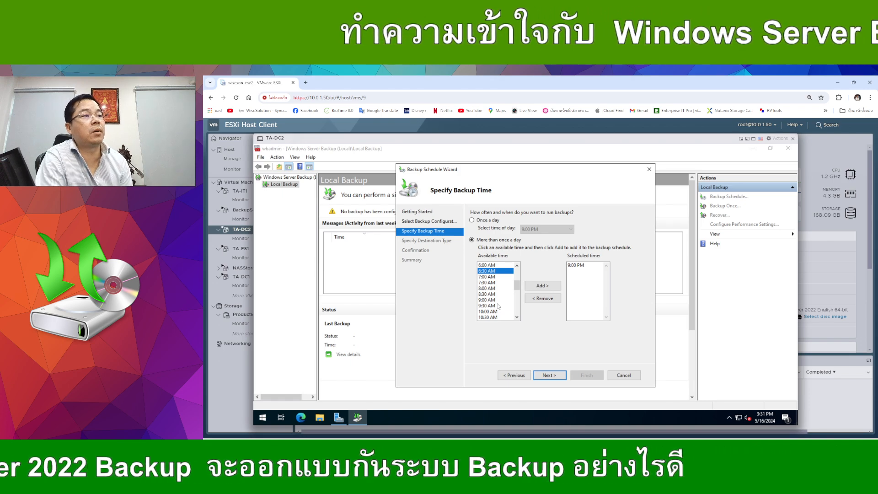
Switch to Once a day at 11:00 PM and continue to the destination type
click(472, 221)
click(531, 228)
click(531, 228)
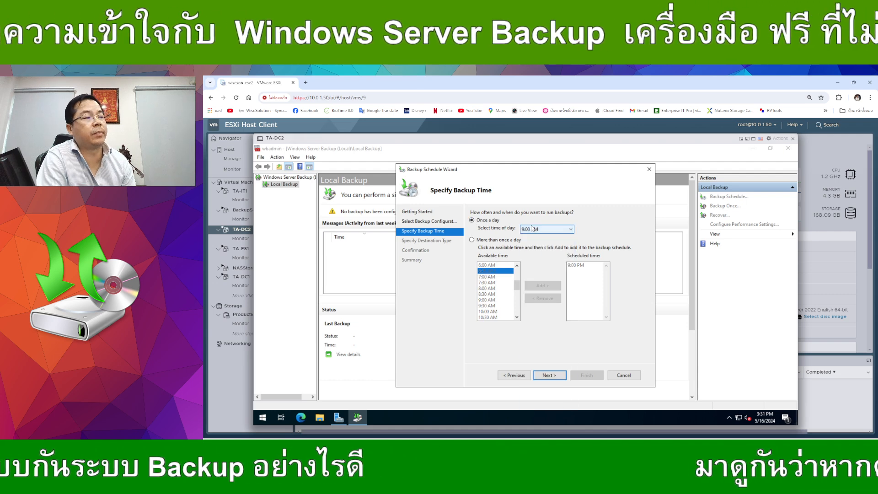
click(532, 229)
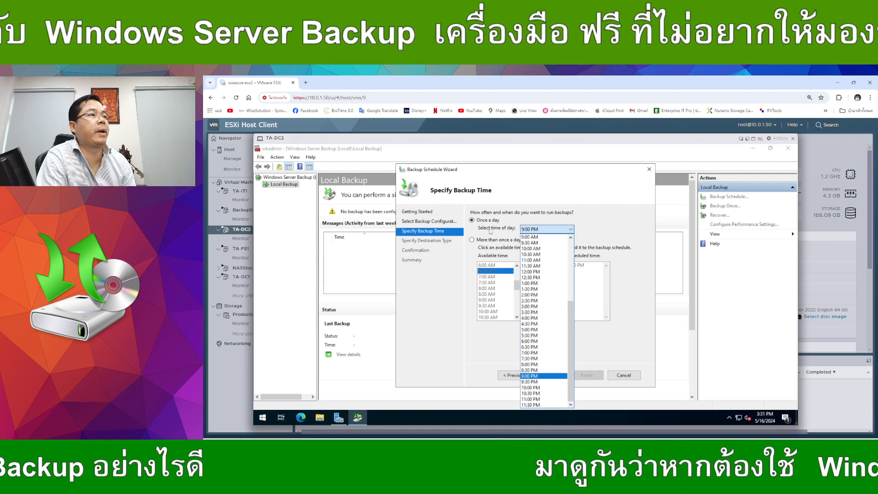
click(519, 208)
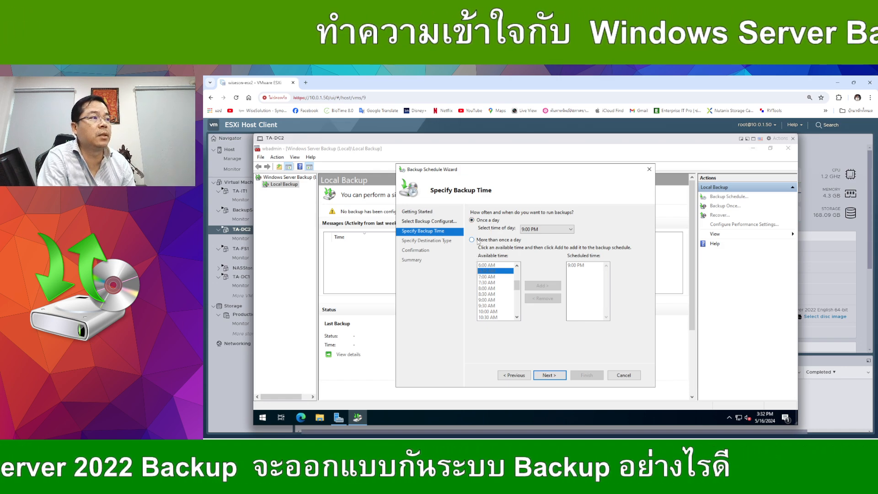
click(528, 229)
click(528, 230)
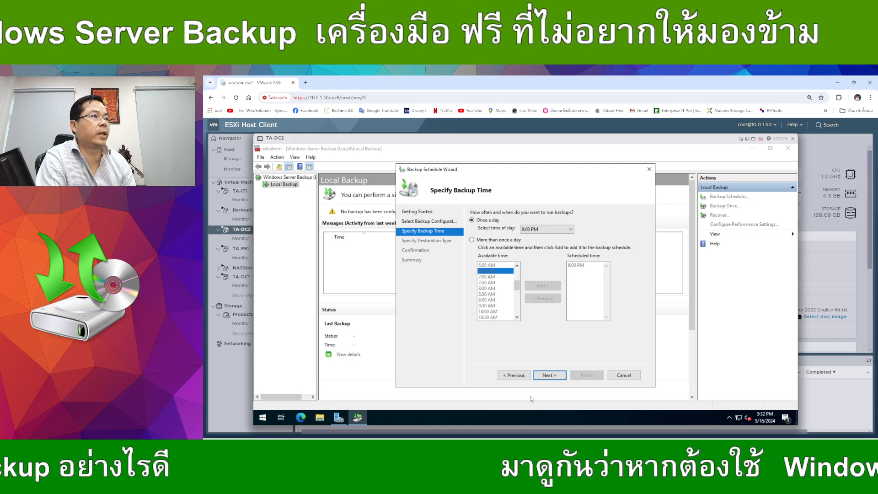
click(539, 228)
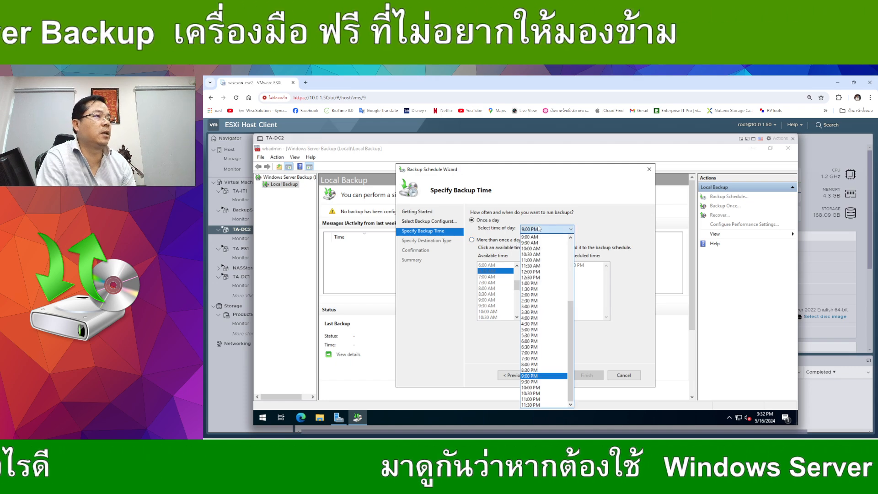
click(532, 399)
click(549, 376)
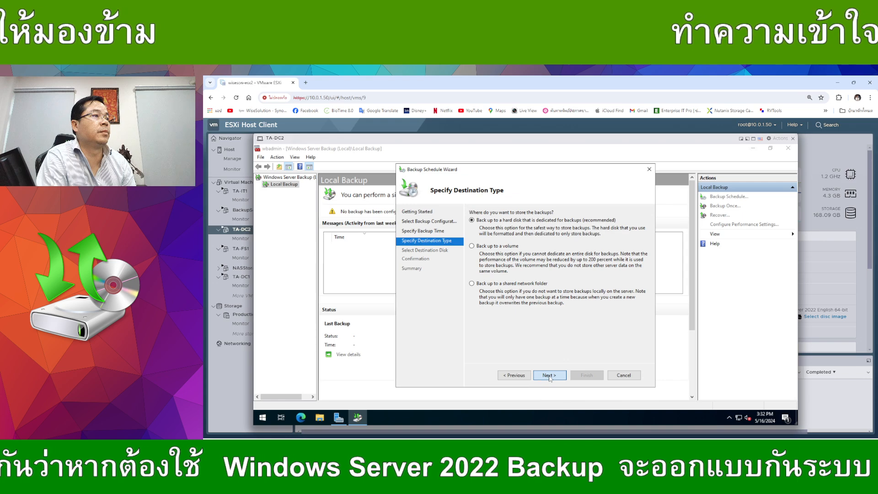
Choose a shared network folder destination, accept the warning, and paste \\10.0.1.52\d\TA-DC2 as location
click(472, 284)
click(543, 376)
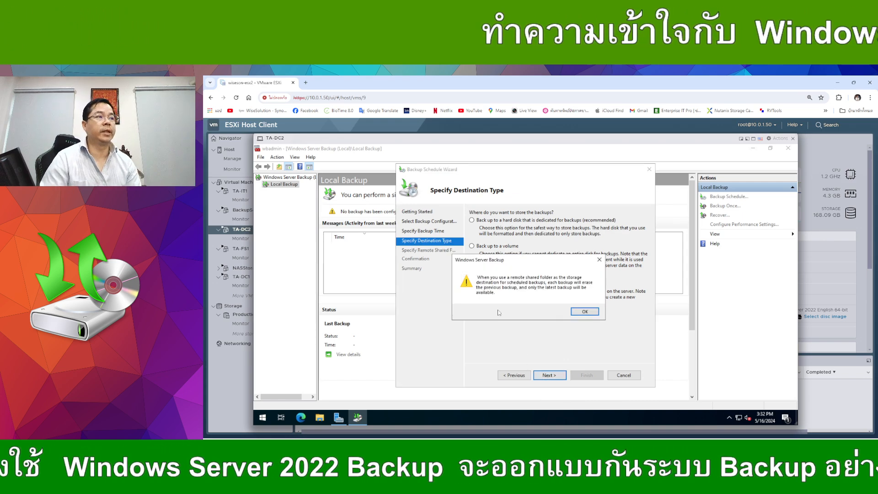
click(582, 312)
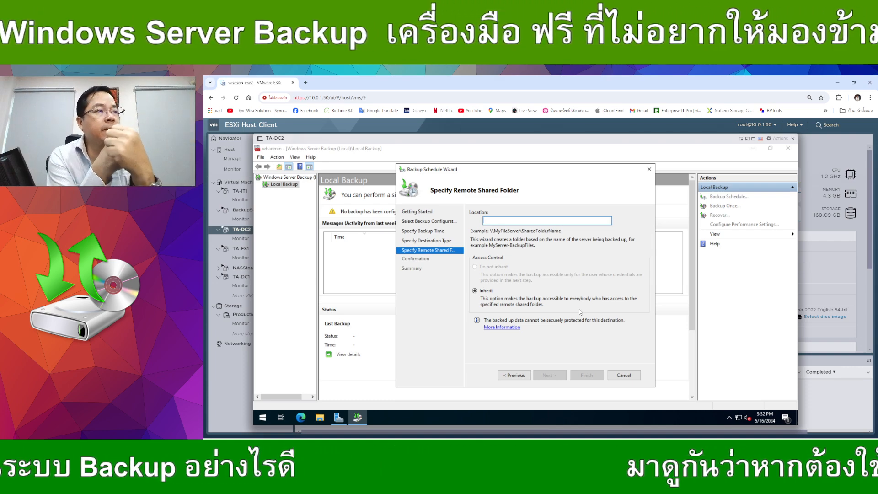
text(\\10.0.1.52\d\TA-DC2)
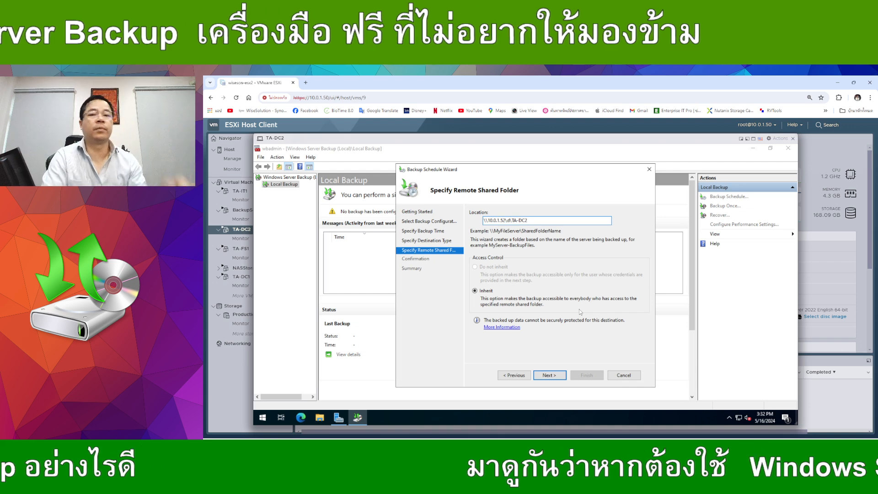
click(552, 375)
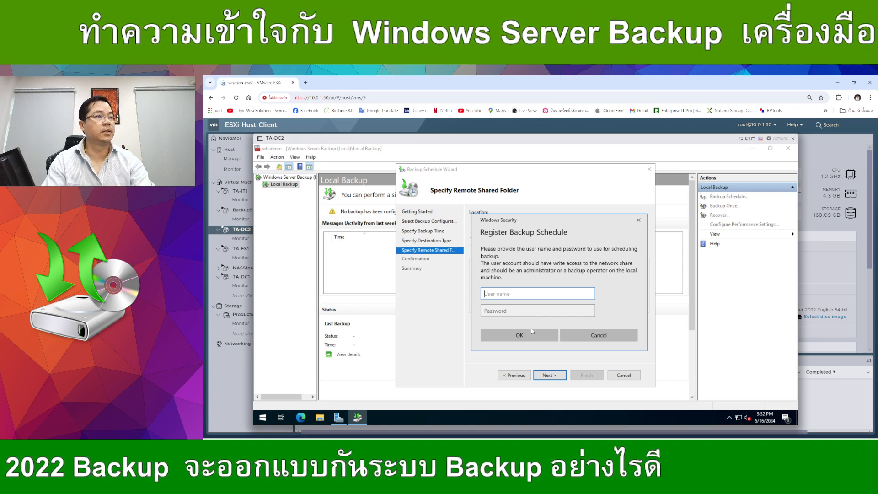
Register the schedule with the domain administrator's credentials, then finish and close the wizard
text(techadop)
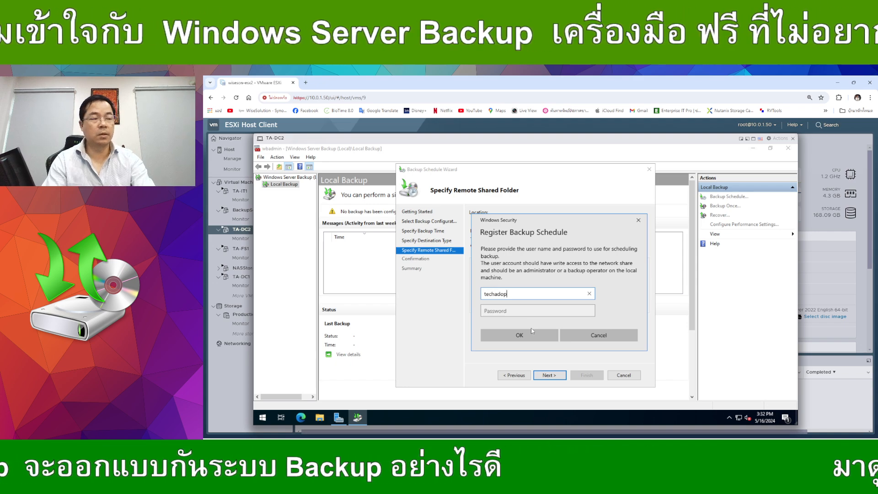
text(t\administrator)
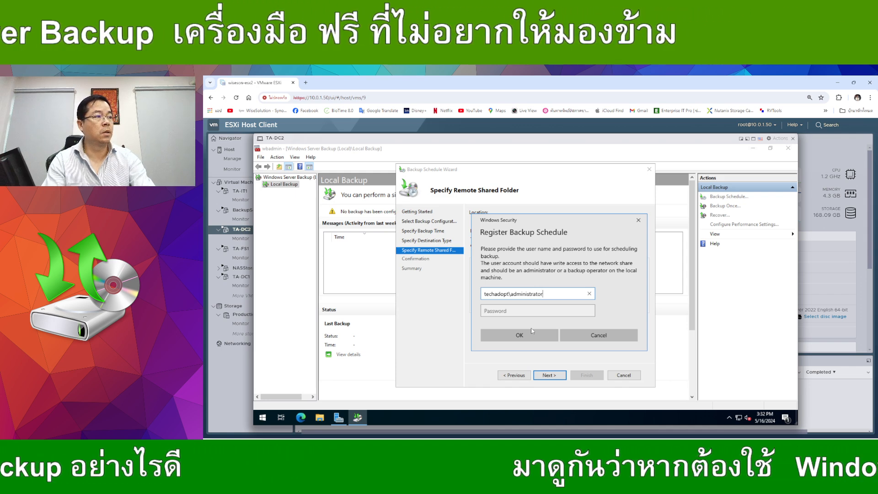
key(Tab)
text(P)
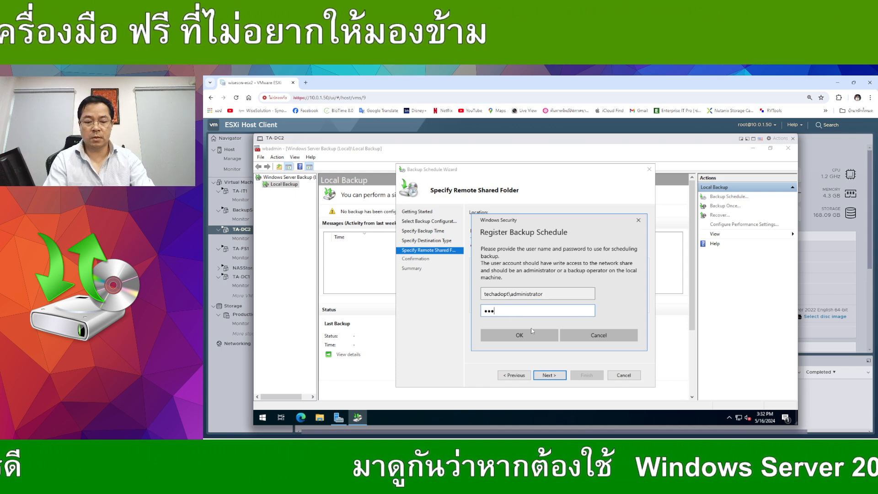
click(532, 331)
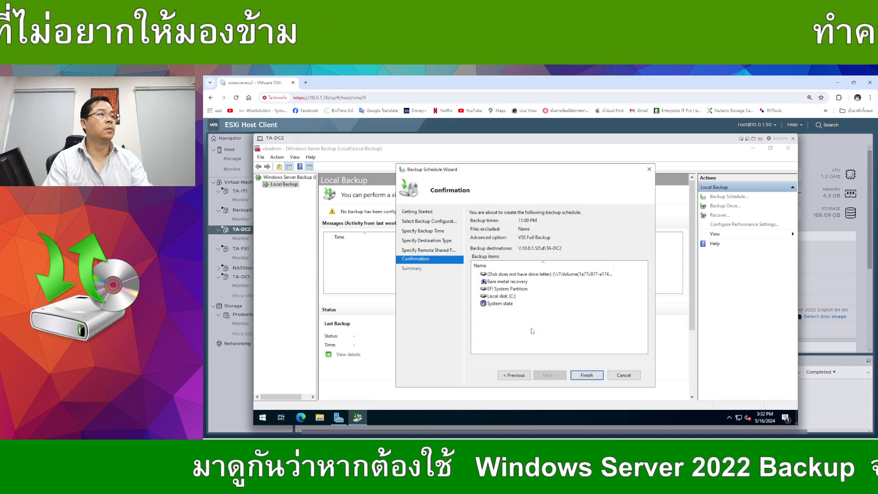
click(507, 281)
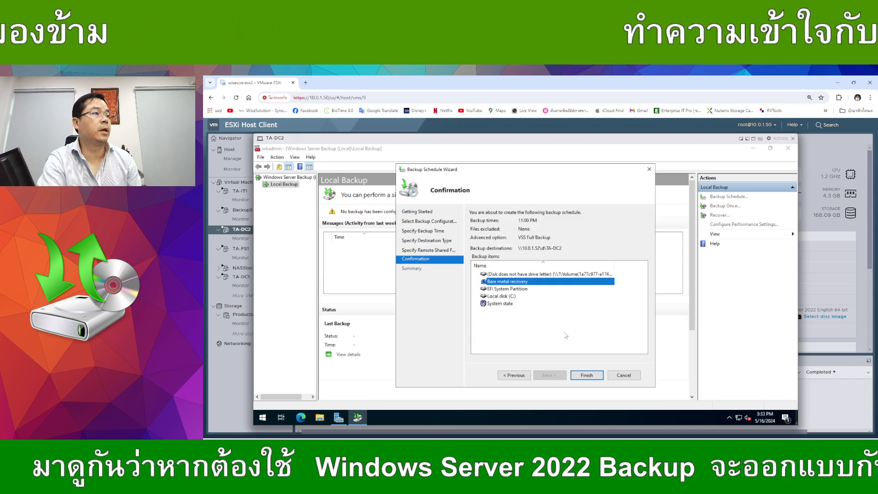
click(587, 375)
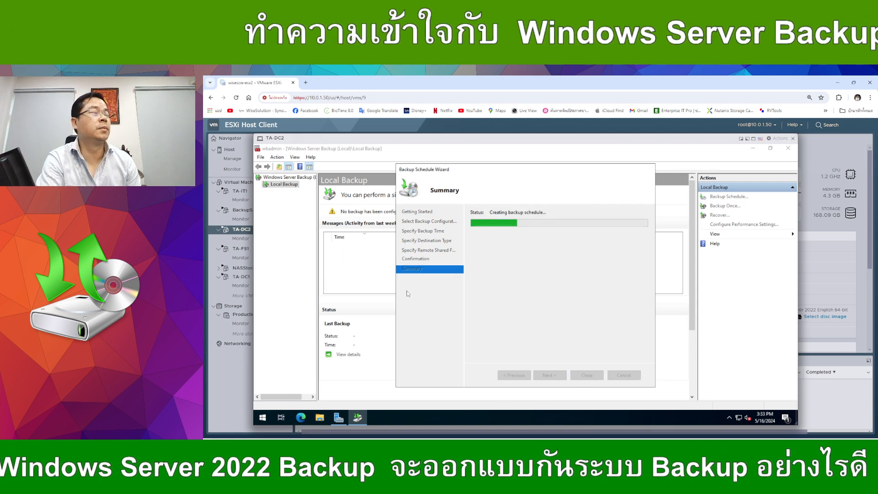
click(580, 376)
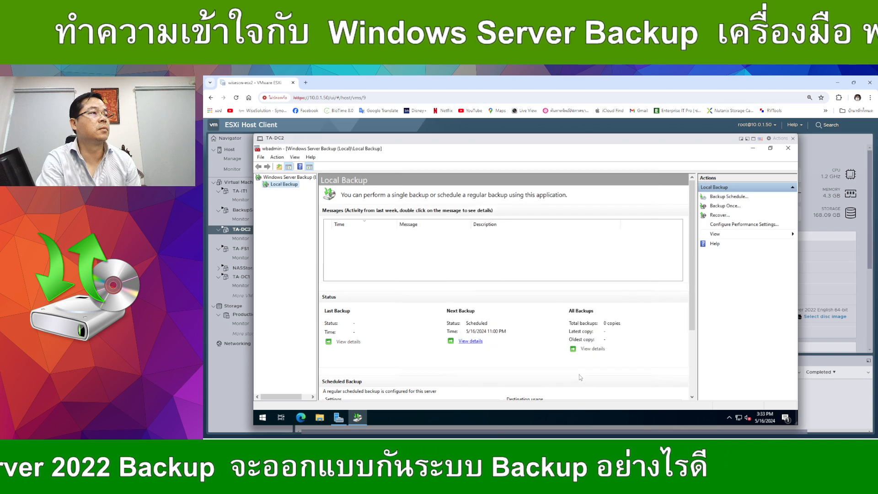
Review and close the details of the next scheduled backup
click(408, 224)
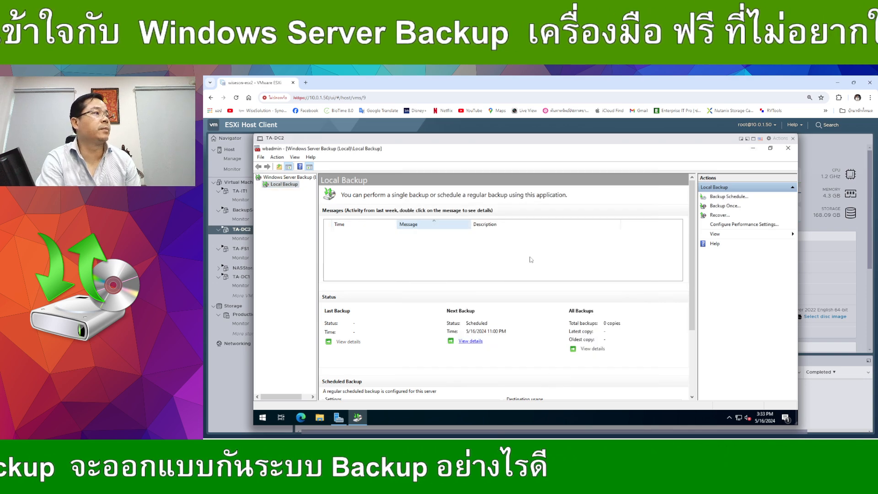
click(473, 341)
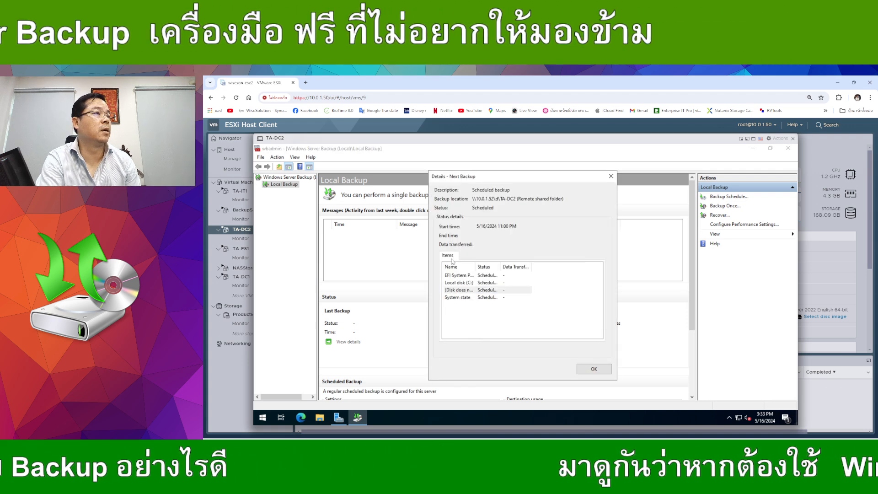
click(594, 369)
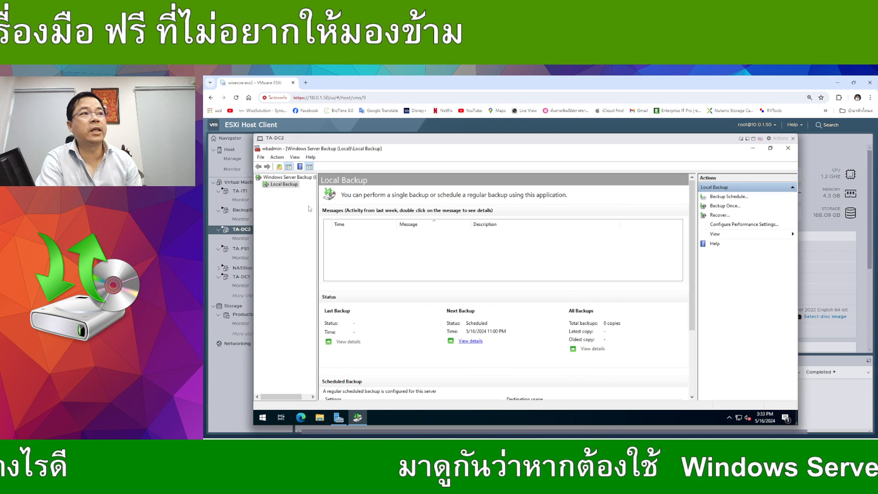
Turn on the Description bar under View > Customize, then scroll down the Local Backup page
click(289, 178)
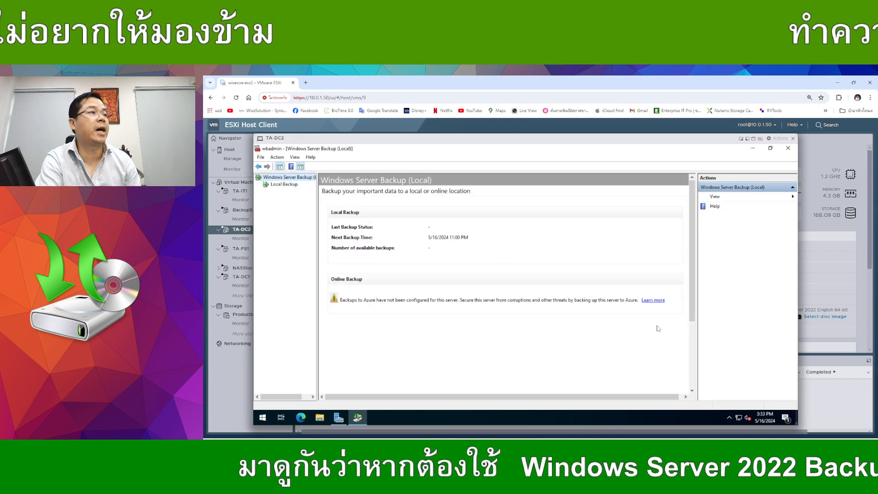
click(723, 198)
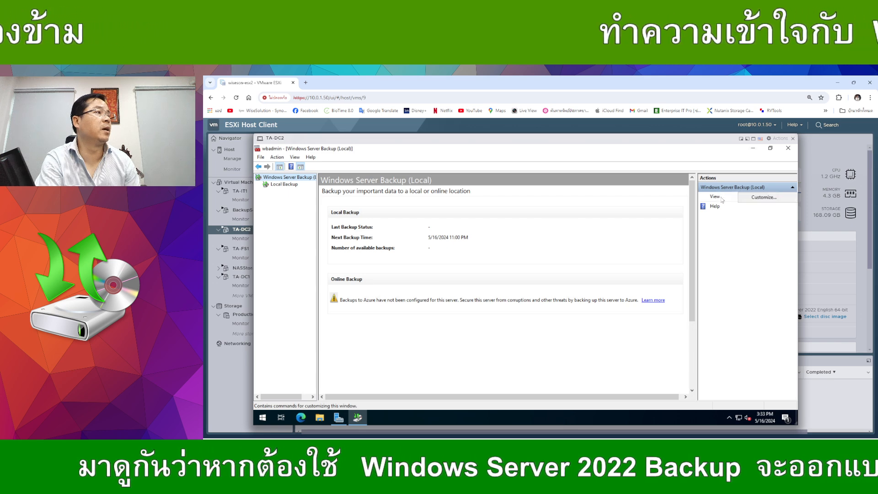
click(278, 158)
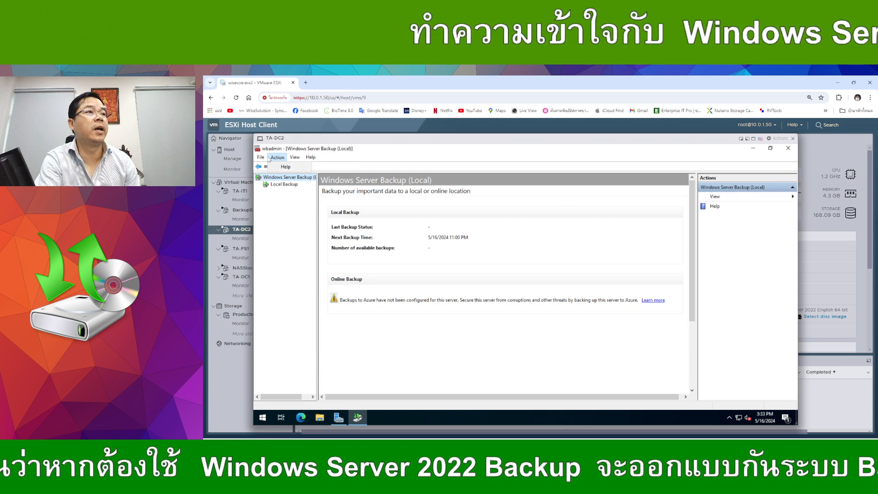
click(296, 157)
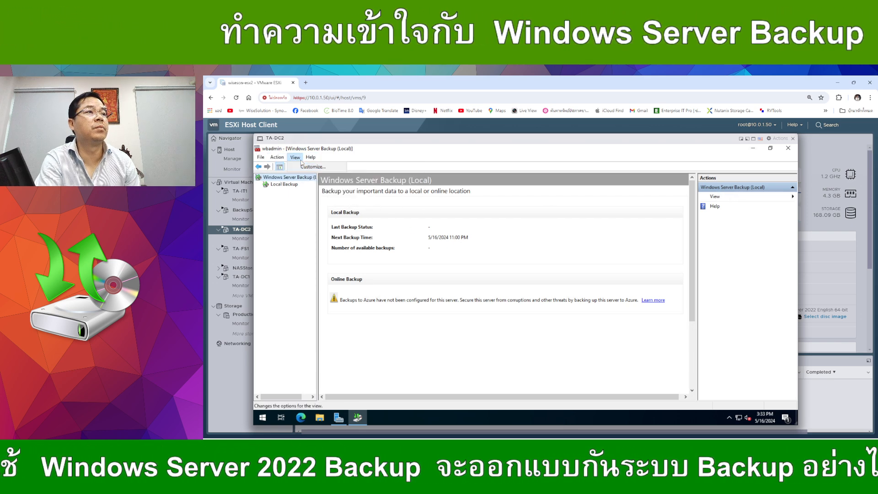
click(307, 166)
click(478, 278)
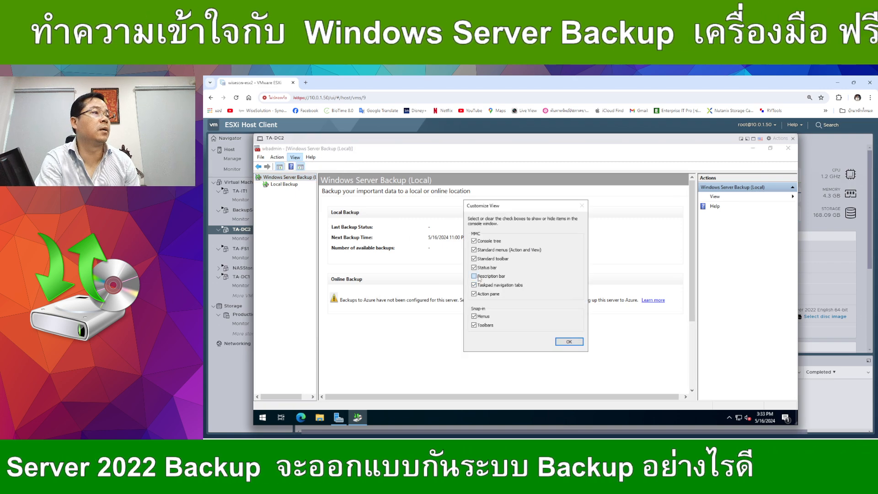
click(569, 342)
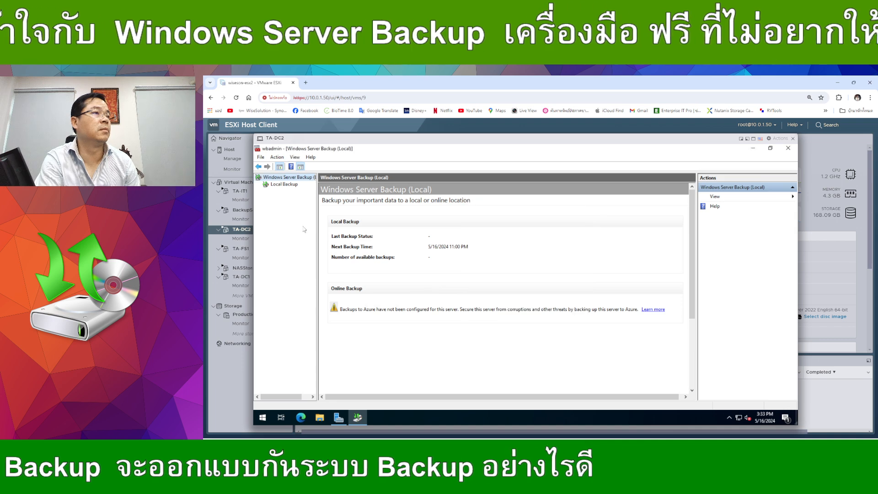
click(279, 184)
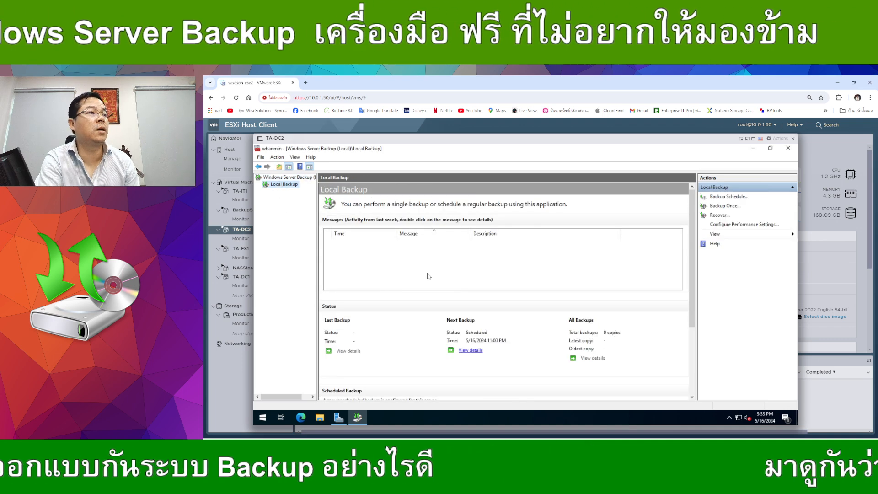
scroll(368, 379, down, 3)
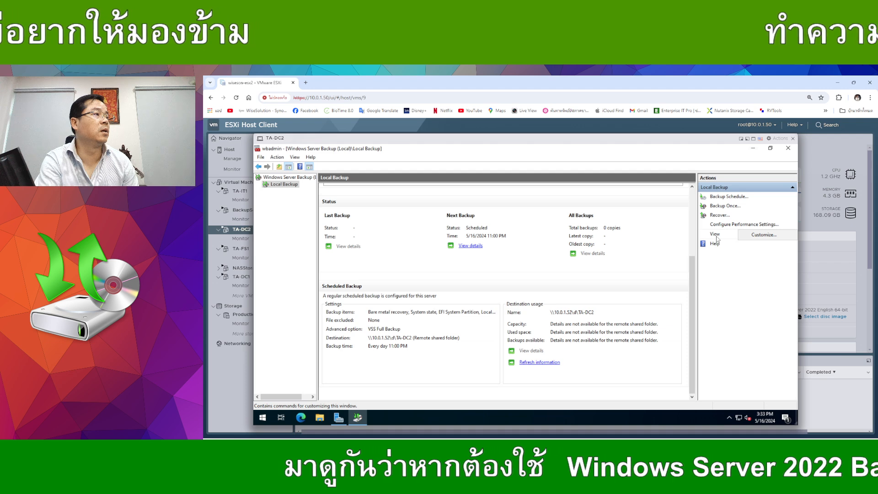
Search 'task' to open Task Scheduler and select the WindowsBackup task under Microsoft > Windows > Backup
click(263, 417)
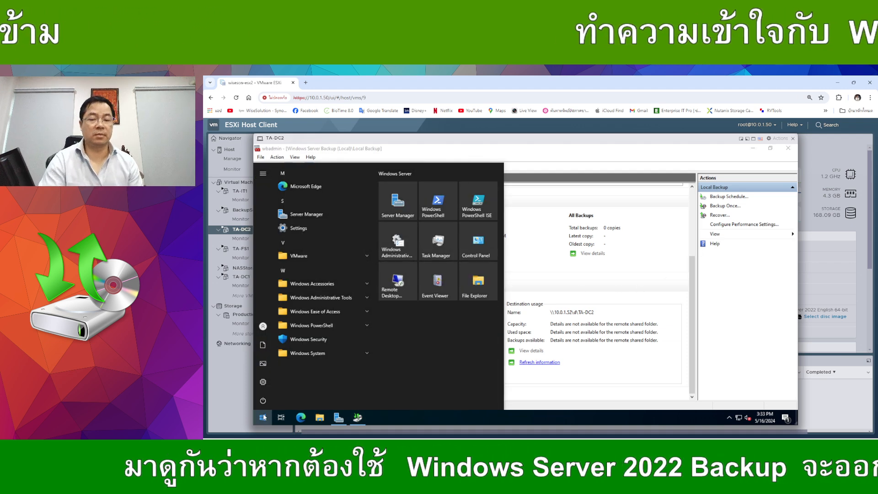
click(264, 417)
click(263, 417)
text(tas)
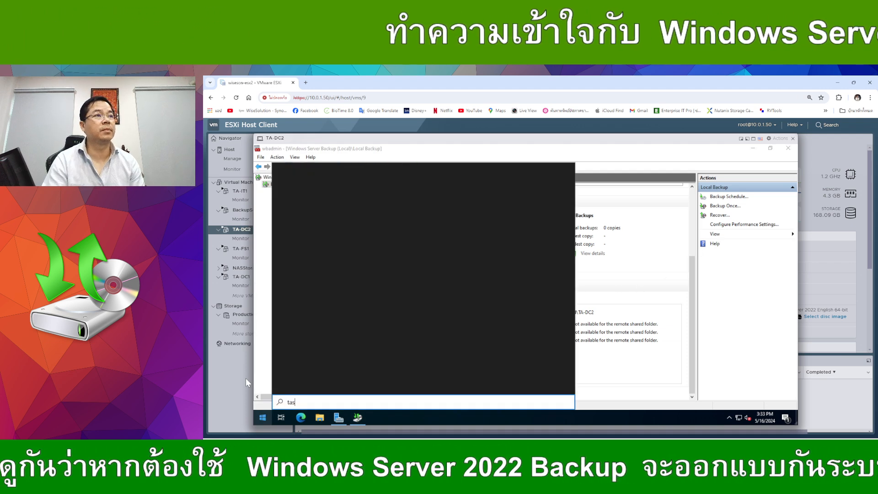
text(k)
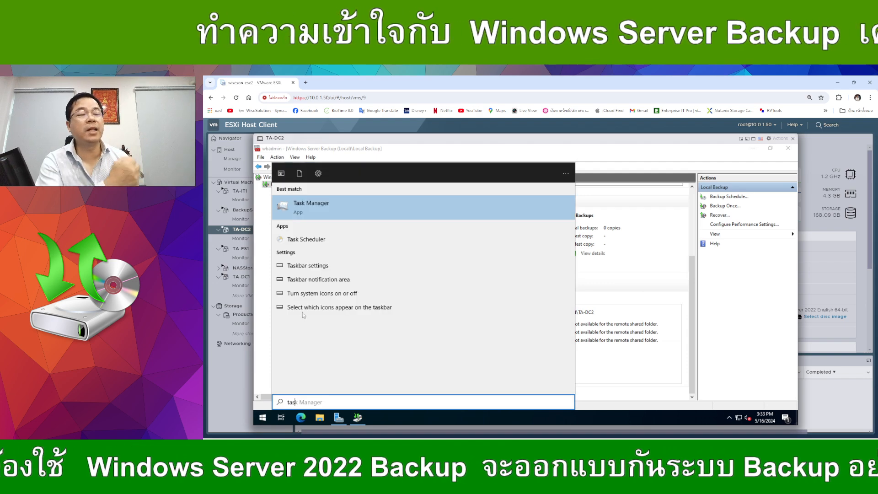
click(309, 243)
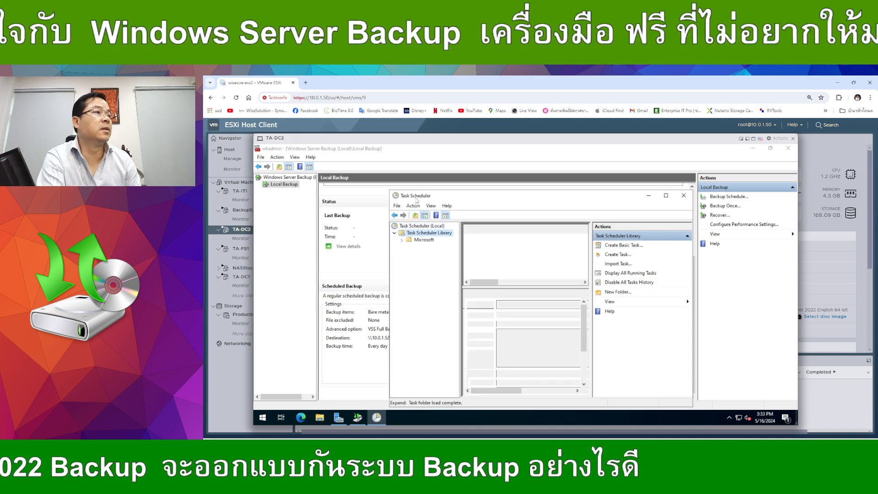
double_click(416, 197)
click(283, 192)
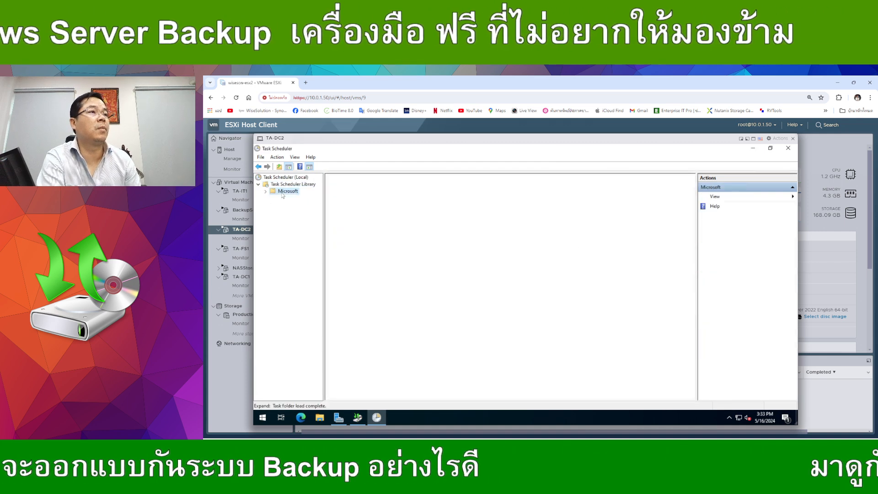
double_click(300, 206)
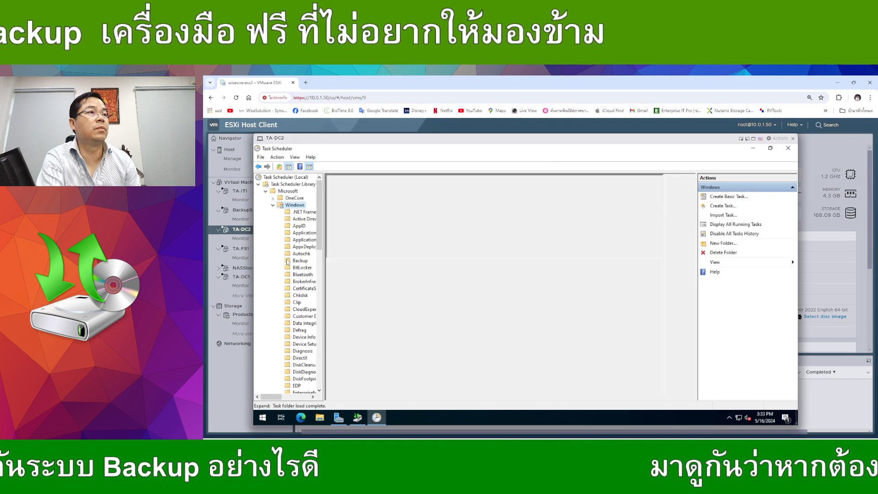
click(300, 261)
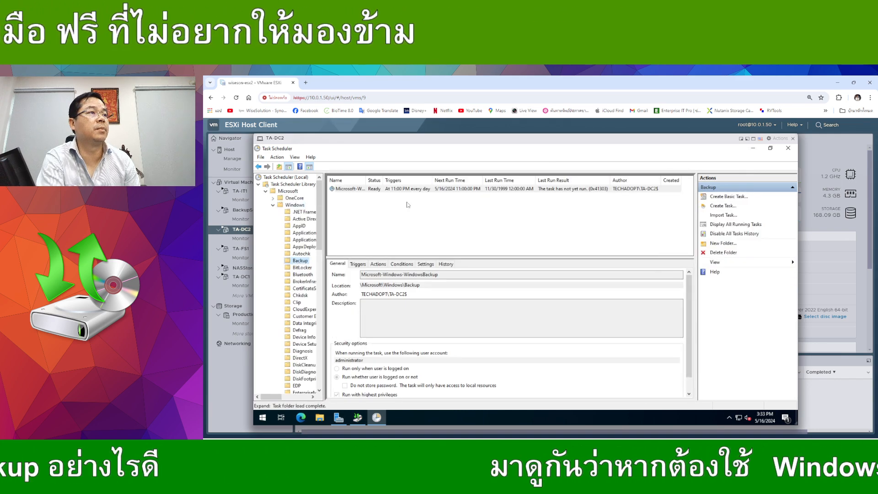
click(408, 190)
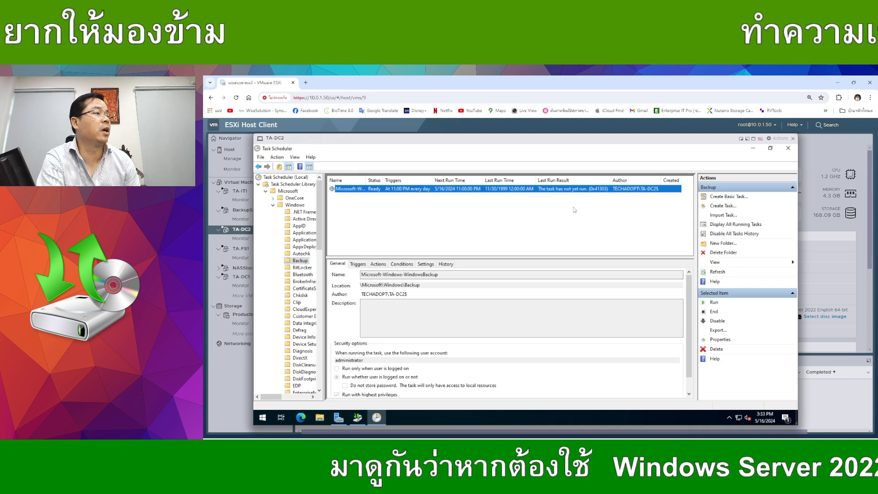
Enable 'Allow task to be run on demand', confirm credentials, and widen the Status column
double_click(563, 190)
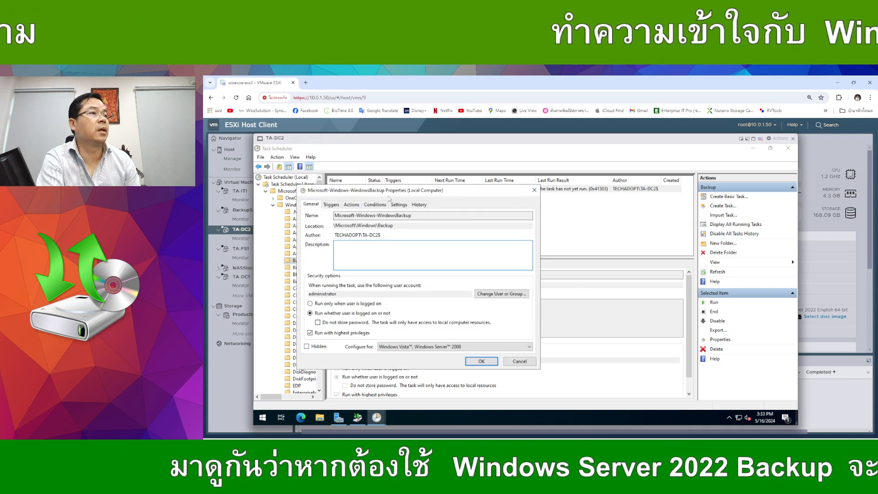
click(422, 205)
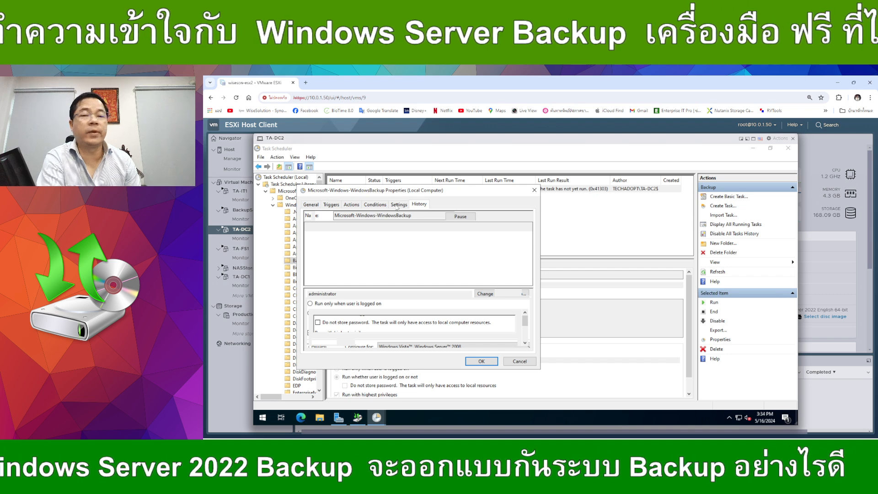
click(399, 205)
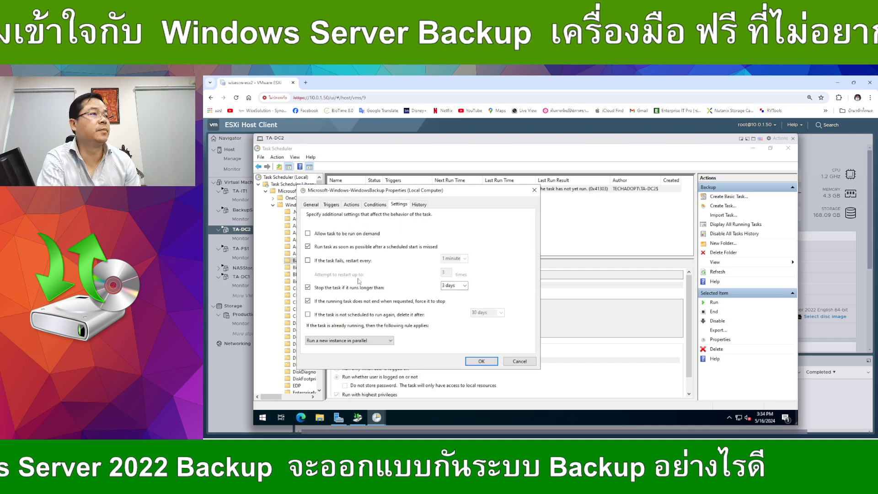
click(308, 233)
click(481, 361)
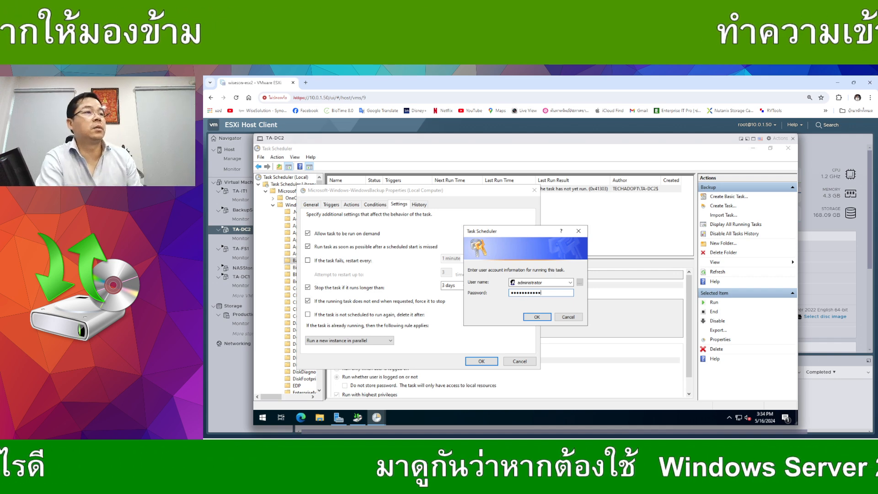
click(537, 317)
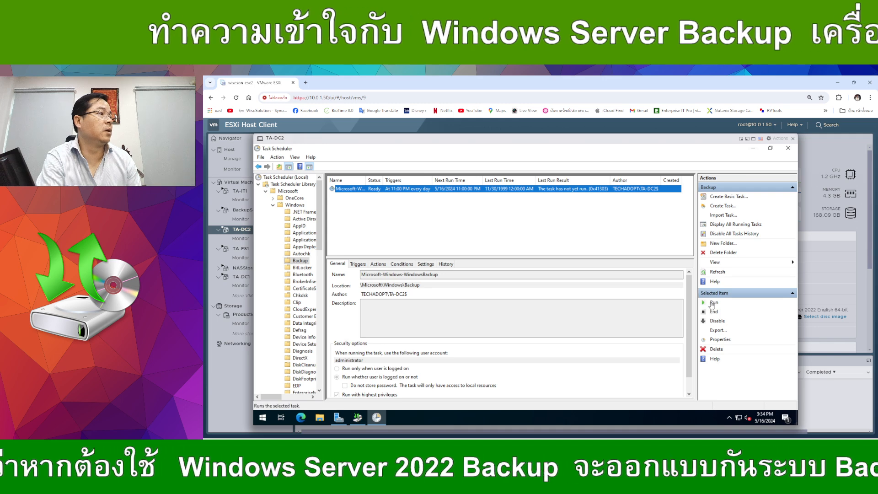
drag(383, 180, 432, 191)
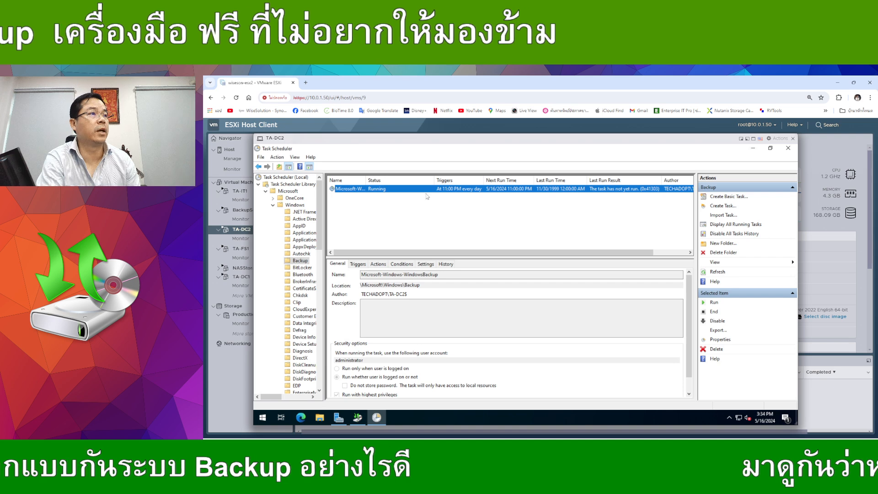
Return to the Local Backup page and open the running Backup message's Progress details
click(358, 417)
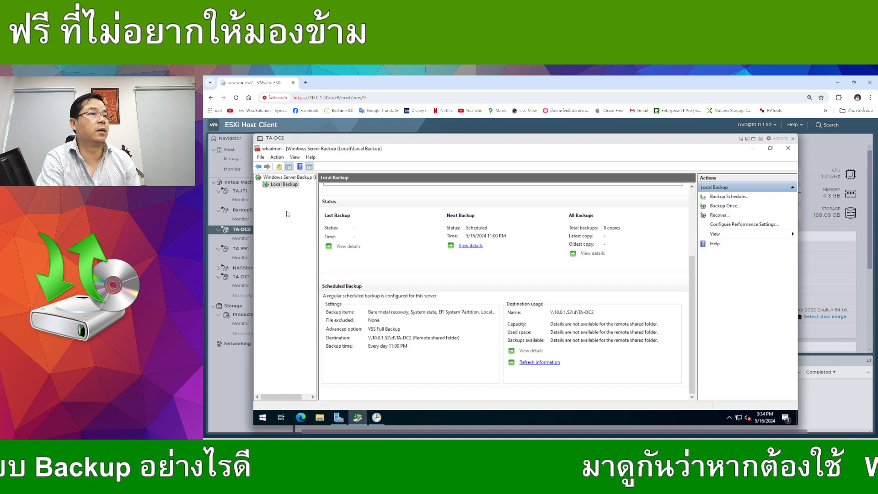
click(280, 178)
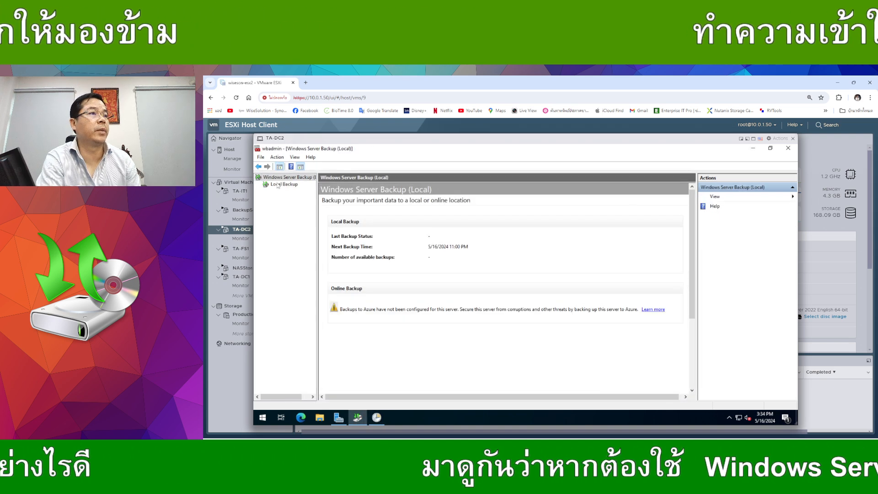
click(280, 184)
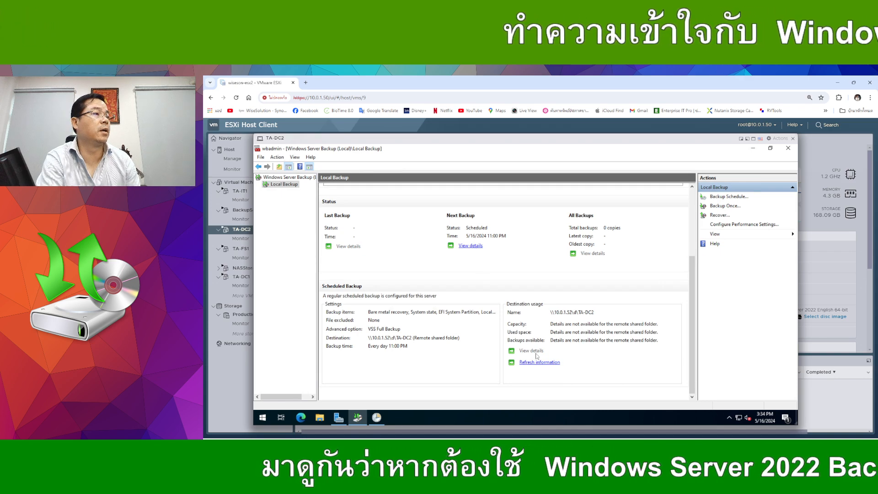
scroll(320, 220, up, 2)
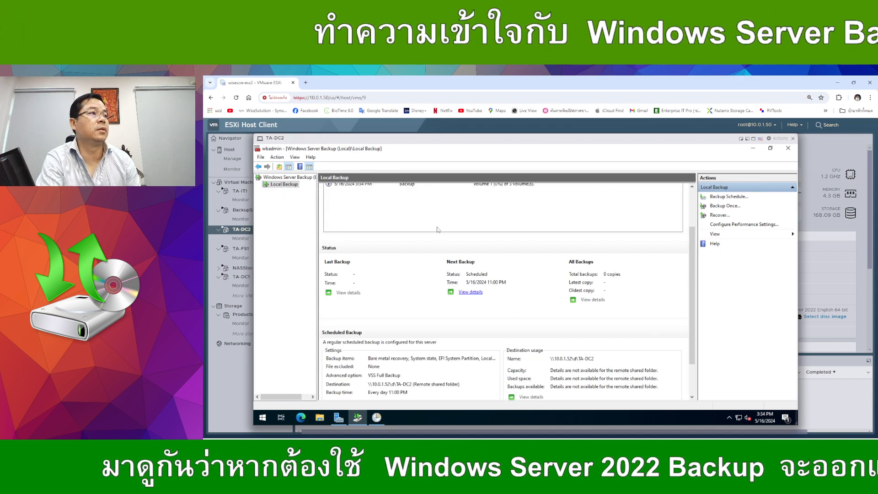
scroll(499, 235, up, 2)
double_click(402, 230)
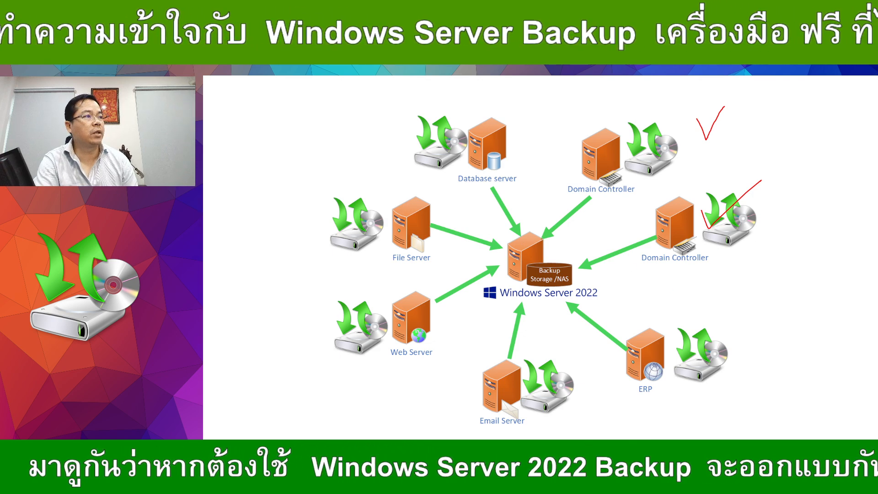
Draw a red check on the central server and red lines from both Domain Controllers to storage
drag(520, 232, 543, 206)
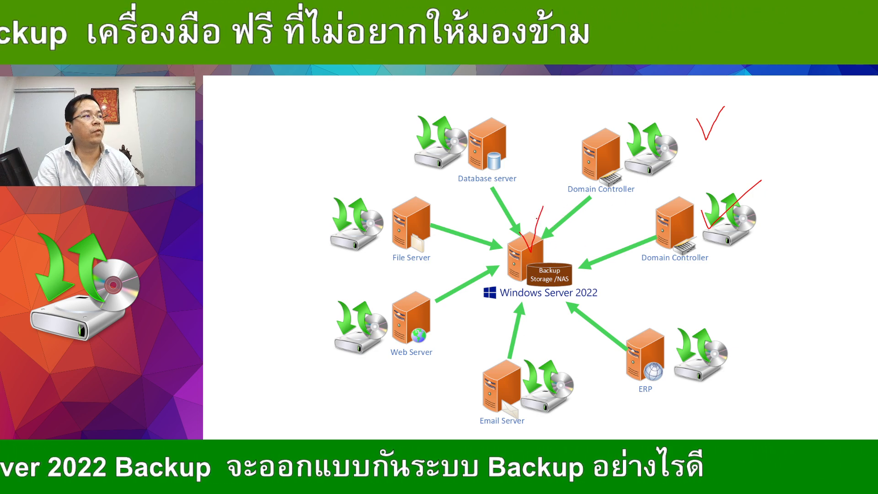
drag(552, 222, 562, 226)
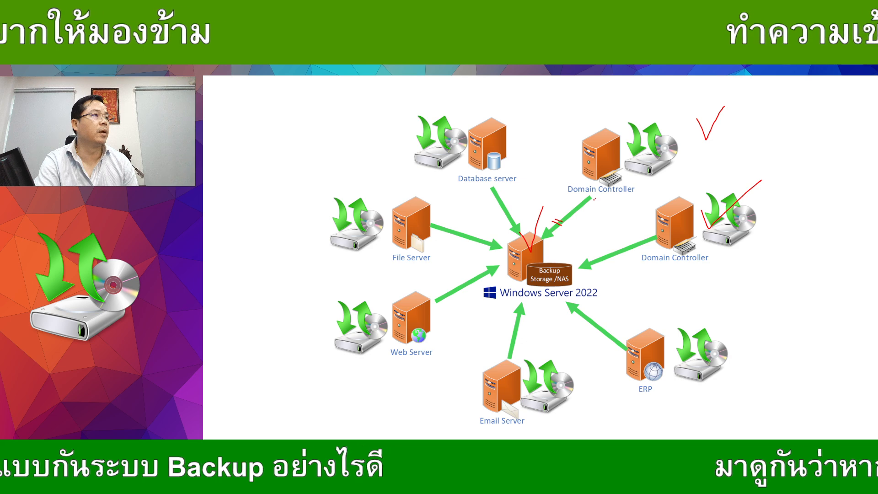
mouse_move(595, 199)
mouse_down()
mouse_move(552, 233)
mouse_move(542, 228)
mouse_move(547, 245)
mouse_up()
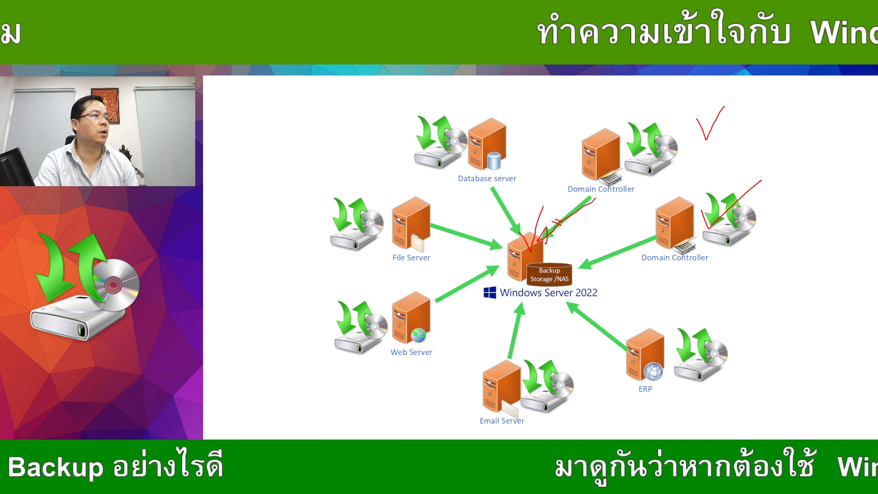
drag(660, 237, 554, 258)
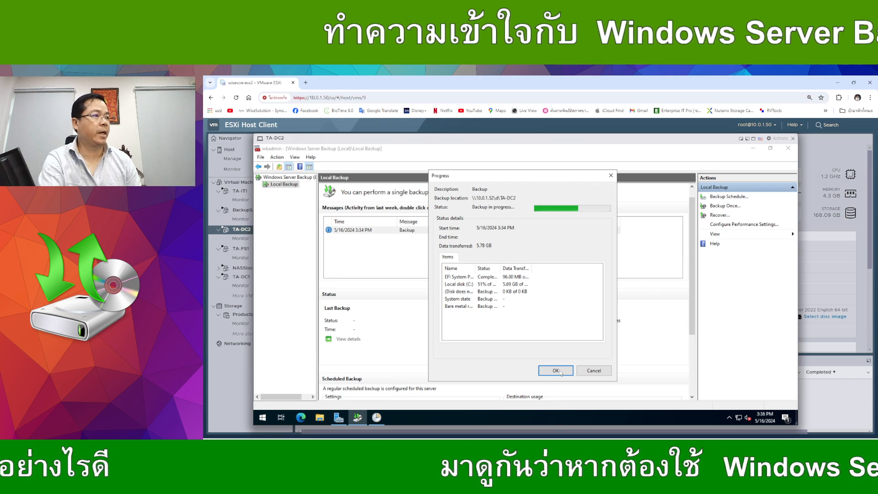
Close Progress, then try Backup Once twice and Backup Schedule, dismissing each 'backup in progress' error
click(561, 372)
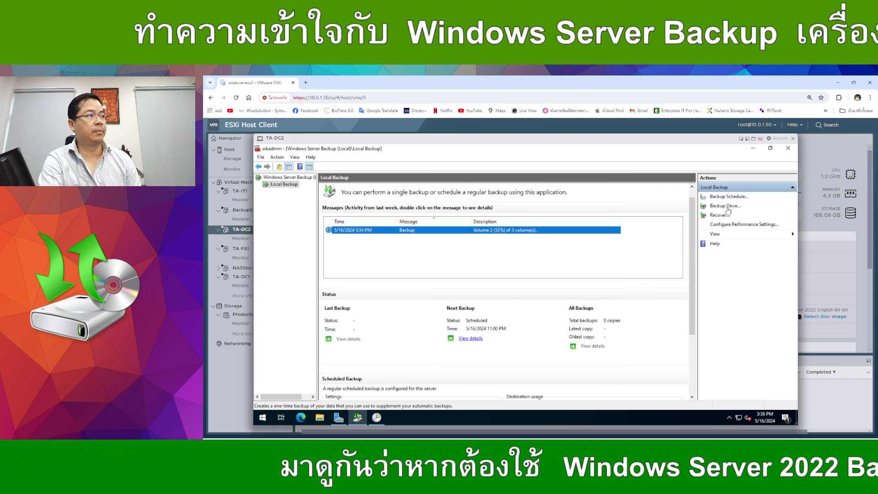
click(728, 209)
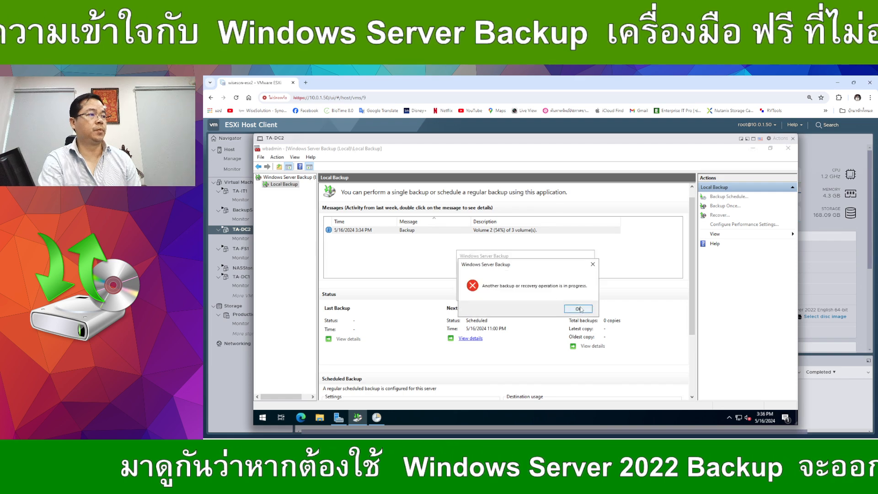
click(579, 309)
click(725, 206)
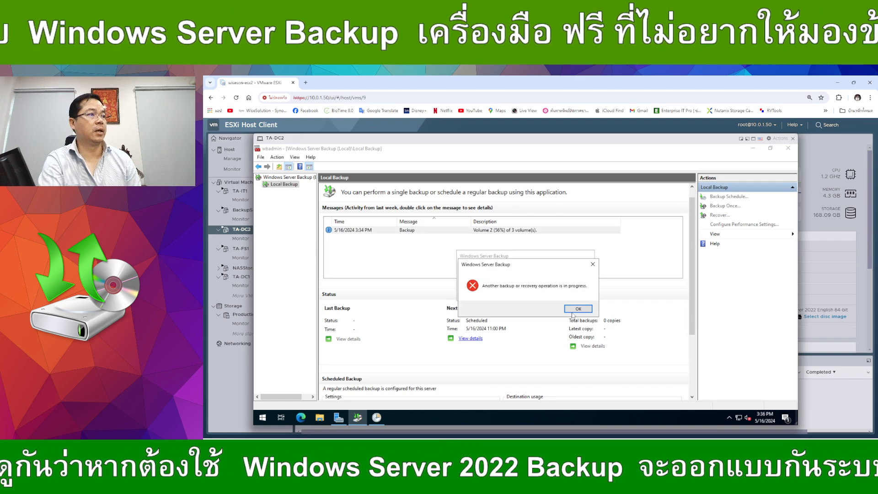
drag(483, 265, 430, 242)
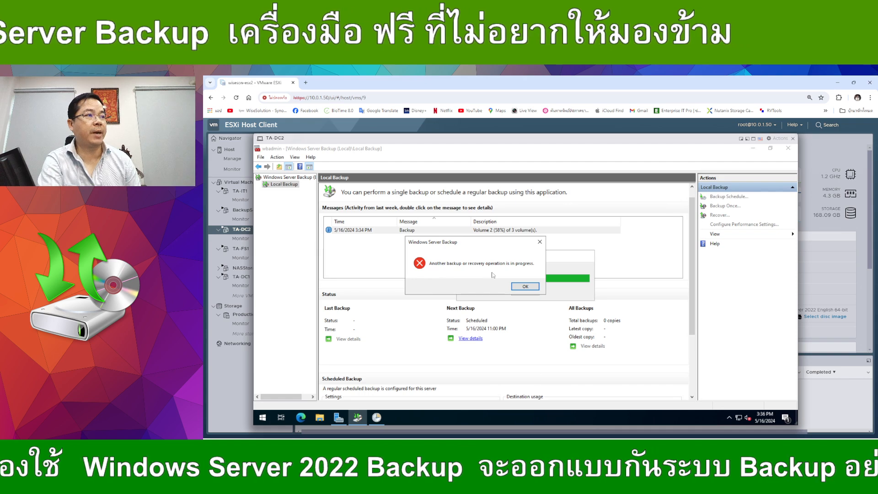
click(518, 285)
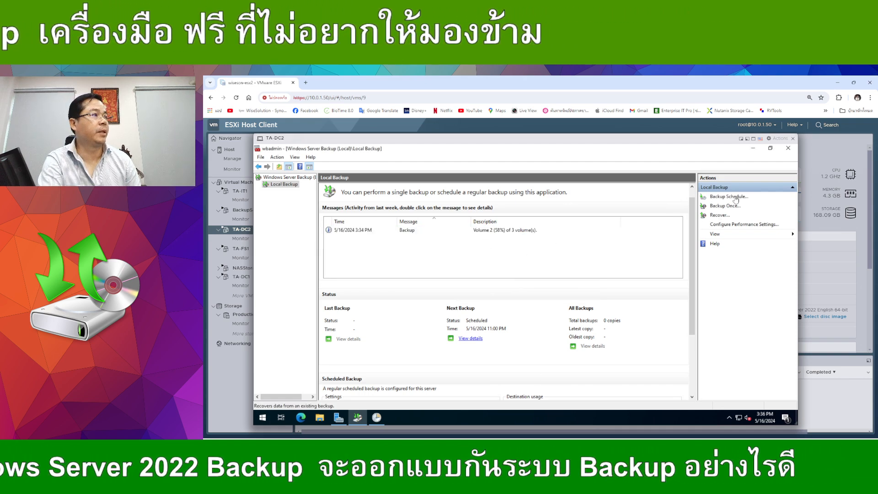
click(734, 198)
click(567, 309)
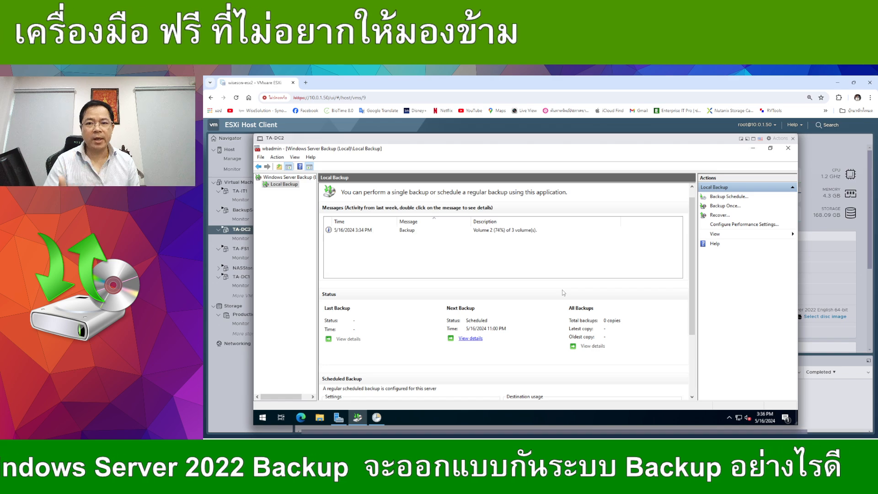
Switch from TA-DC2 to TA-FS1's console, send Ctrl-Alt-Delete, and sign in with the account password
click(793, 138)
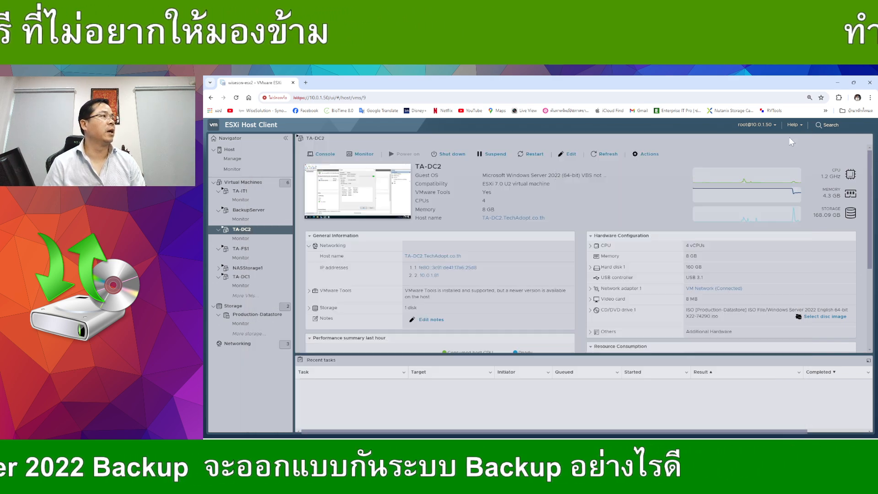
click(241, 248)
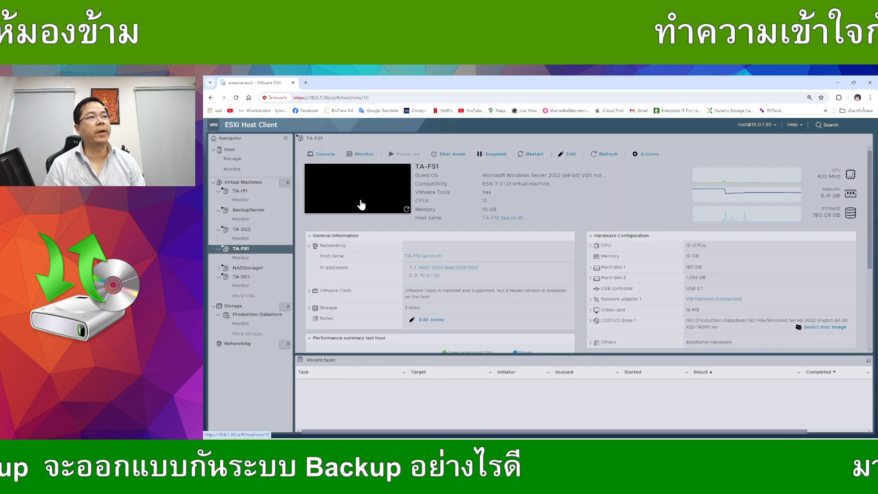
click(360, 201)
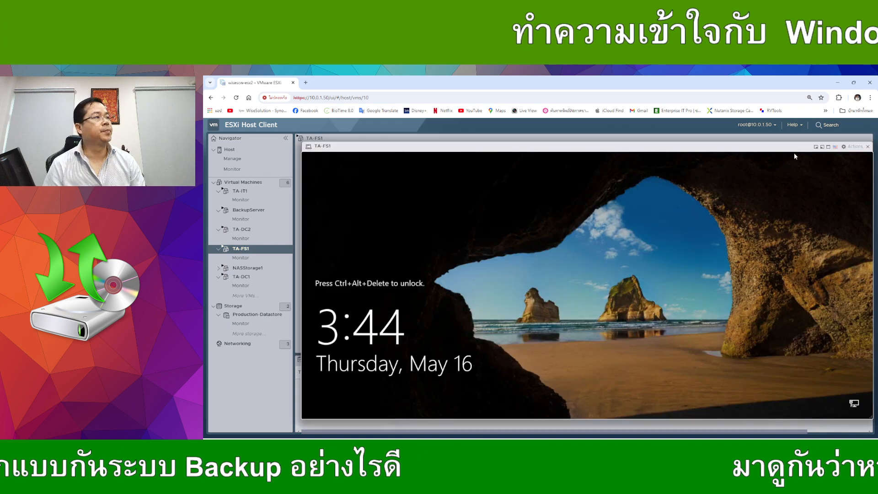
click(854, 147)
click(824, 202)
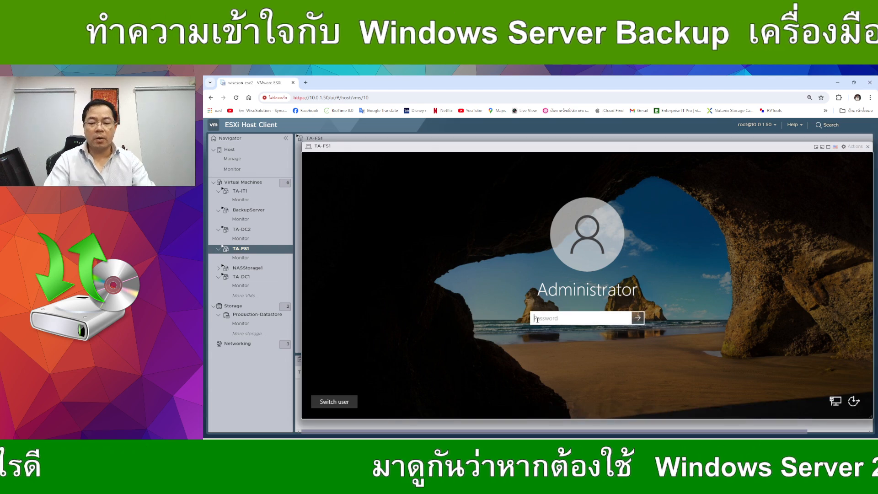
text(*****)
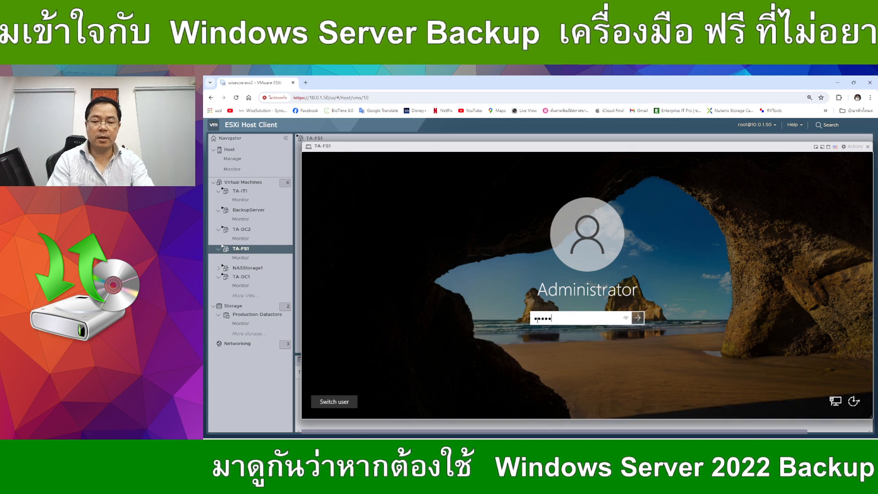
text(*****)
key(Return)
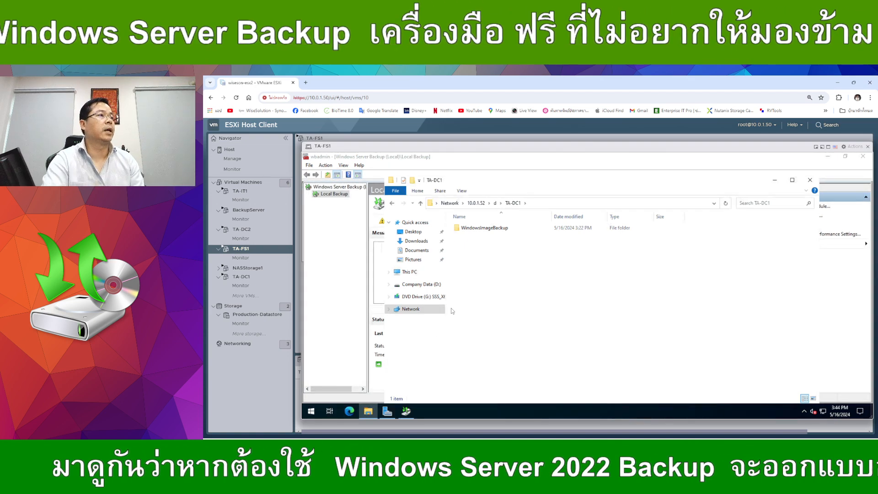
Launch TA-FS1's Backup Schedule Wizard and advance to Specify Backup Time, keeping daily 9:00 PM
click(313, 234)
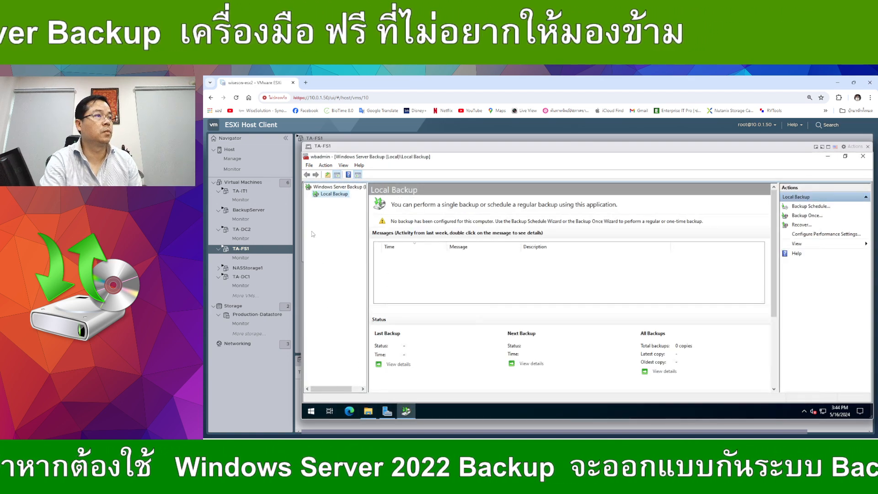
click(799, 208)
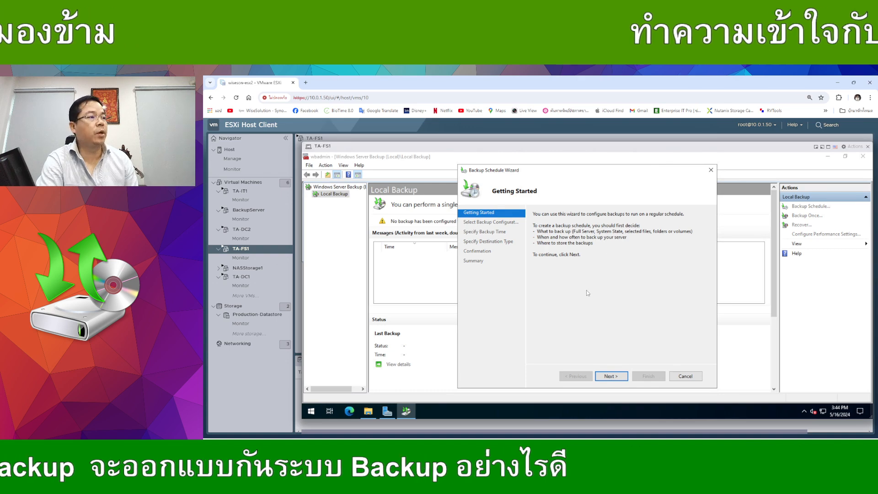
click(612, 375)
click(613, 376)
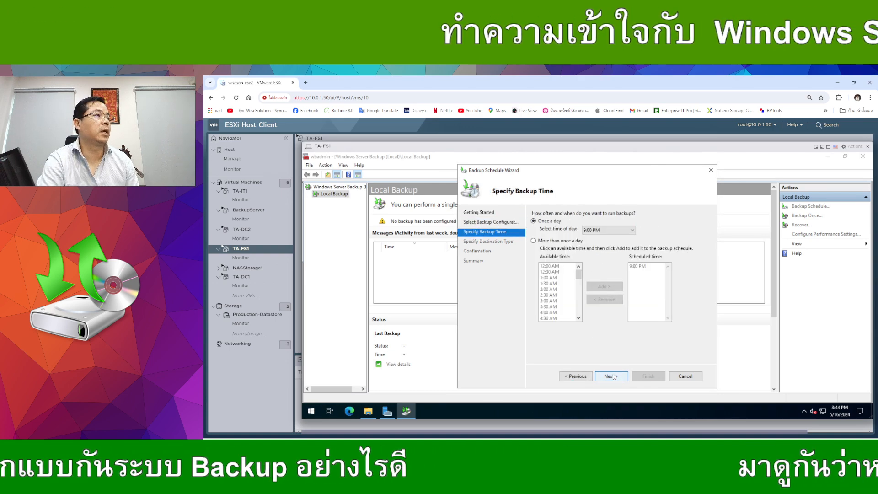
click(604, 230)
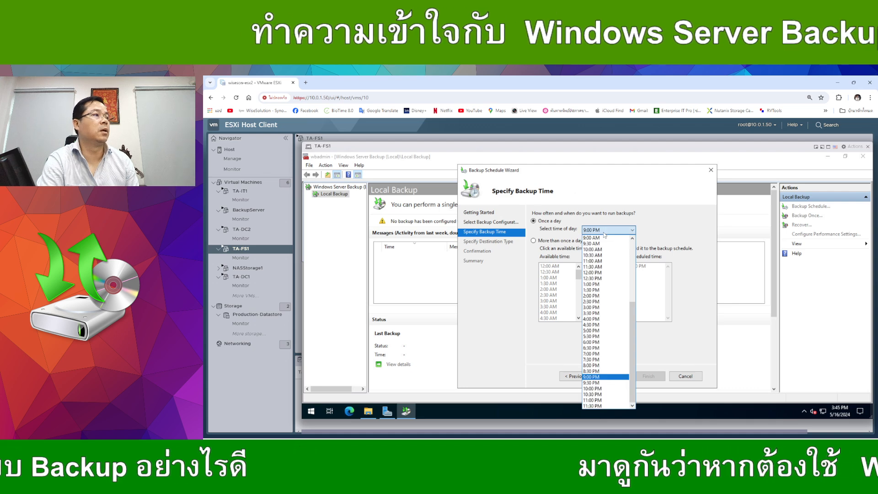
click(604, 232)
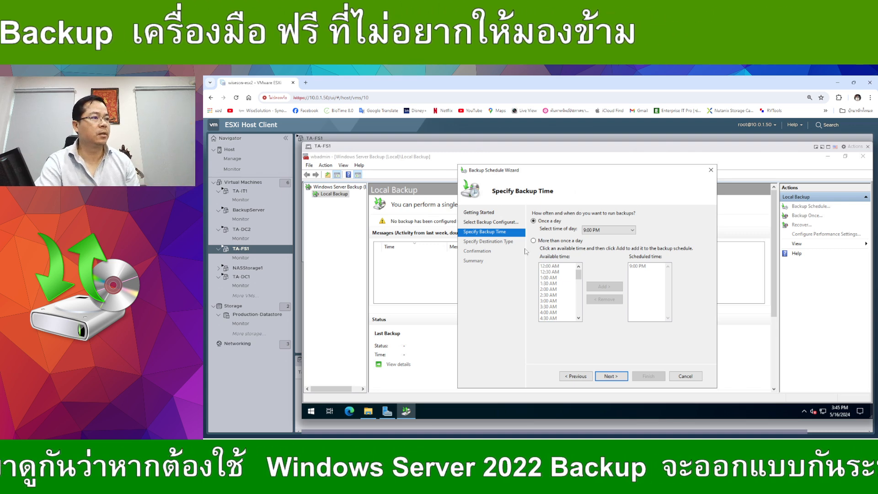
click(372, 410)
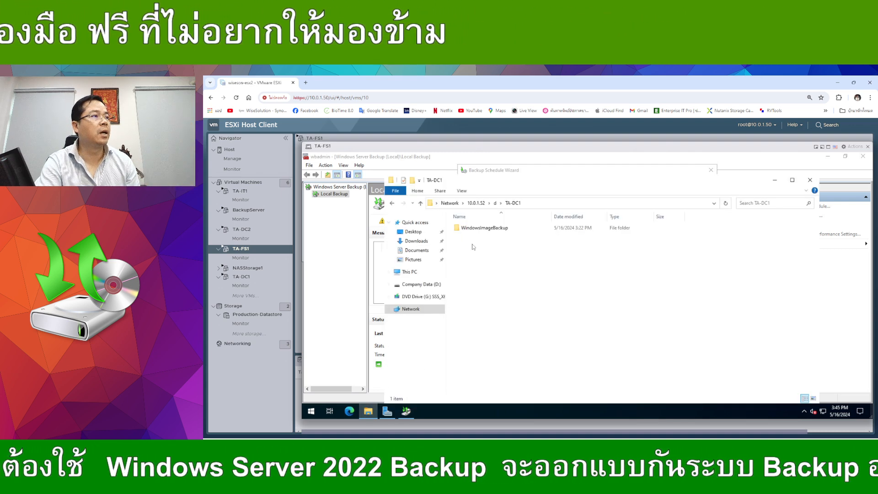
double_click(481, 230)
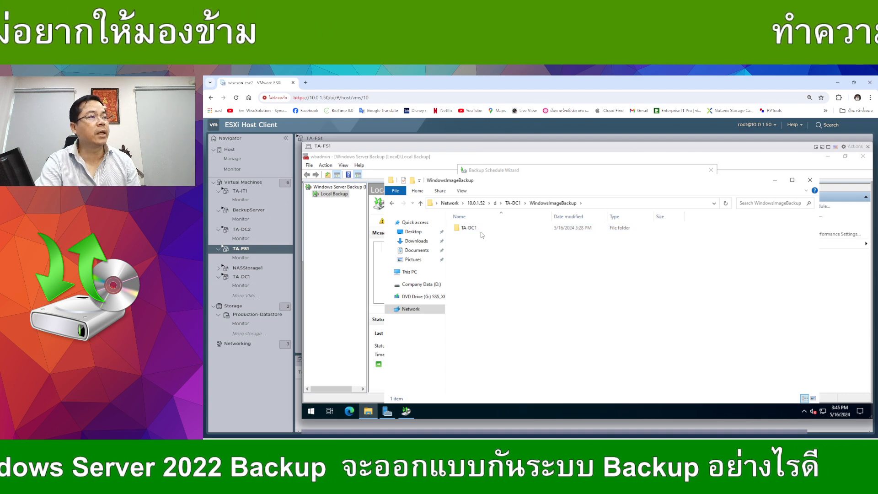
double_click(482, 234)
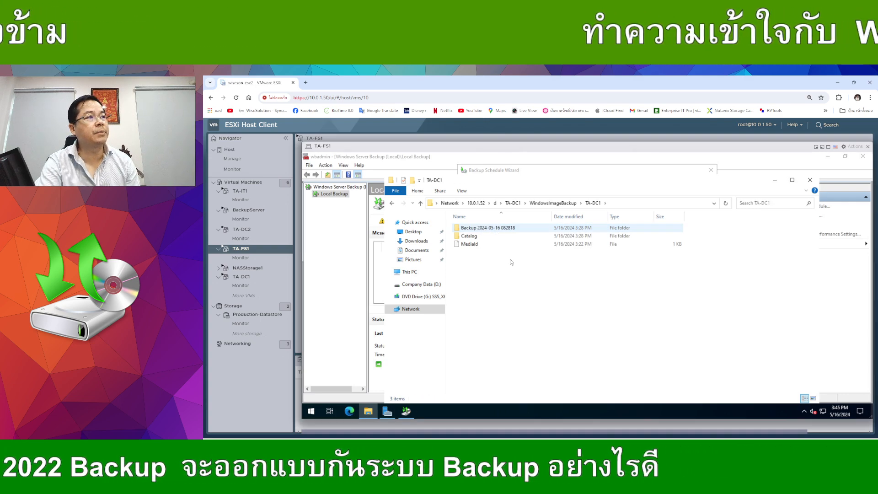
click(478, 230)
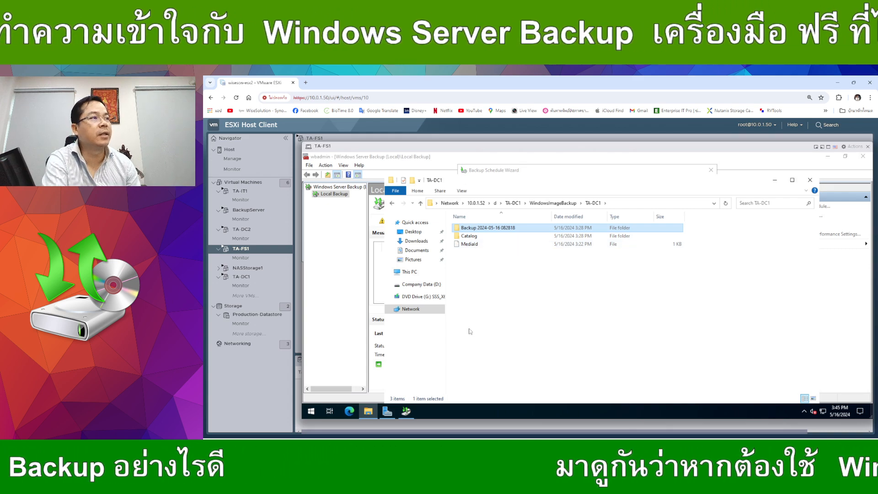
double_click(503, 228)
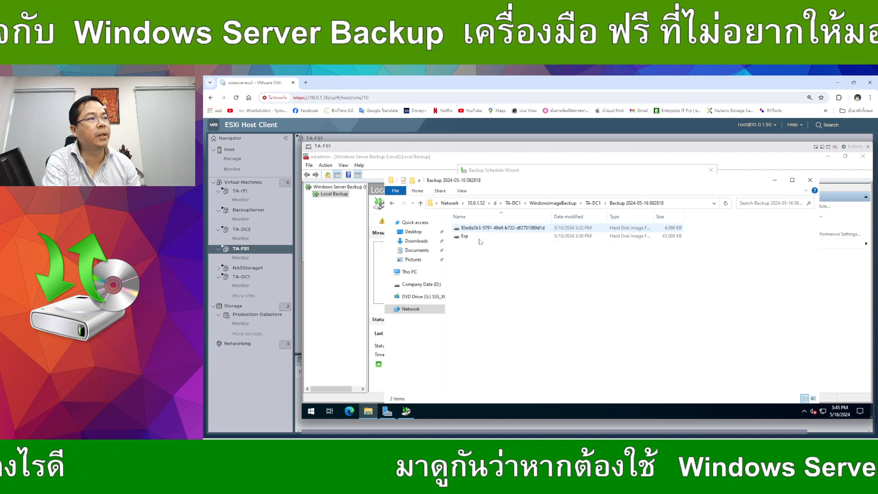
click(511, 229)
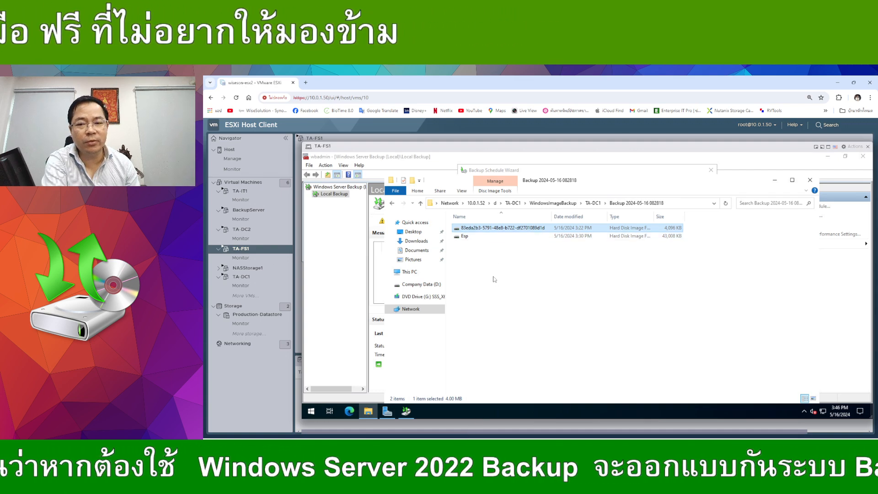
click(597, 203)
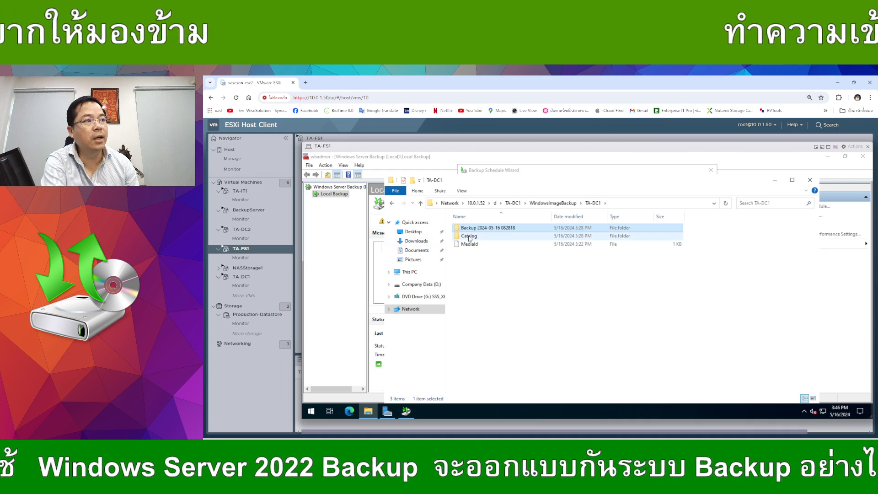